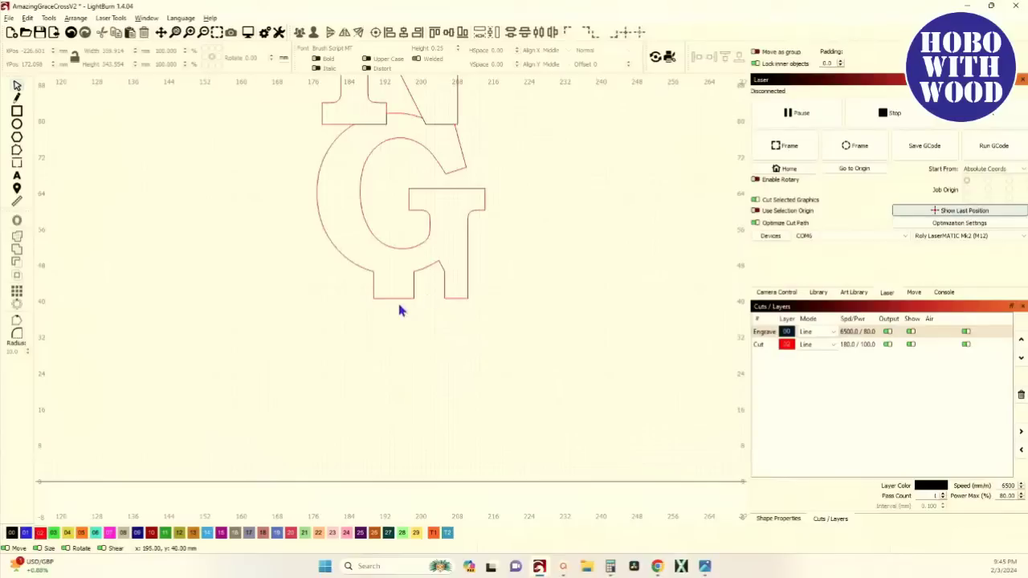
# Move the bottom nodes of the two feet on the lowest letter G up by 6 mm
pyautogui.click(397, 298)
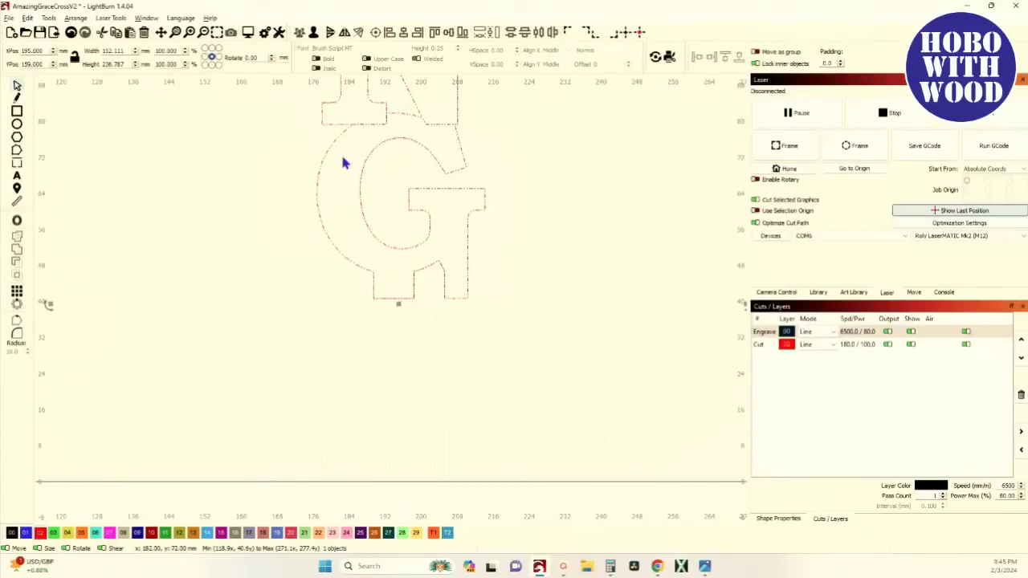
pyautogui.moveTo(426, 229); pyautogui.dragTo(420, 394)
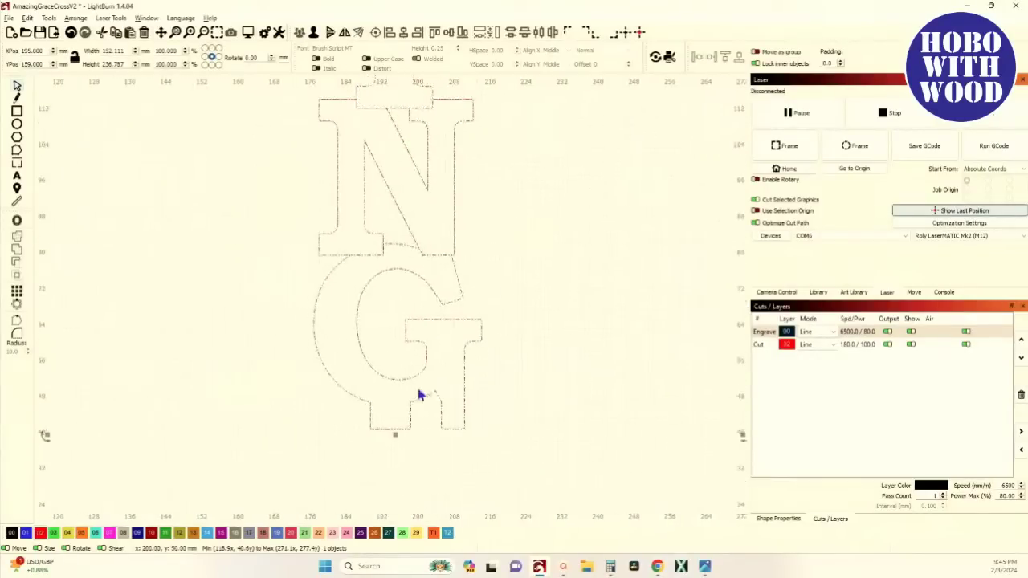
pyautogui.scroll(1, 403, 191)
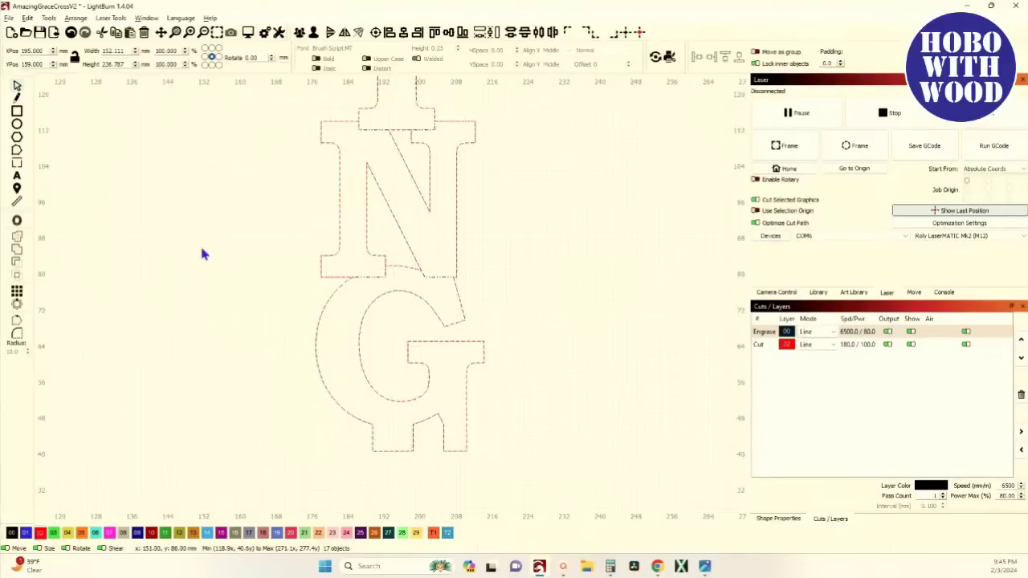
pyautogui.click(359, 432)
pyautogui.moveTo(378, 468); pyautogui.dragTo(161, 402)
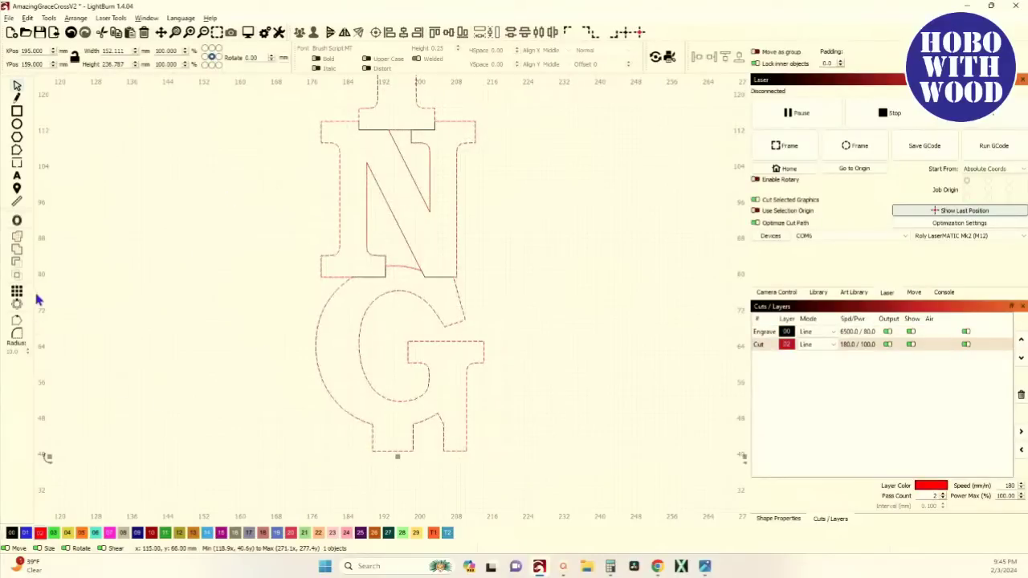
pyautogui.click(17, 150)
pyautogui.click(386, 424)
pyautogui.scroll(5, 395, 426)
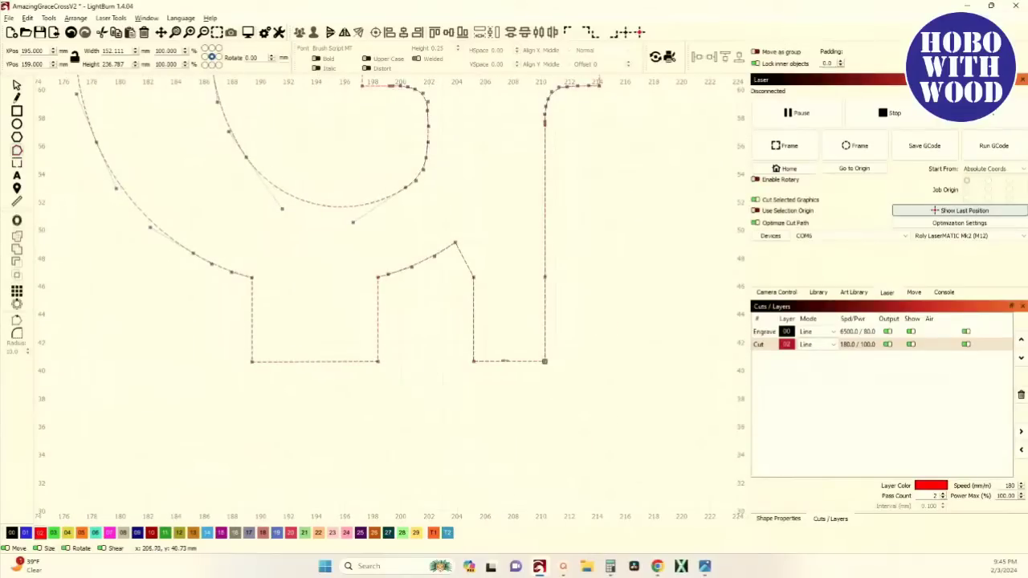
pyautogui.moveTo(195, 336); pyautogui.dragTo(618, 415)
pyautogui.press('Up')
pyautogui.press('Up')
pyautogui.press('Up')
pyautogui.press('Up')
pyautogui.press('Up')
pyautogui.press('Up')
pyautogui.scroll(-1, 426, 416)
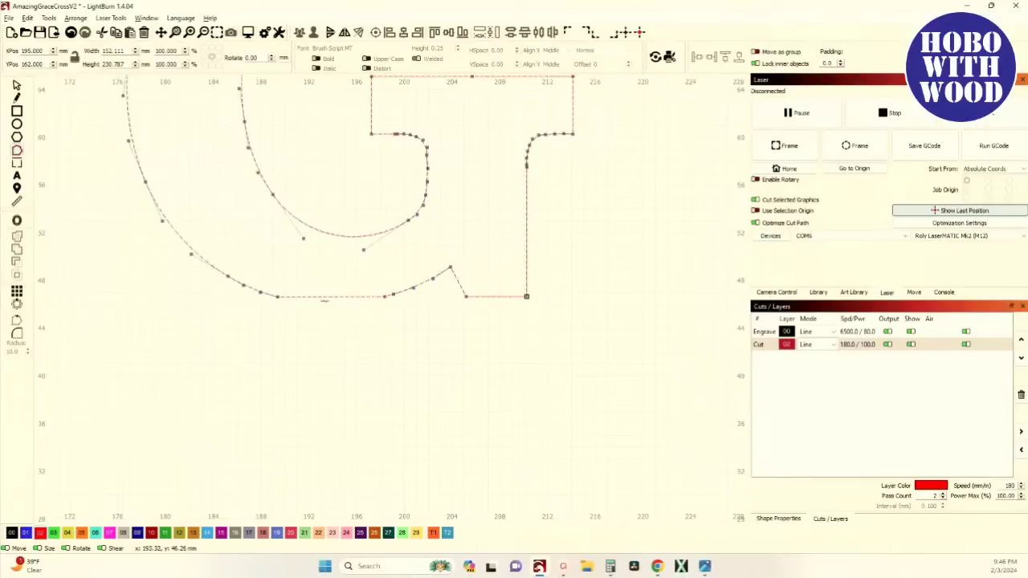
# Bend the straight bottom edge of the lowest G slightly downward into a smooth curve joining the letter's rounded sides
pyautogui.scroll(1, 333, 300)
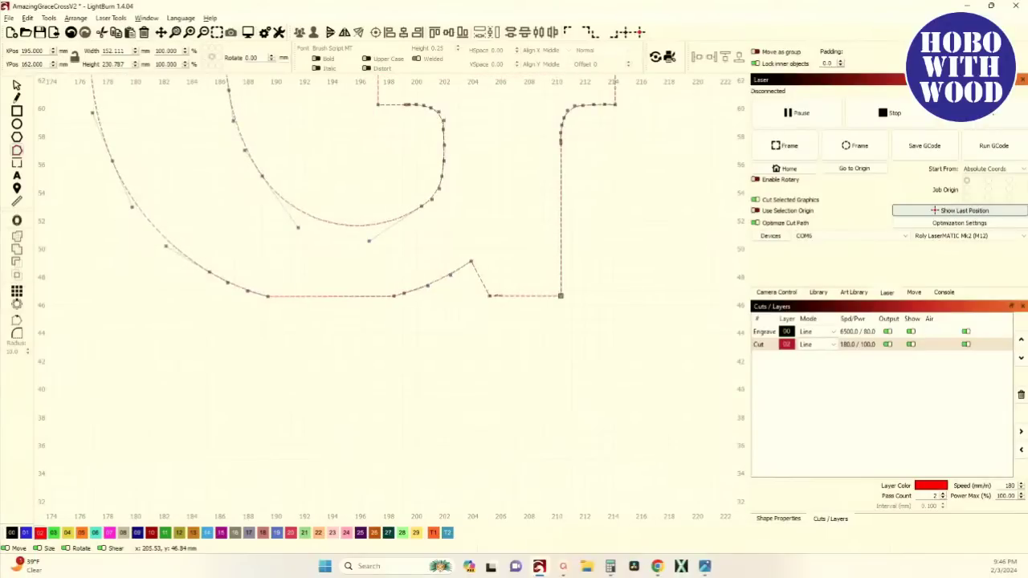
pyautogui.press('i')
pyautogui.moveTo(330, 297); pyautogui.dragTo(329, 302)
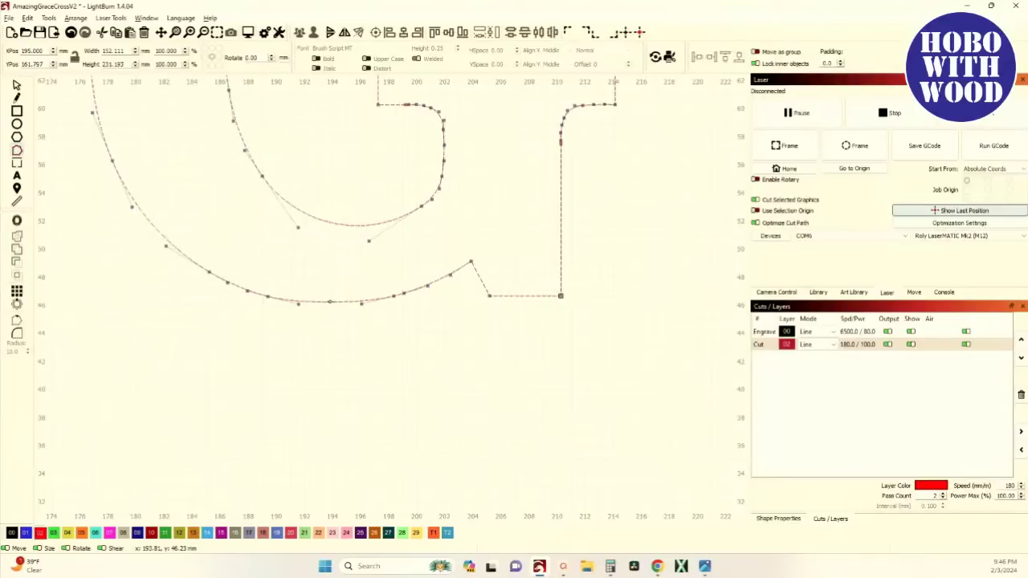
pyautogui.click(17, 85)
# Offset the cross lettering outward by 10 mm with round corners, keeping the original objects
pyautogui.scroll(-3, 147, 275)
pyautogui.scroll(-5, 383, 413)
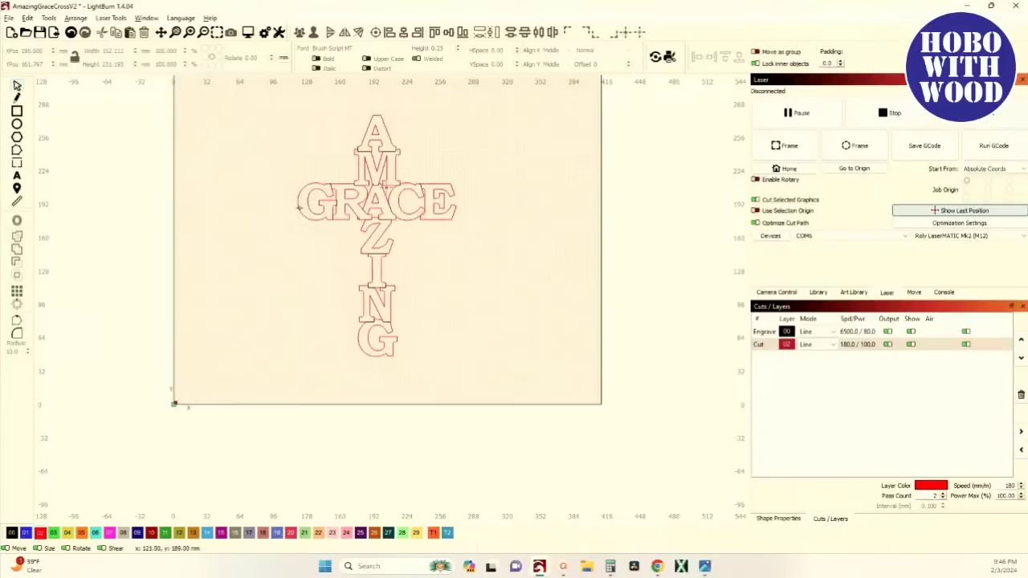
pyautogui.click(301, 205)
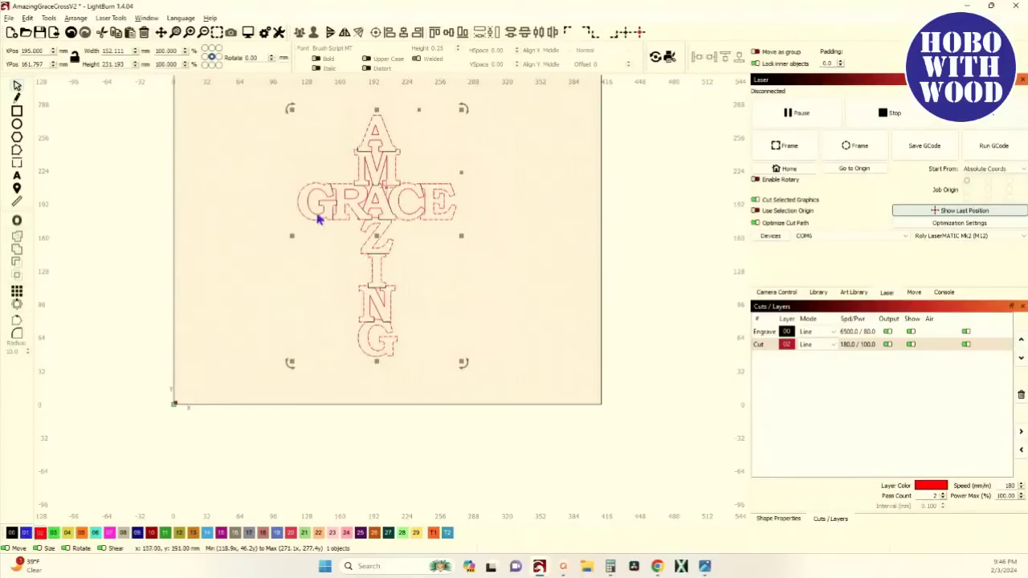
pyautogui.click(18, 223)
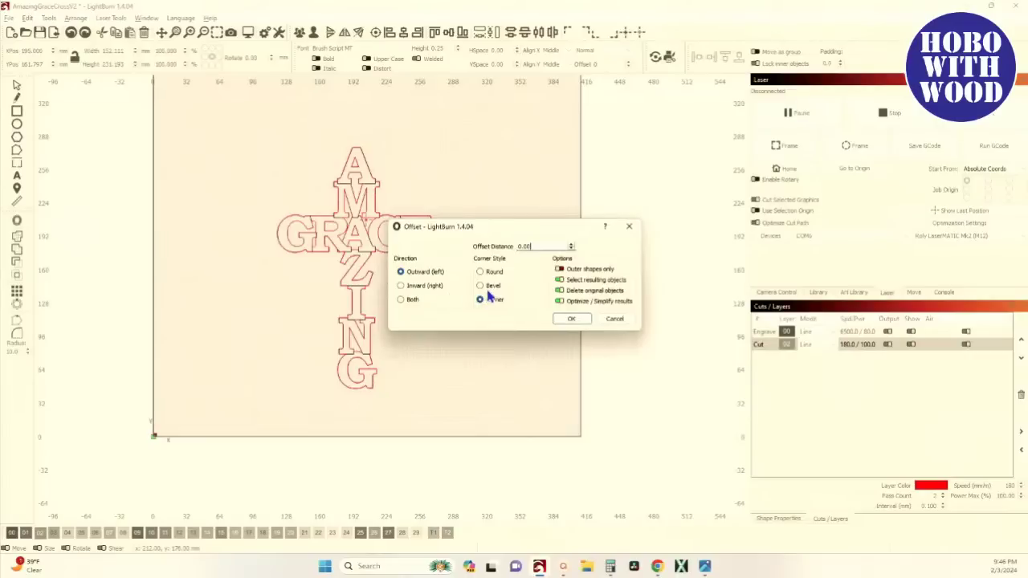
pyautogui.click(479, 273)
pyautogui.click(560, 290)
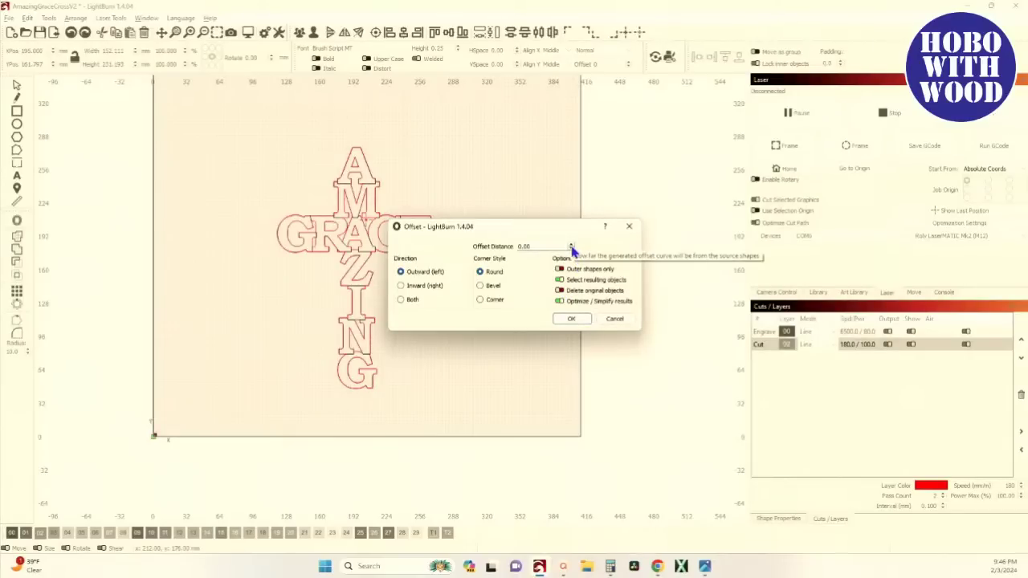
pyautogui.scroll(4, 571, 246)
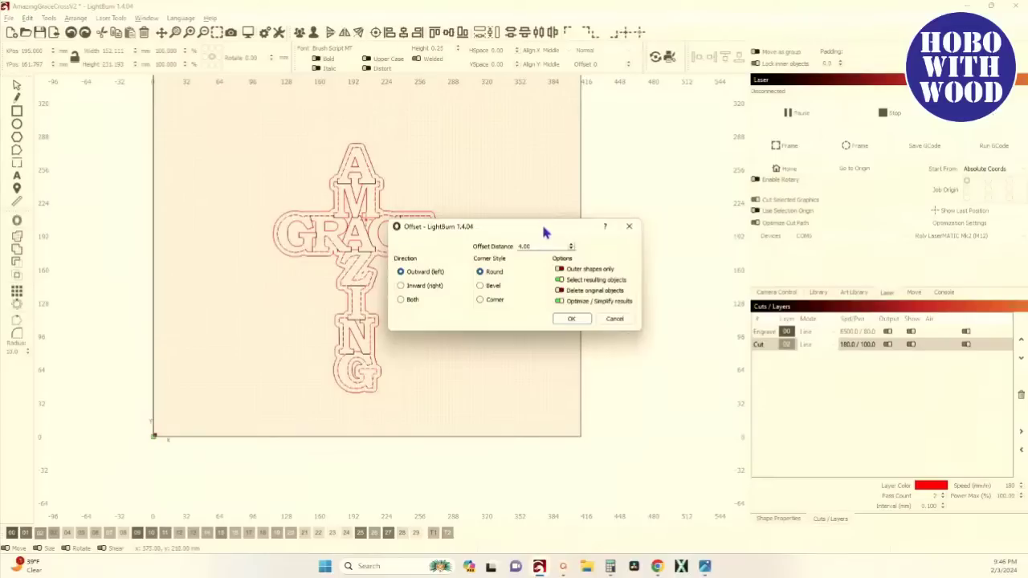
pyautogui.moveTo(542, 232); pyautogui.dragTo(669, 203)
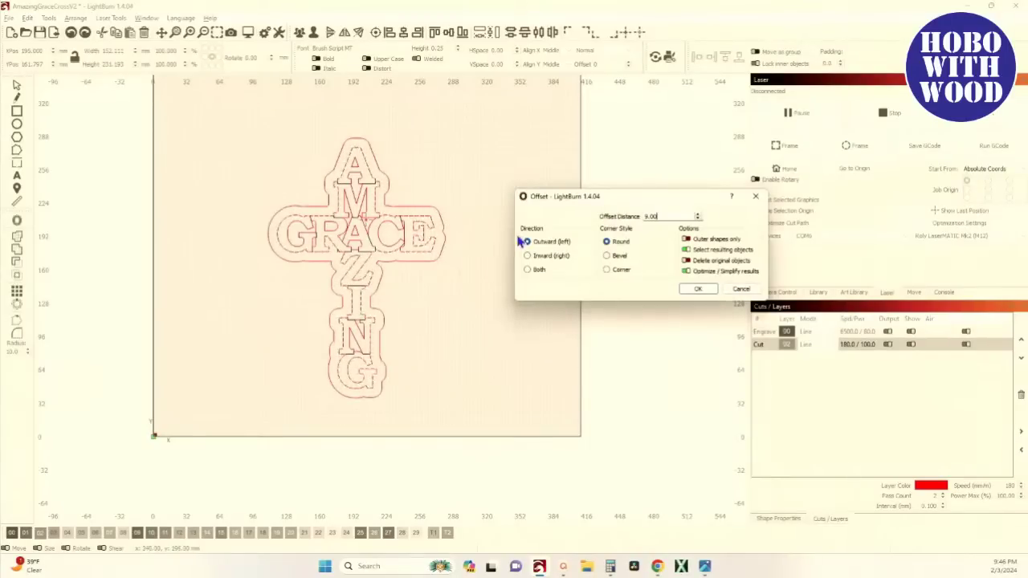
pyautogui.click(698, 216)
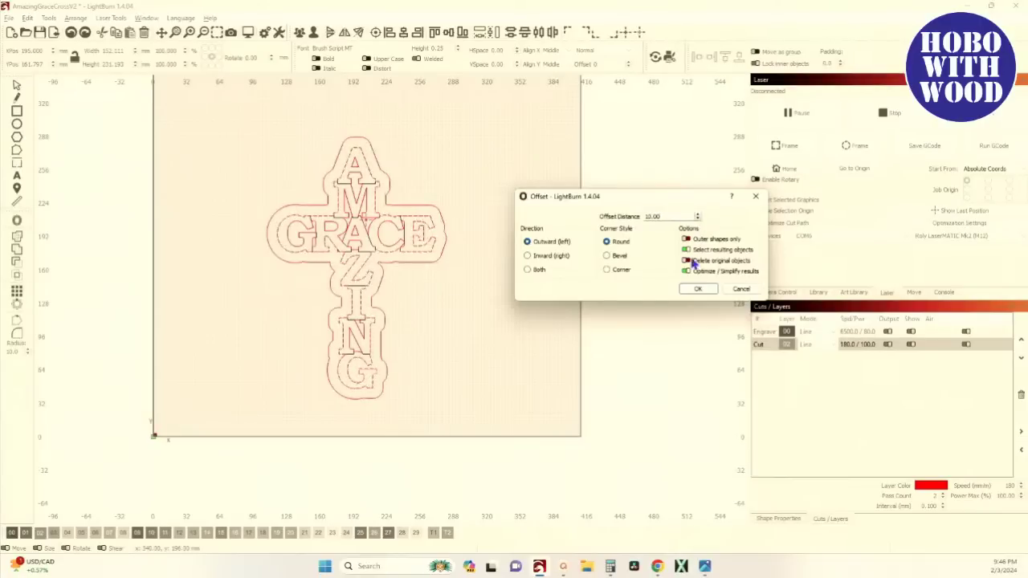
pyautogui.click(700, 292)
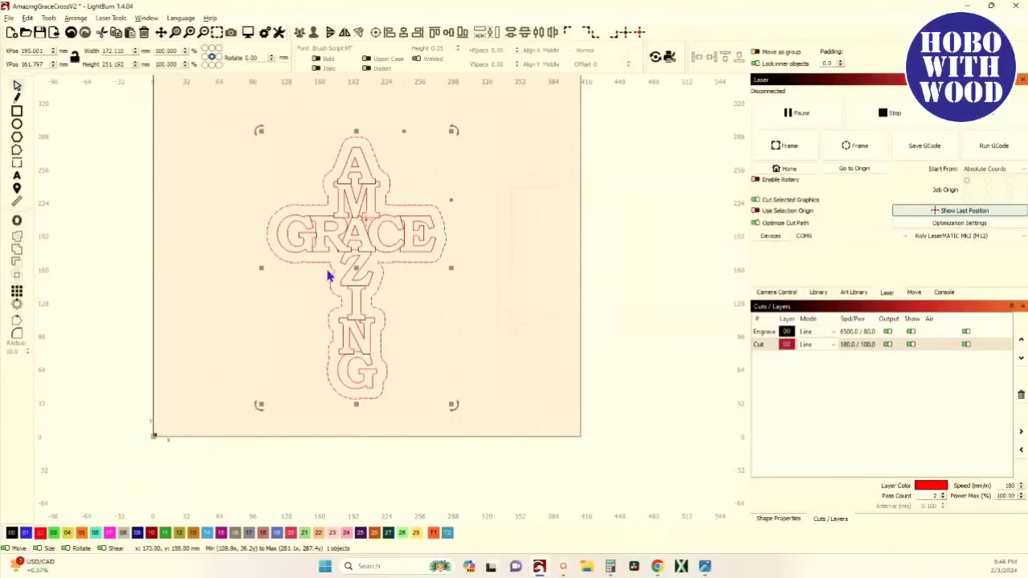
# Examine the offset outline around the upper arm and crossbar, especially the inner corners where they meet
pyautogui.scroll(4, 325, 212)
pyautogui.scroll(3, 325, 211)
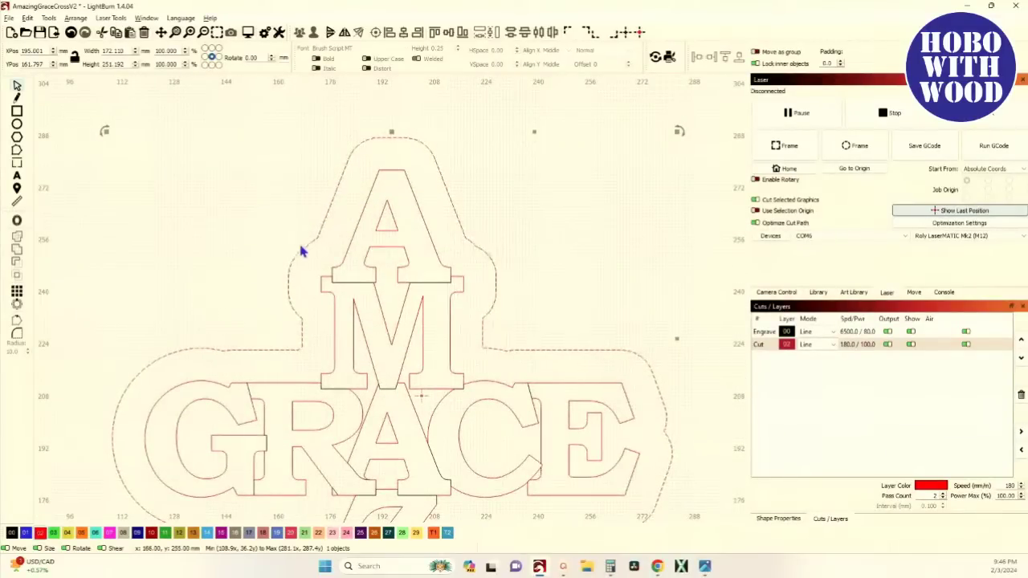
pyautogui.scroll(-2, 304, 251)
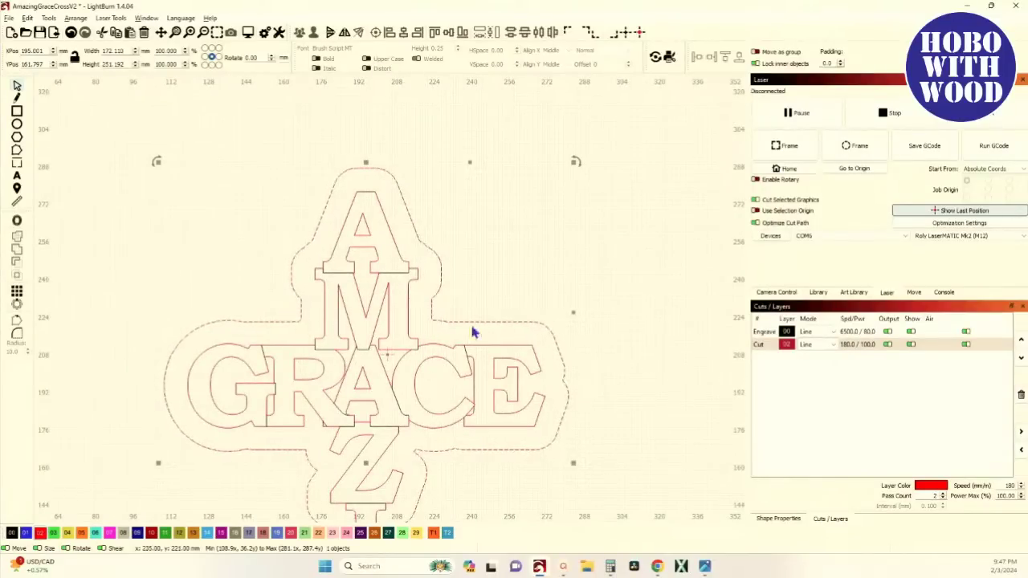
pyautogui.scroll(-1, 313, 465)
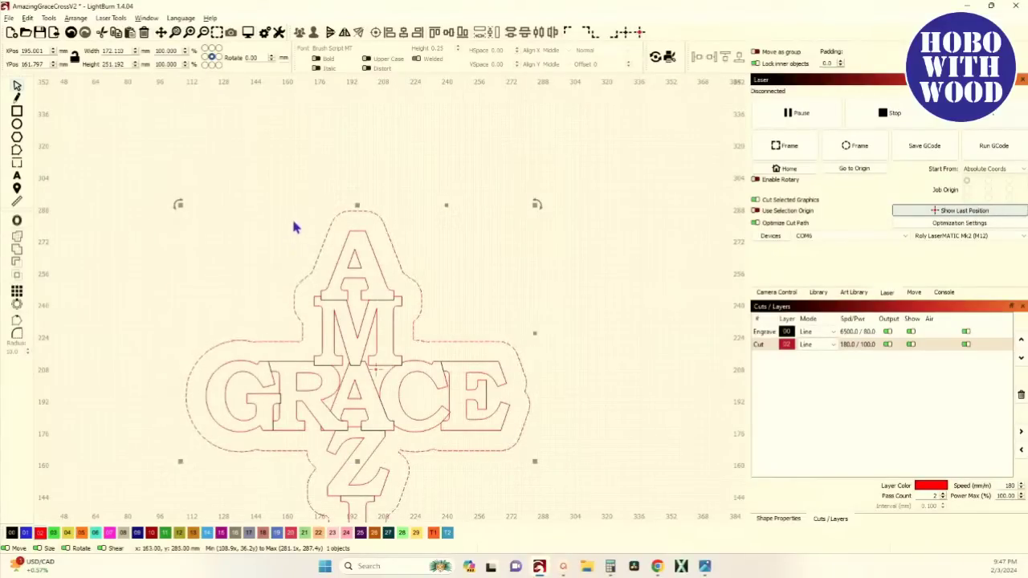
pyautogui.scroll(-2, 311, 356)
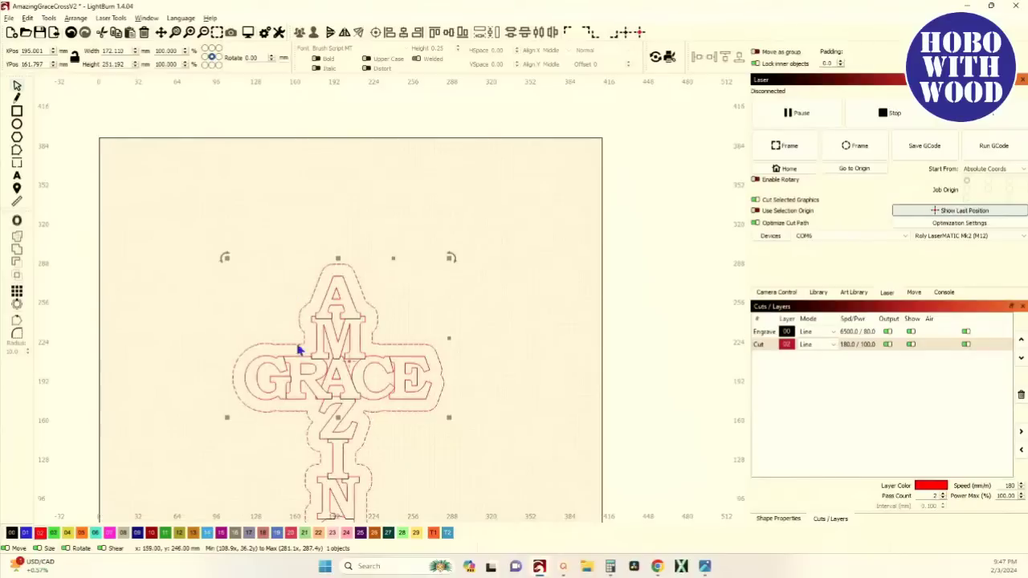
pyautogui.scroll(-2, 296, 322)
pyautogui.scroll(3, 297, 277)
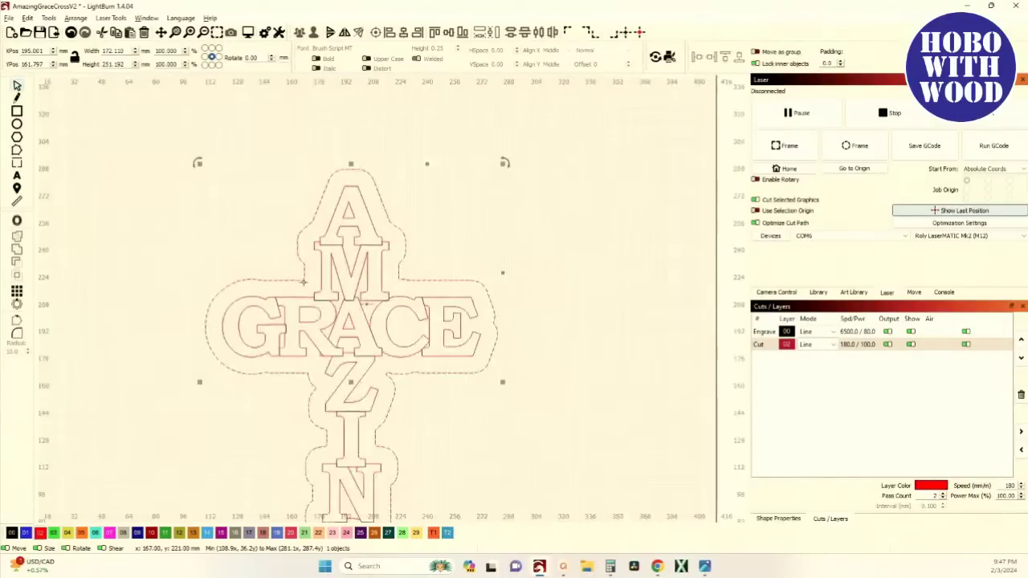
# Draw a vertical T2 tool-layer line from the outline's upper-left inner corner straight down to about y -124, below the work area
pyautogui.click(17, 110)
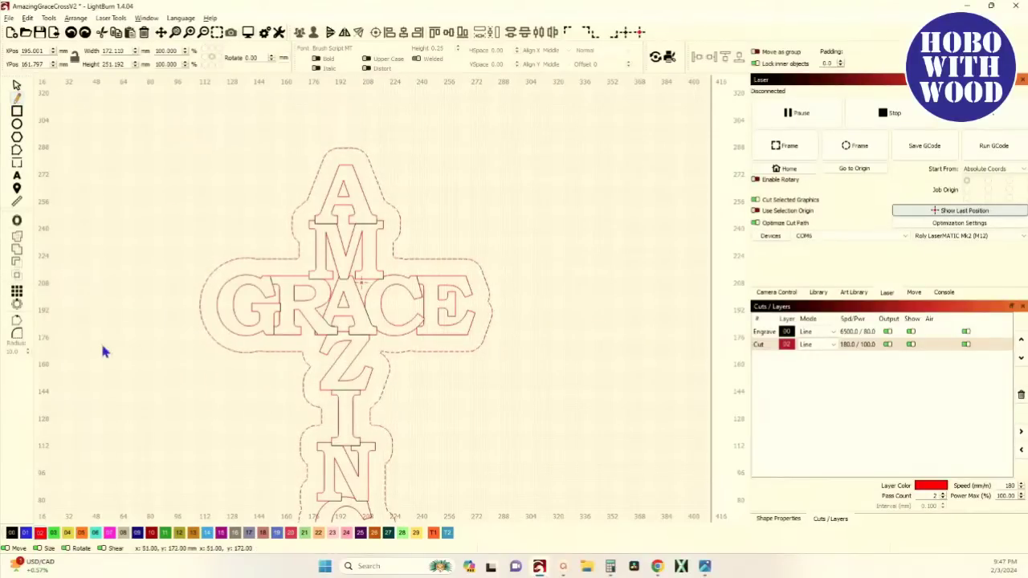
pyautogui.click(17, 86)
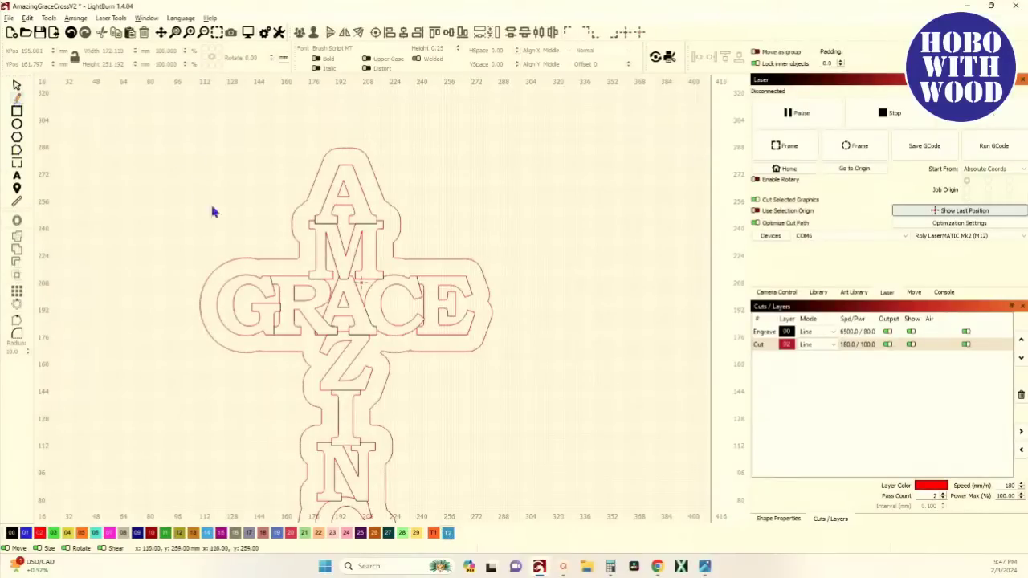
pyautogui.scroll(3, 291, 252)
pyautogui.scroll(3, 329, 294)
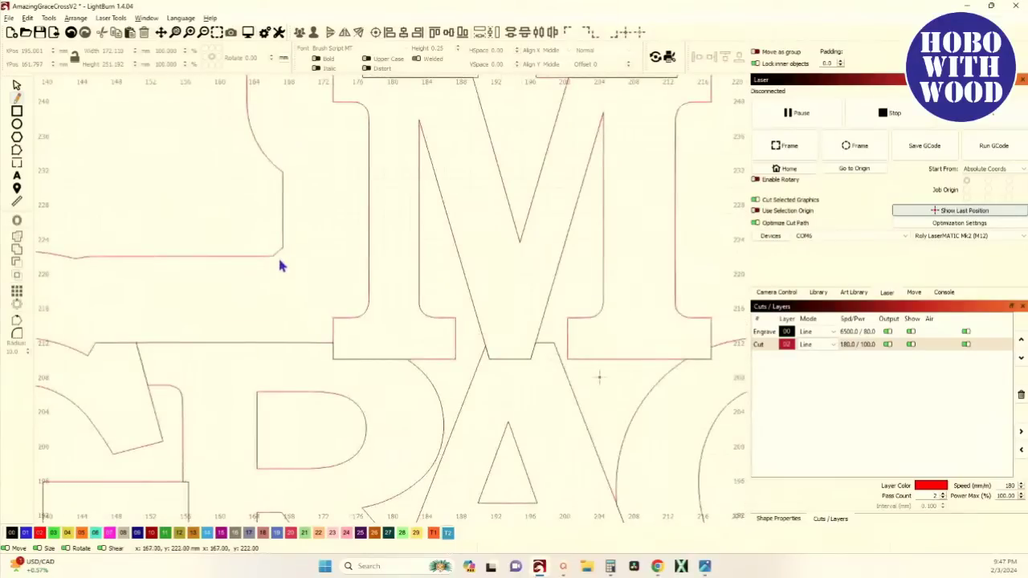
pyautogui.scroll(-10, 281, 248)
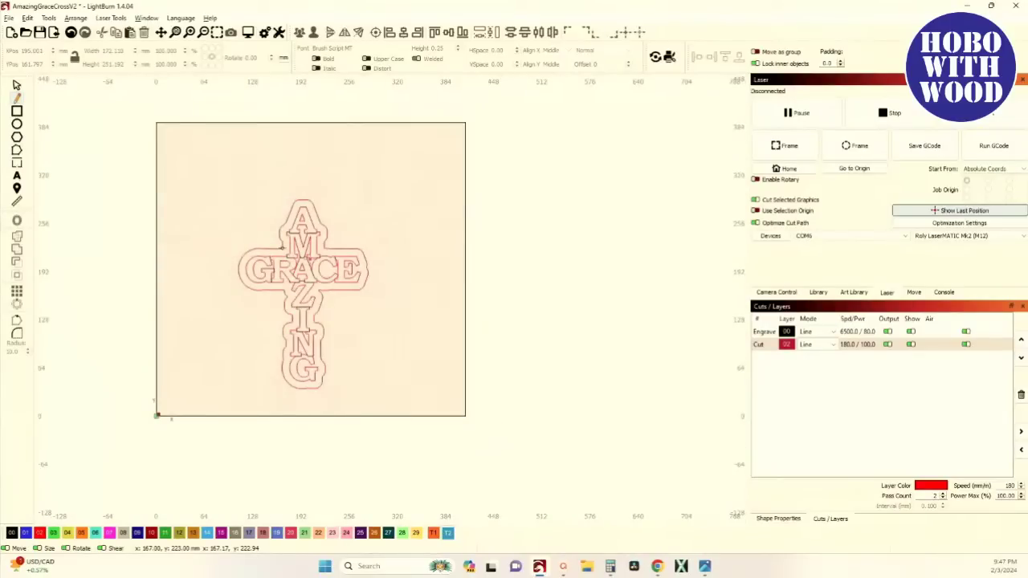
pyautogui.click(282, 249)
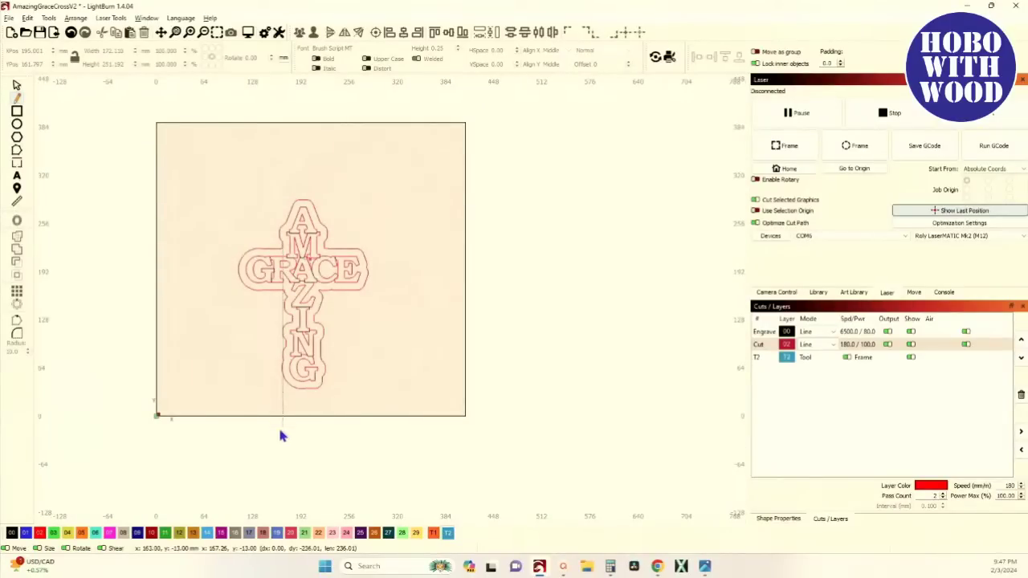
pyautogui.click(282, 516)
pyautogui.rightClick(283, 516)
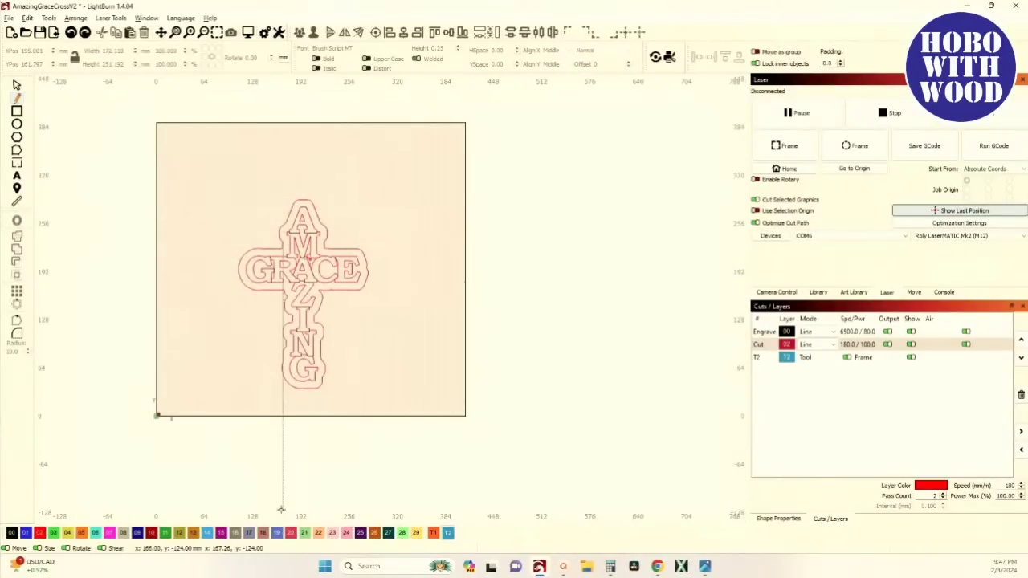
# Draw a matching vertical T2 tool-layer line from the outline's upper-right inner corner straight down below the work area
pyautogui.scroll(6, 338, 222)
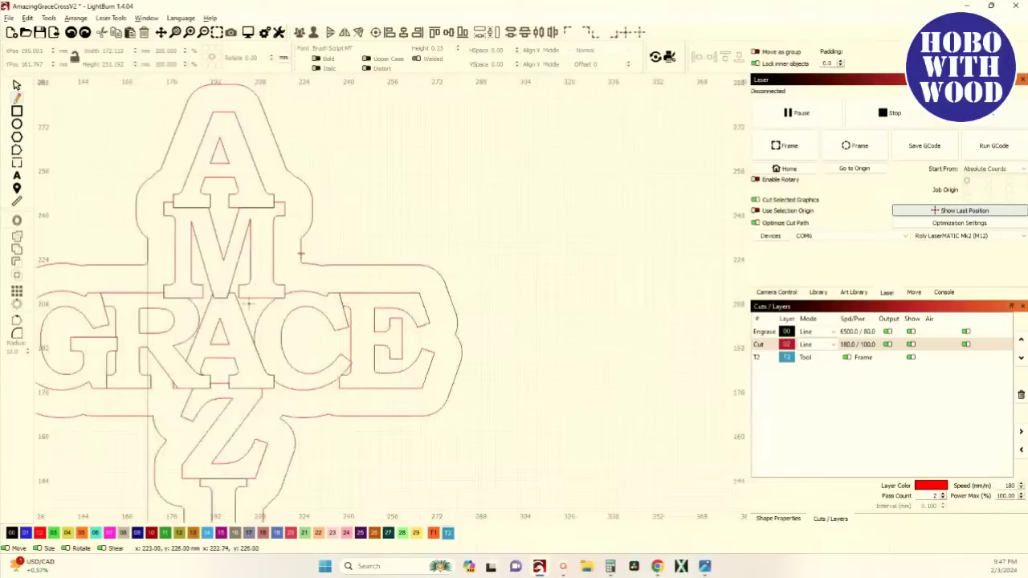
pyautogui.scroll(3, 298, 262)
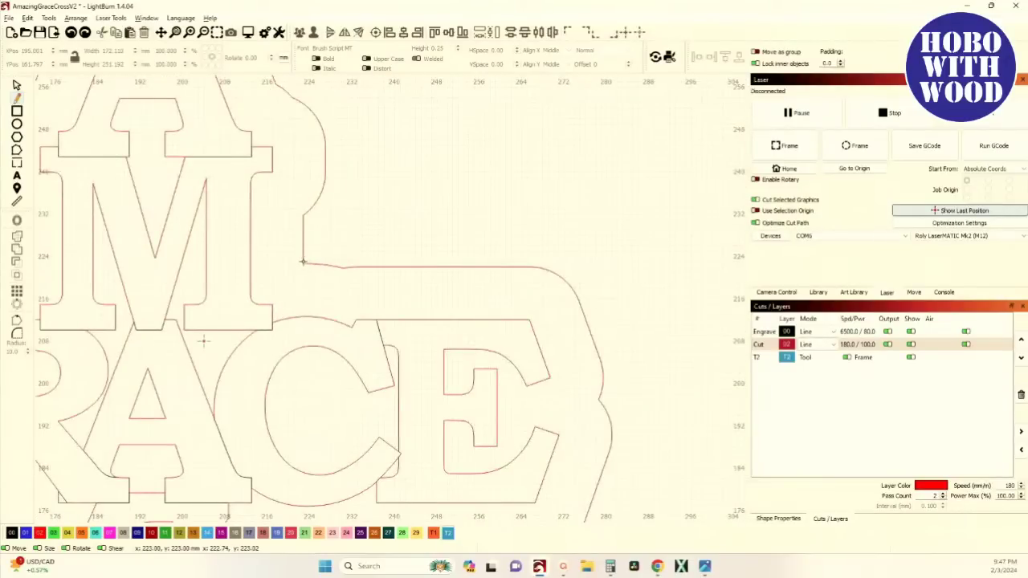
pyautogui.scroll(-8, 303, 261)
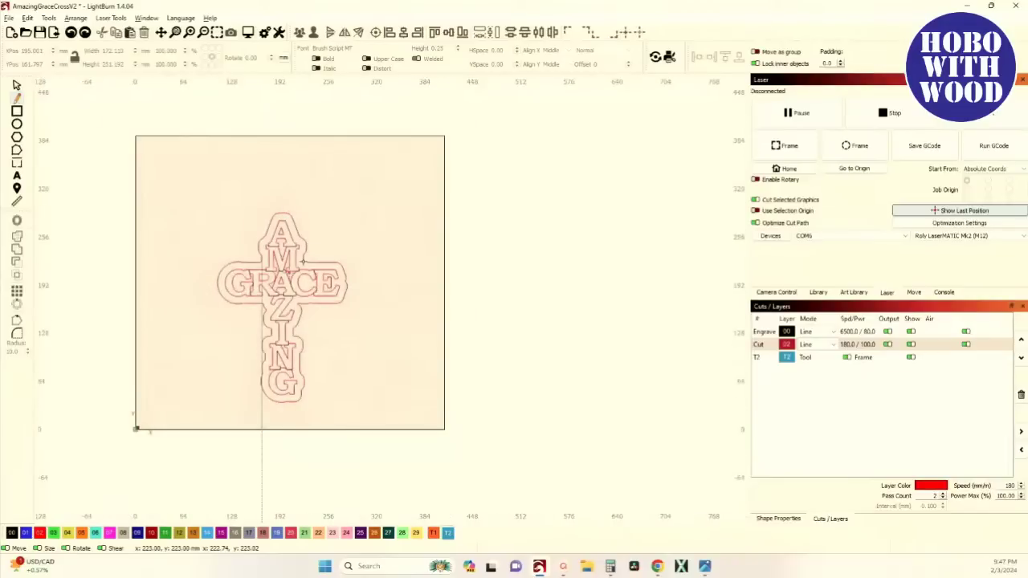
pyautogui.moveTo(306, 431); pyautogui.dragTo(306, 432)
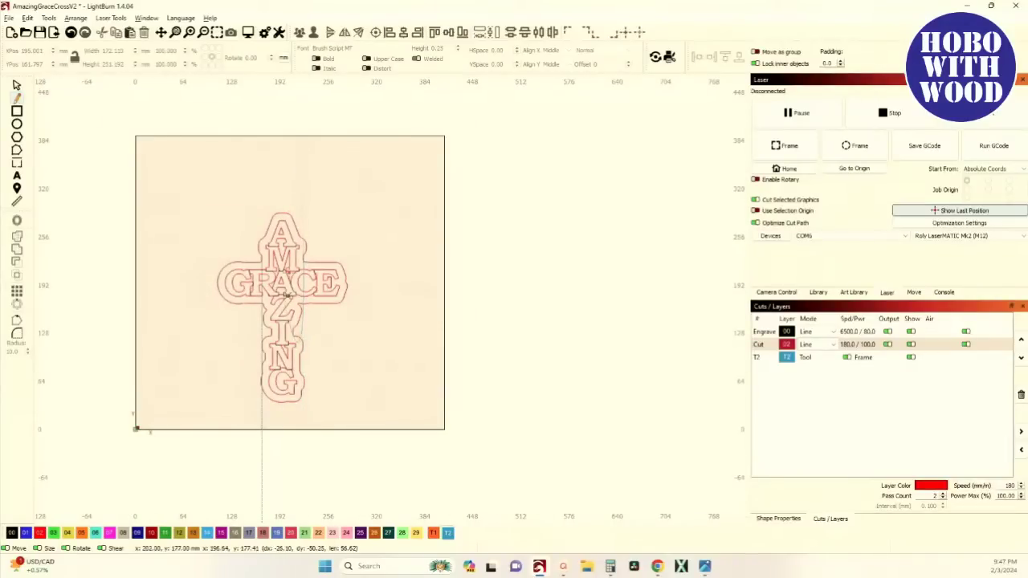
pyautogui.press('Escape')
pyautogui.scroll(4, 293, 277)
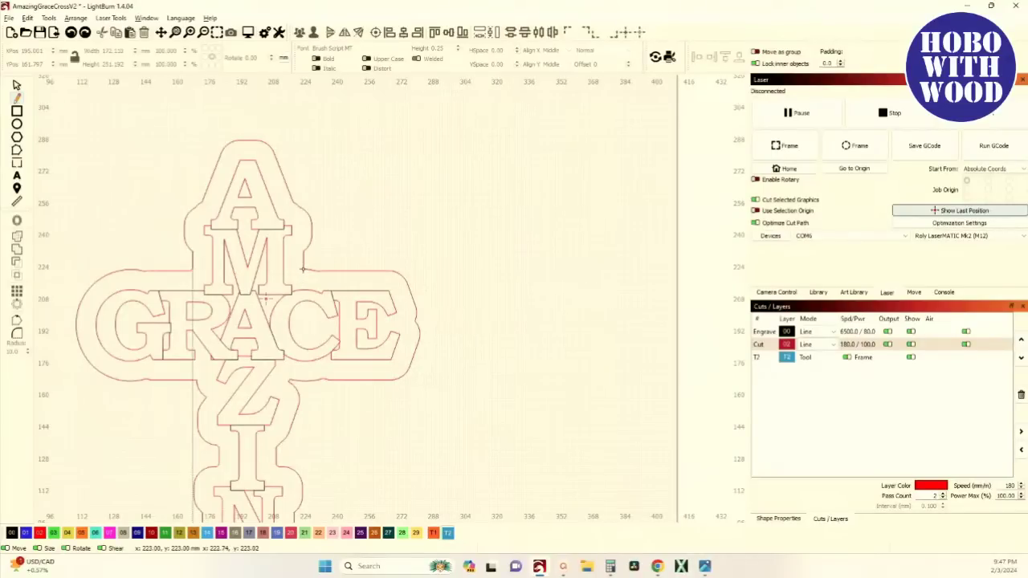
pyautogui.scroll(-4, 302, 269)
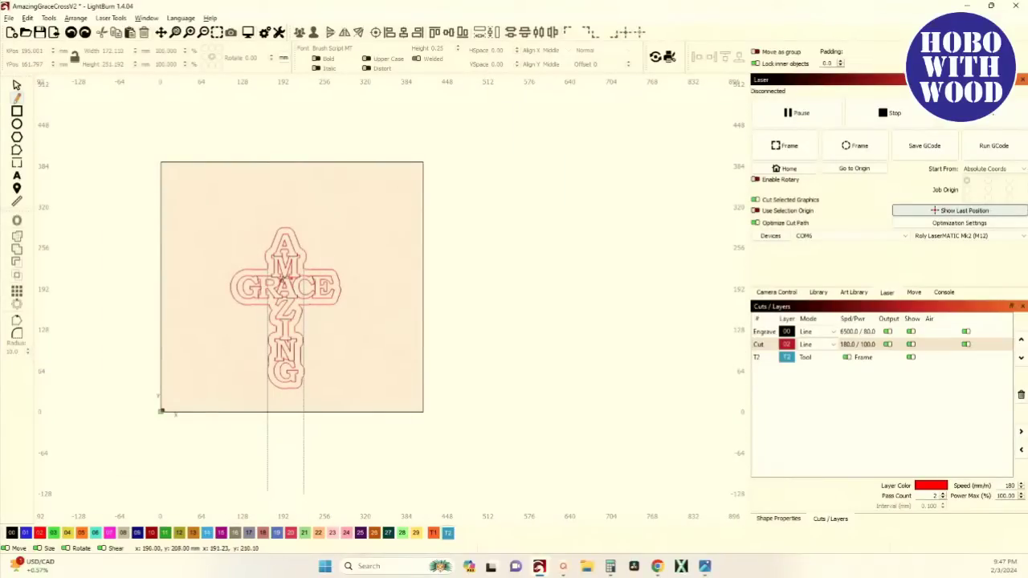
# Draw a horizontal tool-layer line about 250 mm long from the outline's upper-left inner corner, extending right past the work area
pyautogui.scroll(2, 283, 278)
pyautogui.scroll(6, 232, 265)
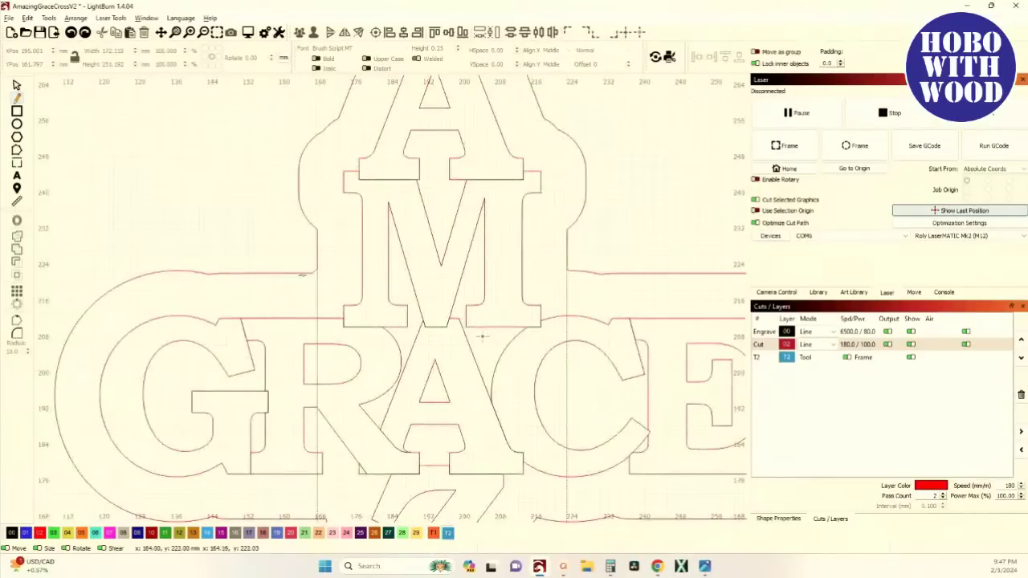
pyautogui.scroll(-7, 317, 270)
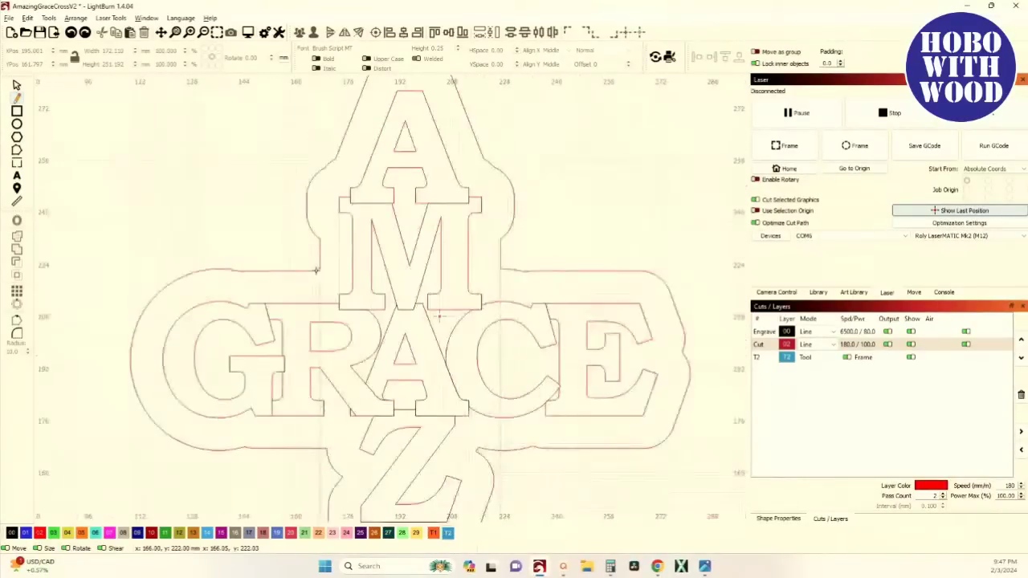
pyautogui.click(317, 270)
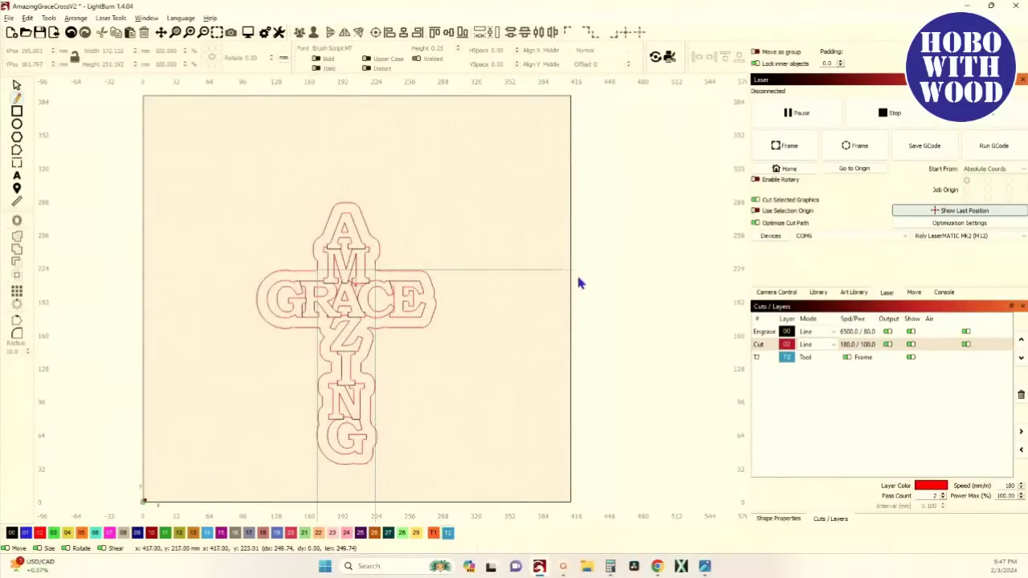
pyautogui.click(577, 269)
pyautogui.rightClick(577, 269)
# Draw a second horizontal tool-layer line about 265 mm long from the outline's lower-left inner corner below the crossbar, extending right
pyautogui.scroll(7, 319, 327)
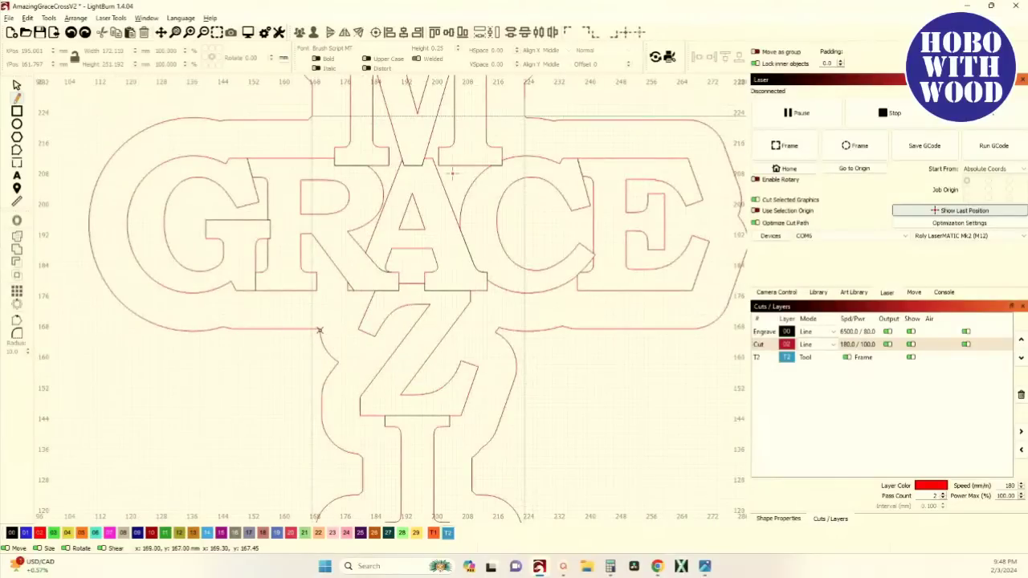
pyautogui.click(319, 330)
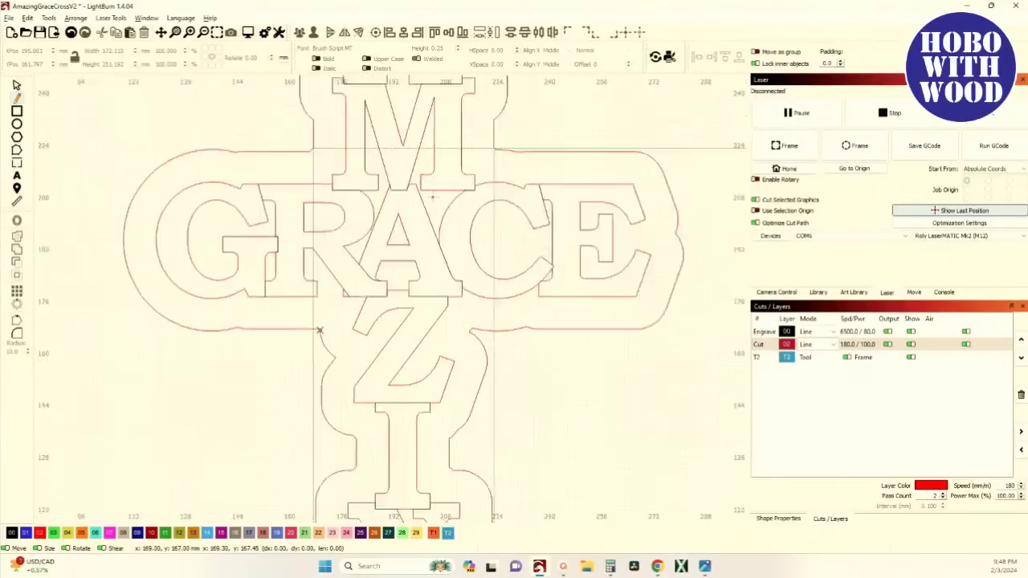
pyautogui.scroll(-7, 319, 330)
pyautogui.click(554, 330)
pyautogui.rightClick(554, 331)
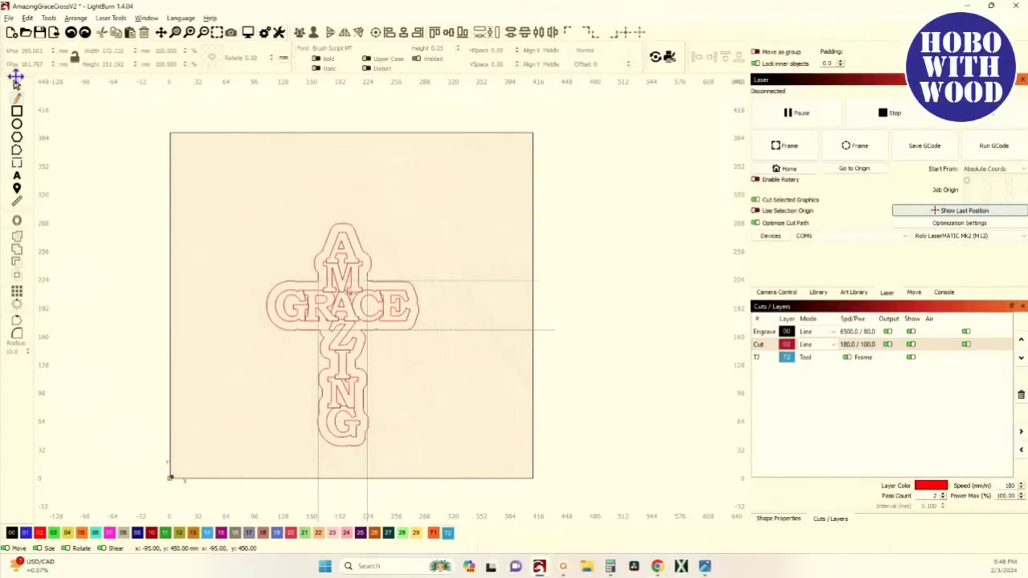
# Move the two horizontal guide lines left until they extend beyond both ends of the crossbar
pyautogui.moveTo(532, 361); pyautogui.dragTo(460, 258)
pyautogui.press('Left')
pyautogui.press('Left')
pyautogui.press('Left')
pyautogui.press('Left')
pyautogui.press('Left')
pyautogui.press('Left')
pyautogui.press('Left')
pyautogui.press('Left')
pyautogui.press('Left')
pyautogui.press('Left')
pyautogui.press('Left')
pyautogui.press('Left')
pyautogui.press('Left')
pyautogui.press('Left')
pyautogui.press('Left')
pyautogui.press('Left')
pyautogui.press('Left')
pyautogui.press('Left')
pyautogui.press('Left')
pyautogui.press('Left')
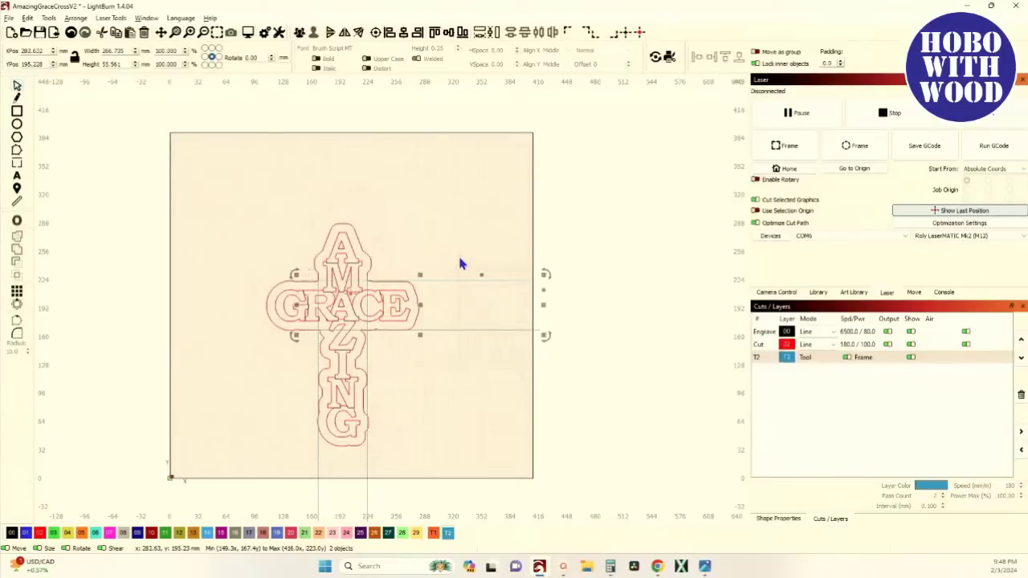
pyautogui.press('Left')
pyautogui.press('Left')
pyautogui.press('Left')
pyautogui.press('Left')
pyautogui.press('Left')
pyautogui.press('Left')
pyautogui.press('Left')
pyautogui.press('Left')
pyautogui.press('Left')
pyautogui.press('Left')
pyautogui.press('Left')
pyautogui.press('Left')
pyautogui.press('Left')
pyautogui.press('Left')
pyautogui.press('Left')
pyautogui.press('Left')
pyautogui.press('Left')
pyautogui.press('Left')
pyautogui.press('Left')
pyautogui.press('Left')
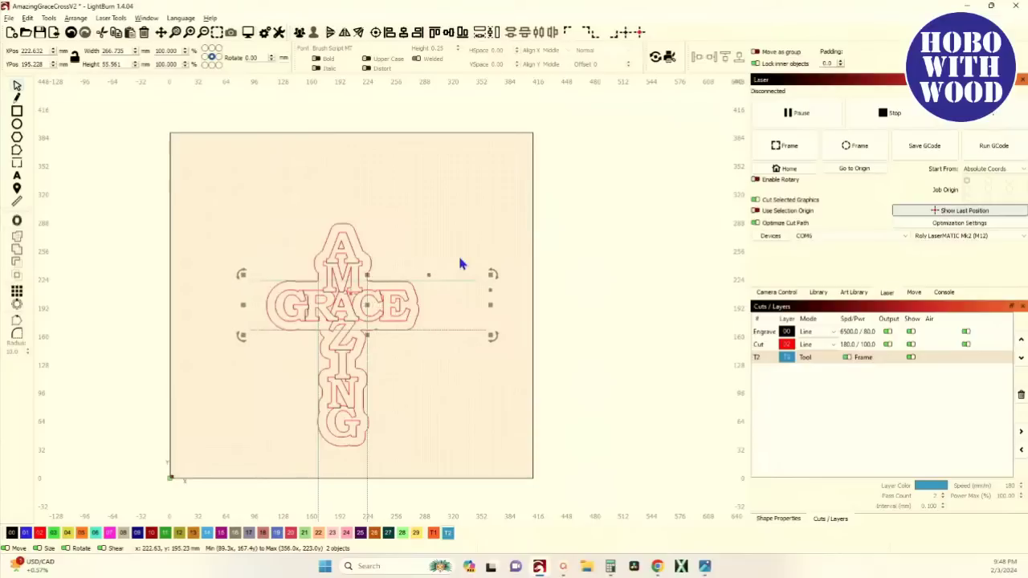
# Move the two vertical guide lines up until they extend above the top of the cross outline
pyautogui.moveTo(379, 479); pyautogui.dragTo(266, 451)
pyautogui.press('Up')
pyautogui.press('Up')
pyautogui.press('Up')
pyautogui.press('Up')
pyautogui.press('Up')
pyautogui.press('Up')
pyautogui.press('Up')
pyautogui.press('Up')
pyautogui.press('Up')
pyautogui.press('Up')
pyautogui.press('Up')
pyautogui.press('Up')
pyautogui.press('Up')
pyautogui.press('Up')
pyautogui.press('Up')
pyautogui.press('Up')
pyautogui.press('Up')
pyautogui.press('Up')
pyautogui.press('Up')
pyautogui.press('Up')
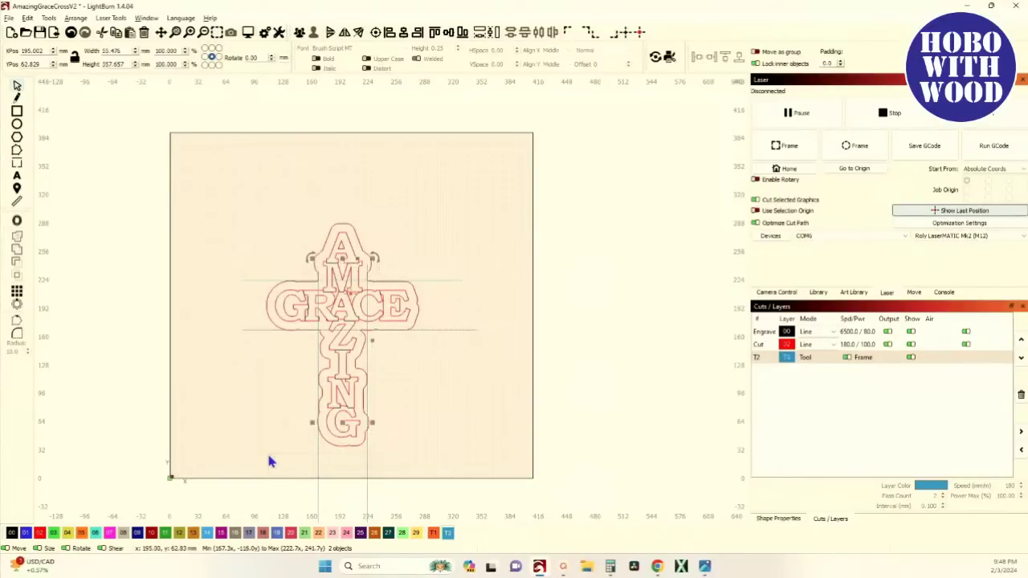
pyautogui.press('Up')
pyautogui.press('Up')
pyautogui.press('Up')
pyautogui.press('Up')
pyautogui.press('Up')
pyautogui.press('Up')
pyautogui.press('Up')
pyautogui.press('Up')
pyautogui.press('Up')
pyautogui.press('Up')
pyautogui.press('Up')
pyautogui.press('Up')
pyautogui.press('Up')
pyautogui.press('Up')
pyautogui.press('Up')
pyautogui.press('Up')
pyautogui.press('Up')
pyautogui.press('Up')
pyautogui.press('Up')
pyautogui.press('Up')
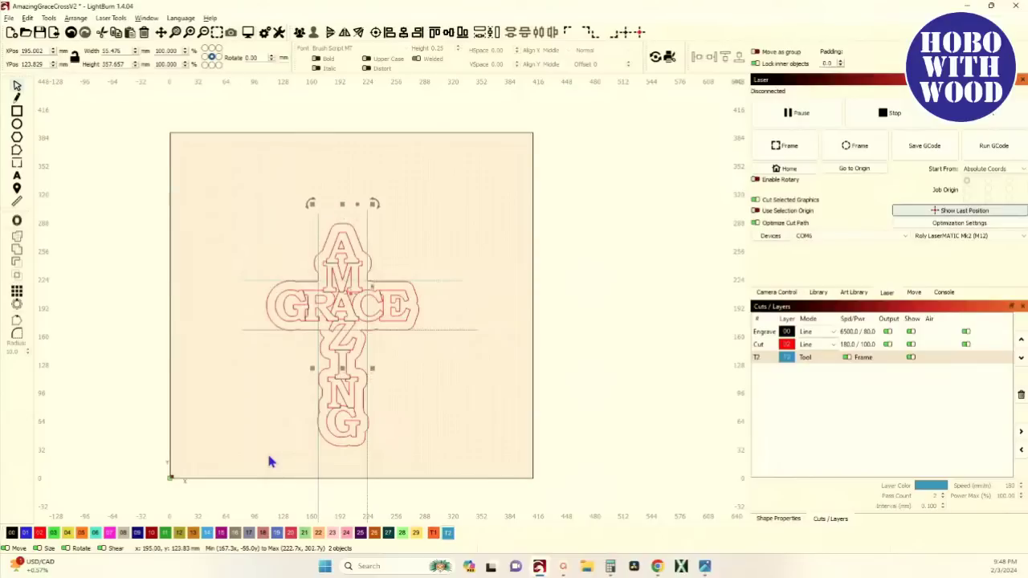
# Draw a horizontal tool-layer line about 90 mm long to the right from the outline's top edge above the A
pyautogui.scroll(5, 273, 293)
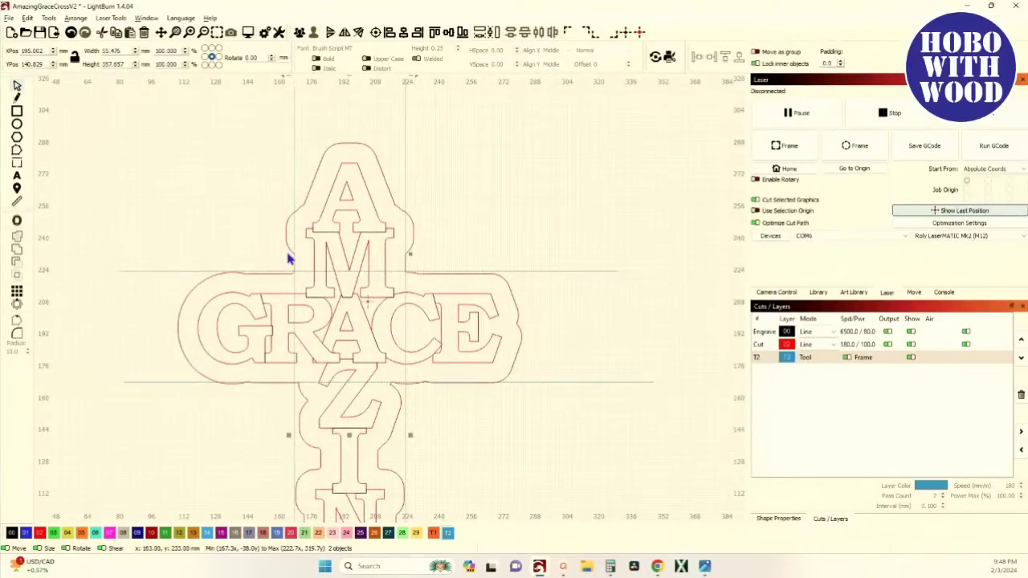
pyautogui.scroll(2, 313, 201)
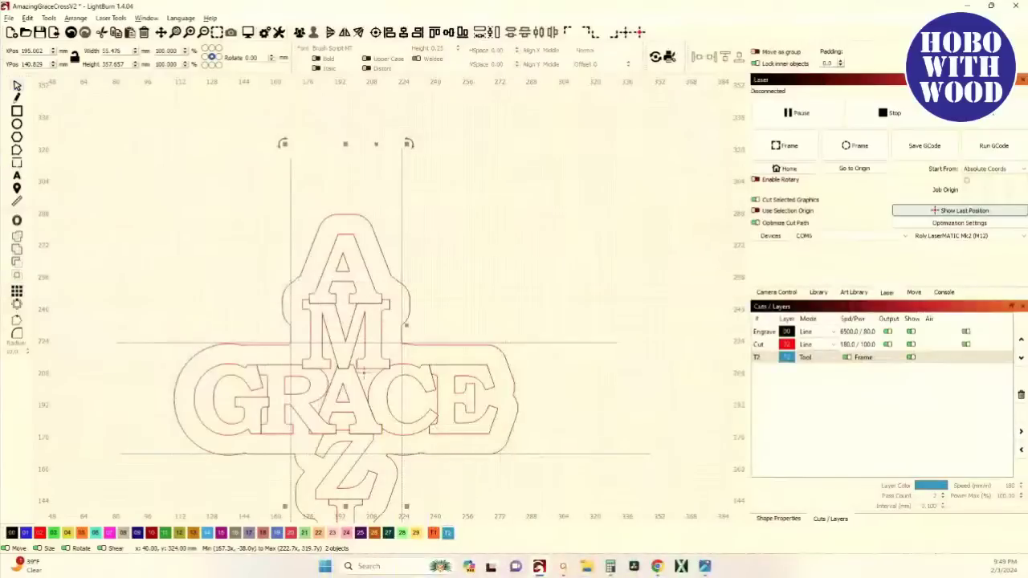
pyautogui.scroll(3, 305, 219)
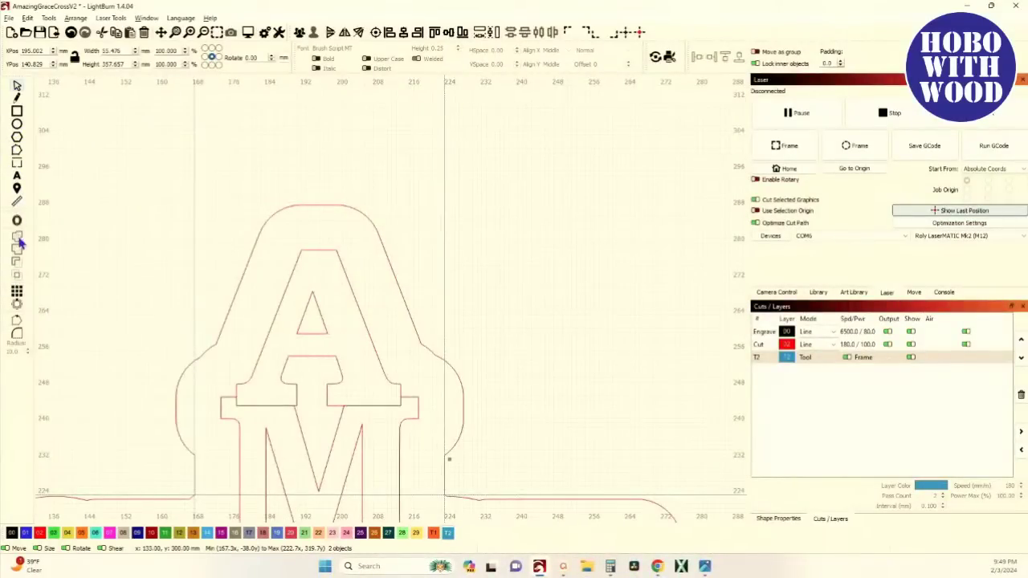
pyautogui.click(18, 97)
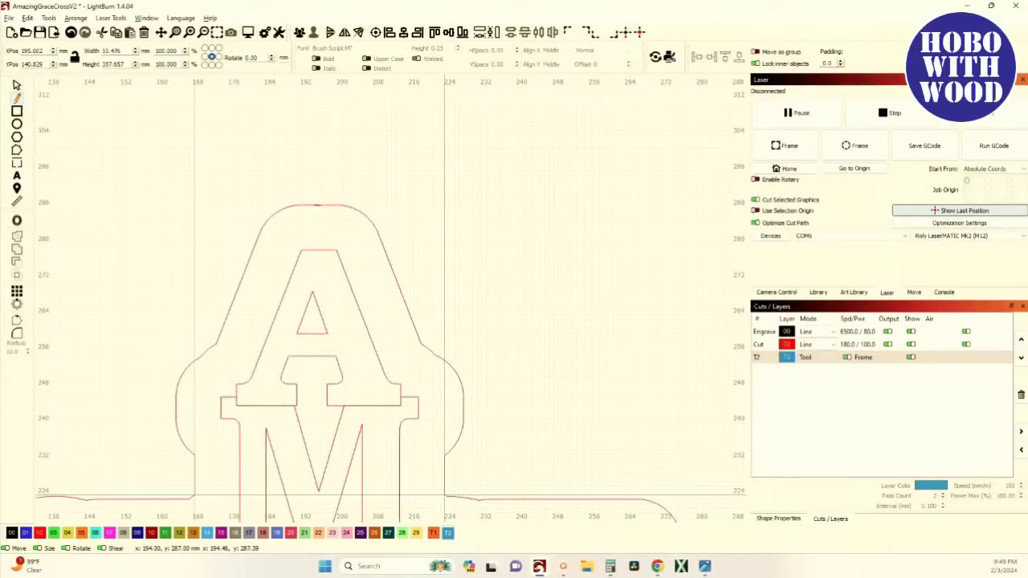
pyautogui.click(317, 206)
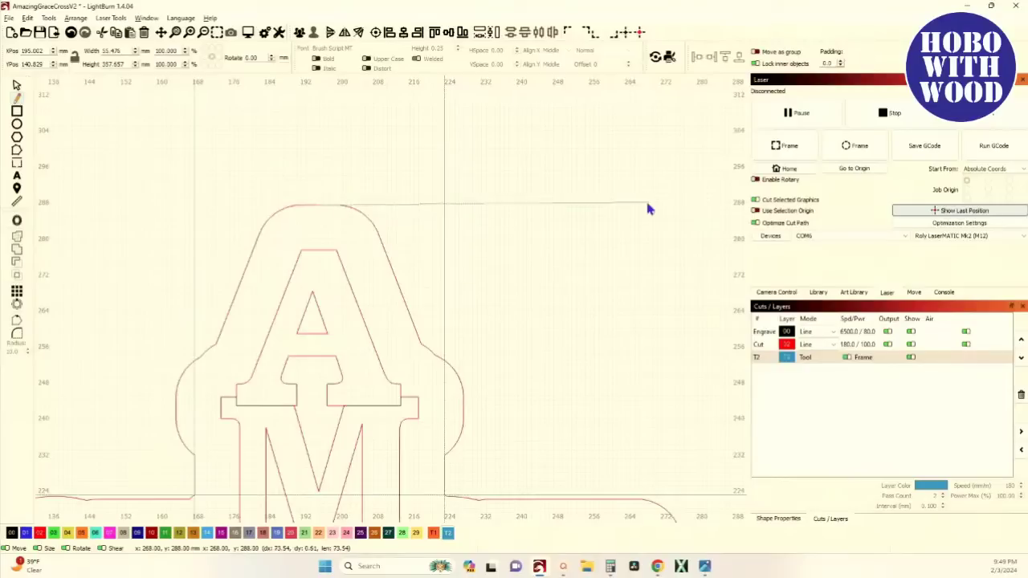
# Draw a horizontal tool-layer line about 105 mm long to the right from the outline's lowest point under the bottom G
pyautogui.scroll(-5, 409, 354)
pyautogui.scroll(-4, 425, 353)
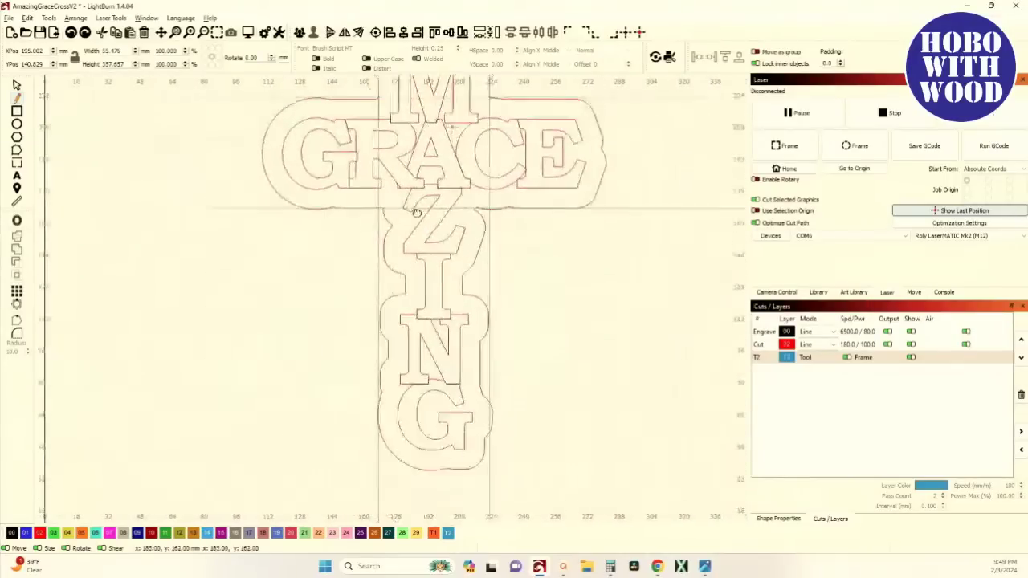
pyautogui.scroll(8, 425, 358)
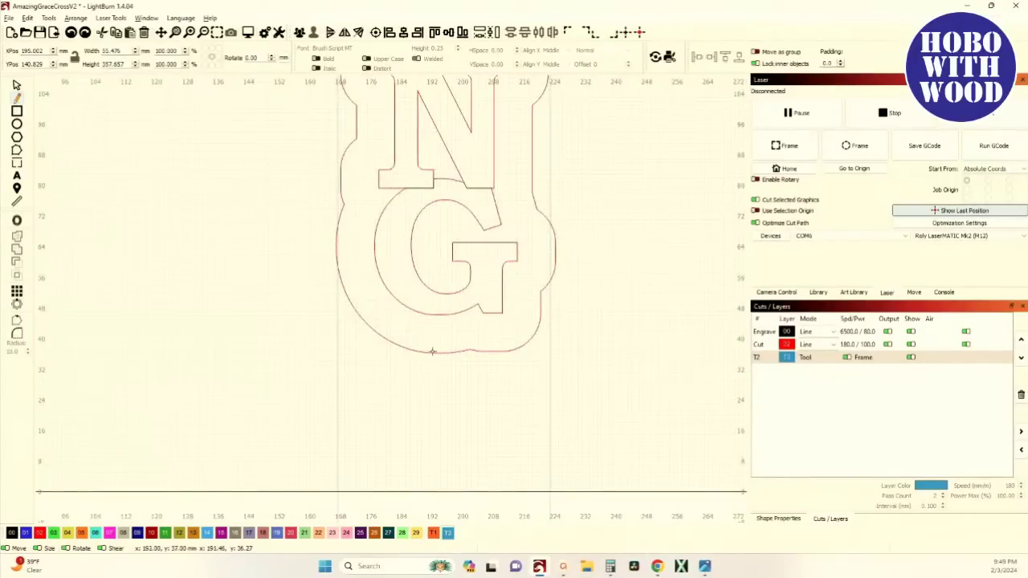
pyautogui.scroll(2, 449, 365)
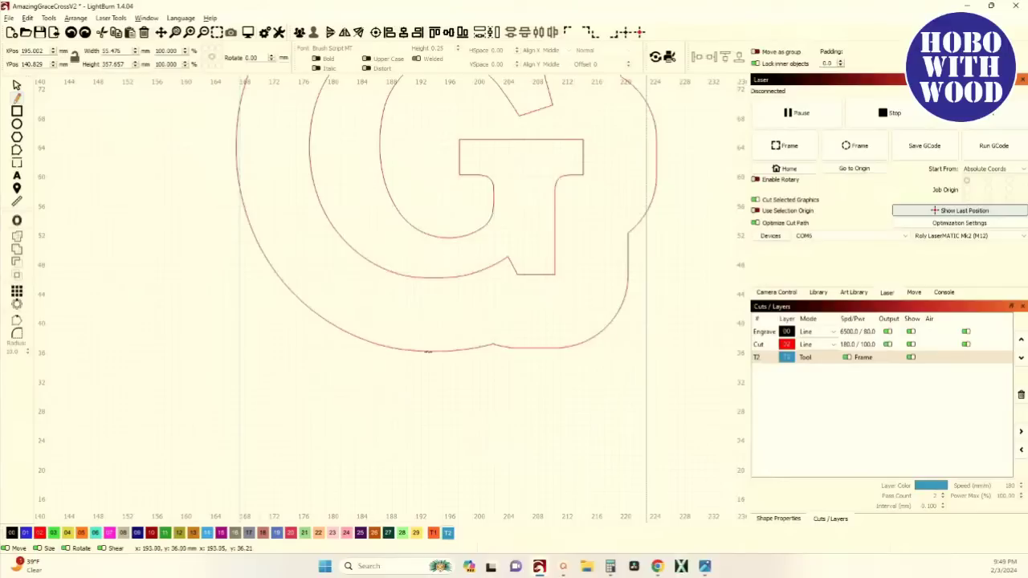
pyautogui.click(427, 351)
pyautogui.scroll(-5, 427, 351)
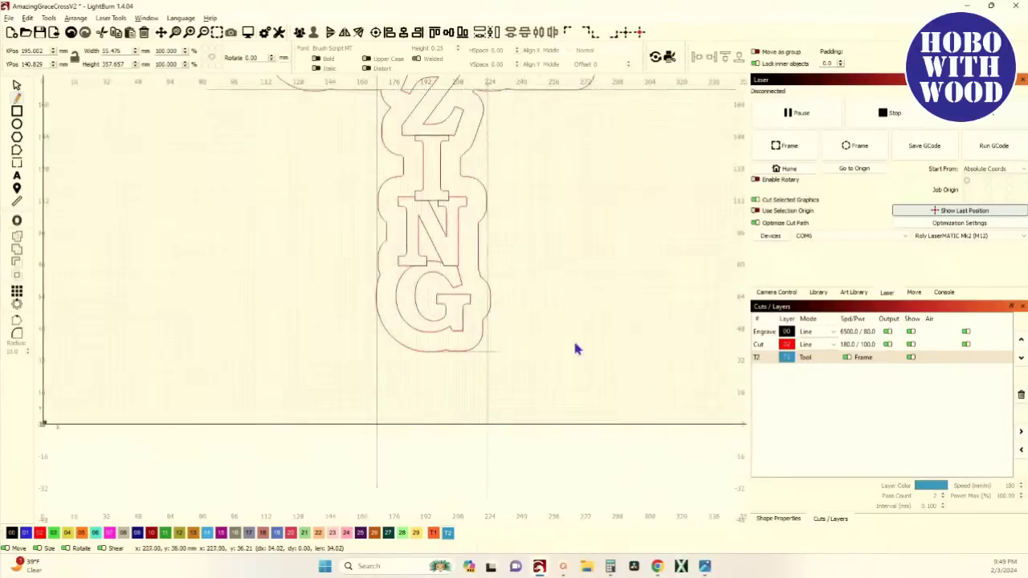
pyautogui.click(640, 359)
# Draw vertical tool-layer lines downward from the crossbar outline's leftmost and rightmost points, about 78 mm and 98 mm long
pyautogui.scroll(-4, 636, 297)
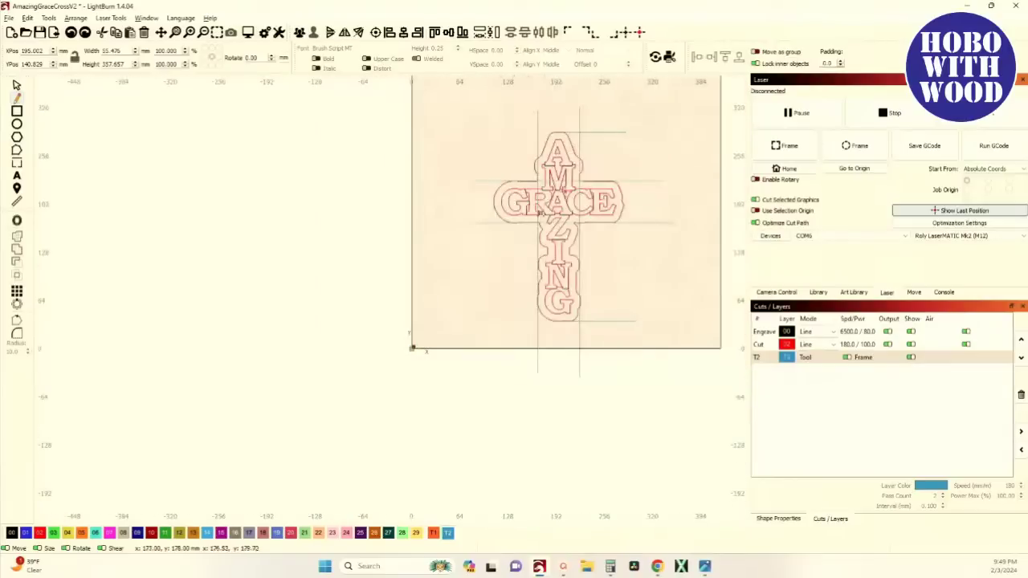
pyautogui.scroll(8, 416, 253)
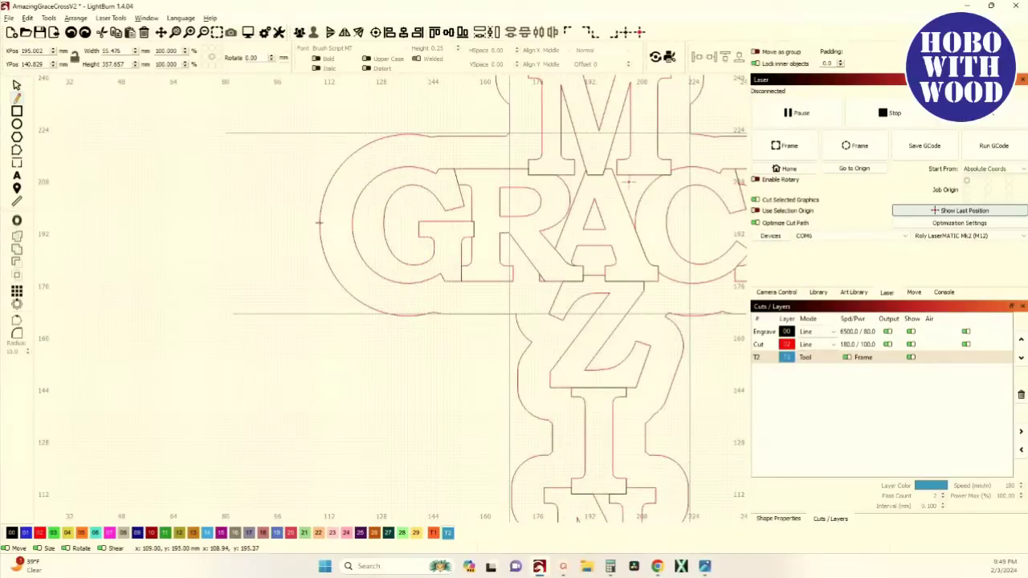
pyautogui.click(319, 226)
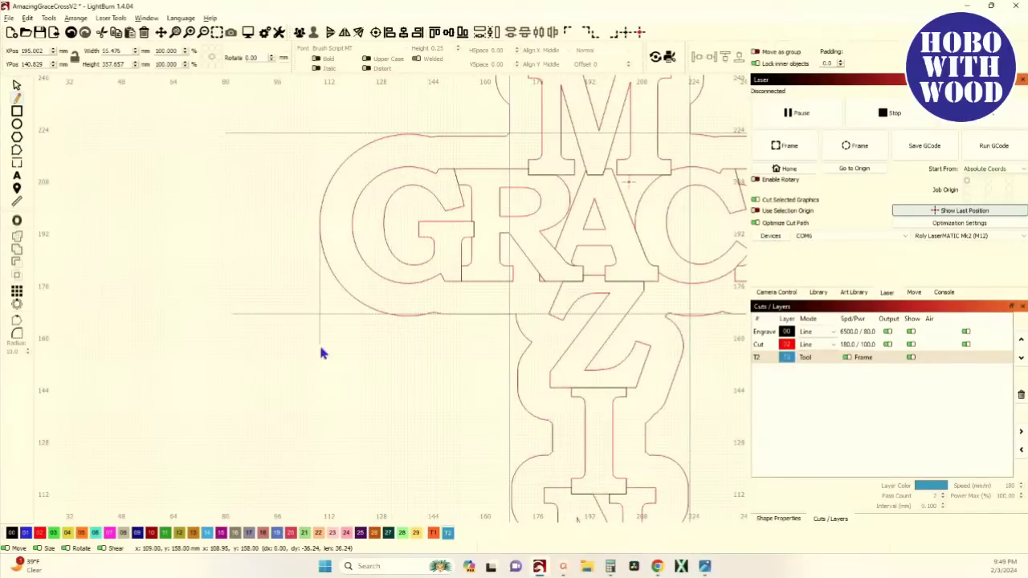
pyautogui.click(319, 489)
pyautogui.scroll(-3, 514, 442)
pyautogui.scroll(3, 526, 354)
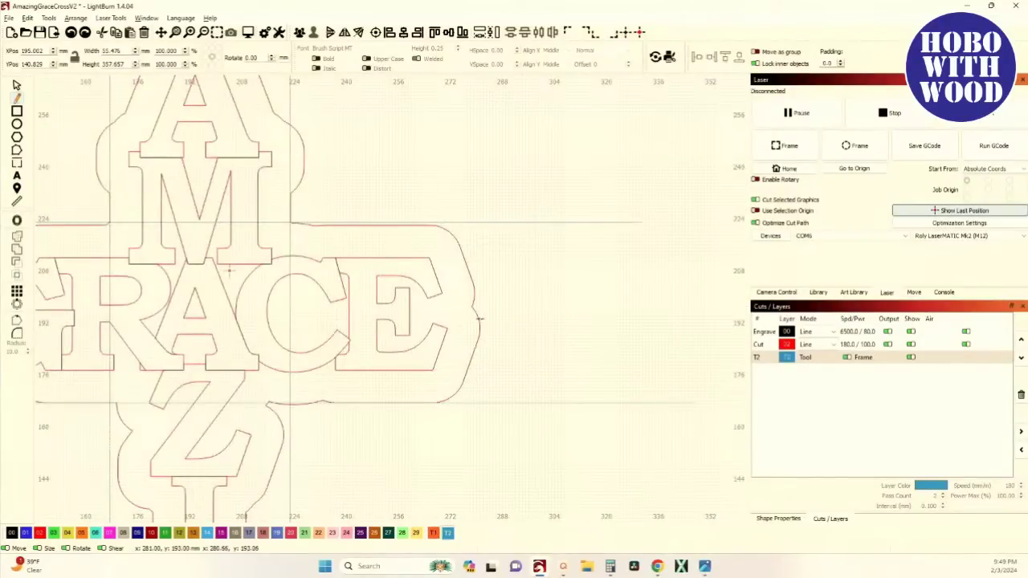
pyautogui.scroll(-4, 478, 346)
pyautogui.click(475, 436)
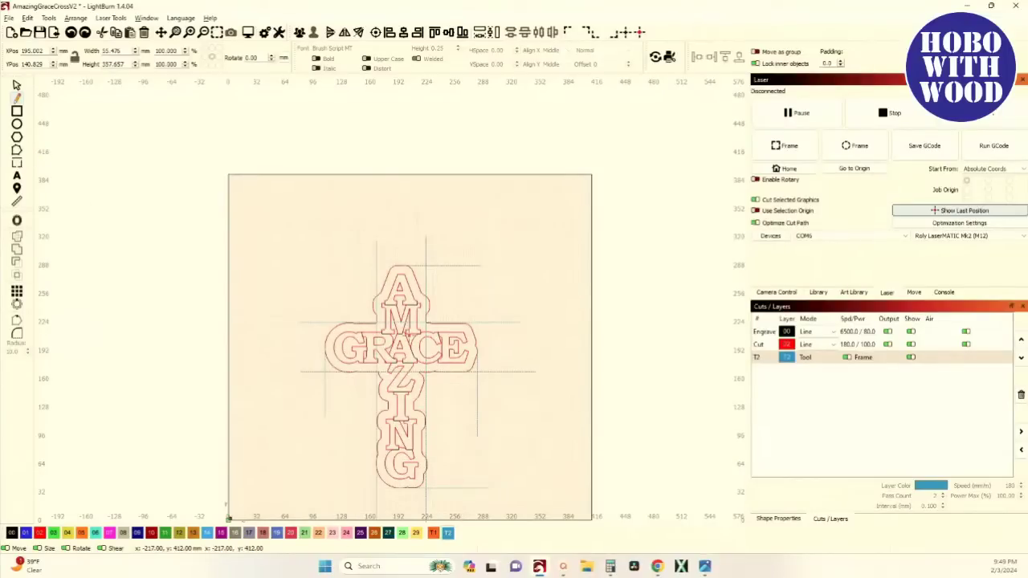
# Move the top horizontal guide line left so it extends past both sides of the upper arm
pyautogui.click(18, 87)
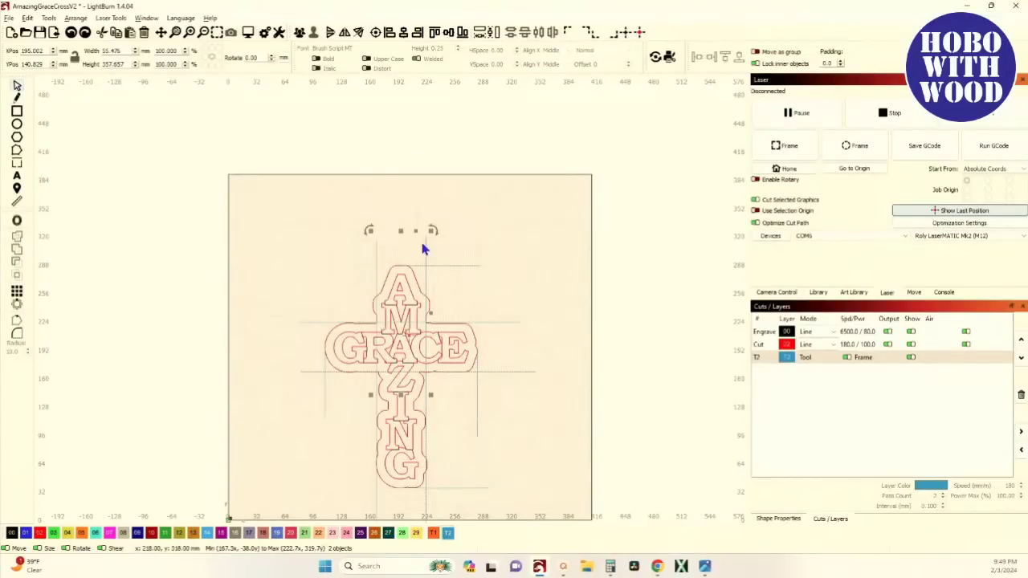
pyautogui.scroll(3, 419, 275)
pyautogui.click(469, 300)
pyautogui.moveTo(470, 300); pyautogui.dragTo(371, 300)
pyautogui.scroll(-3, 461, 361)
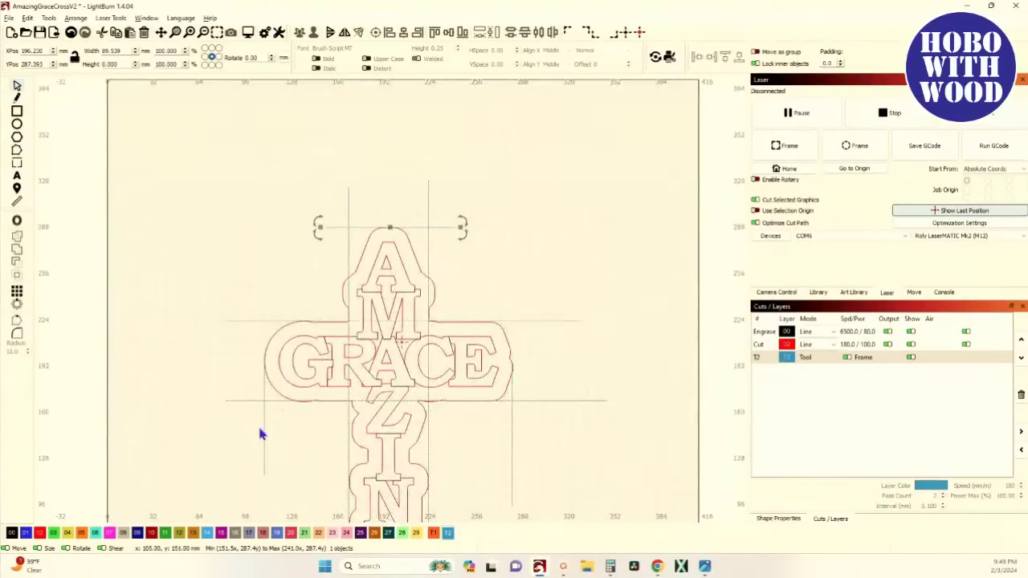
# Move the guide lines at the crossbar's left and right ends up so they extend above and below the crossbar
pyautogui.moveTo(266, 432); pyautogui.dragTo(264, 369)
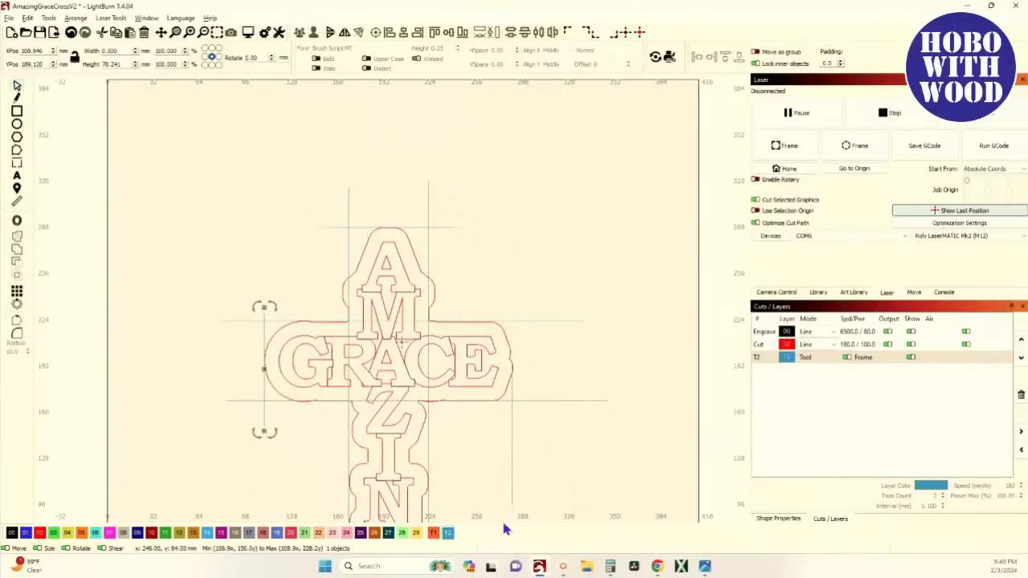
pyautogui.click(511, 464)
pyautogui.moveTo(511, 465); pyautogui.dragTo(512, 372)
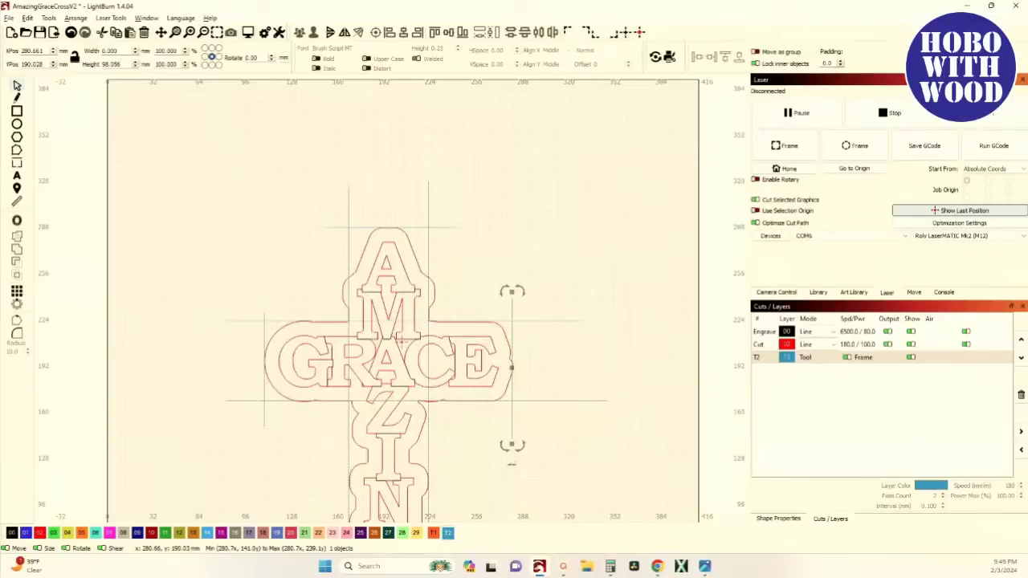
# Move the bottom horizontal guide line left so it extends past both sides of the cross's foot
pyautogui.scroll(-4, 440, 249)
pyautogui.scroll(5, 394, 425)
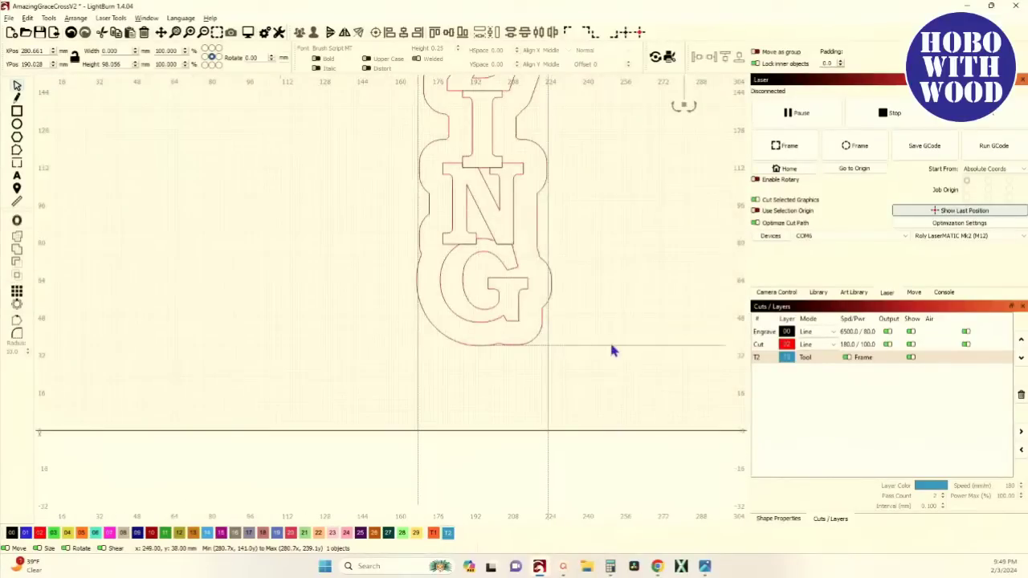
pyautogui.moveTo(609, 343); pyautogui.dragTo(490, 345)
# Edit the cut outline's nodes, pulling the slope left of the top A out to the intersection of the top and left guide lines
pyautogui.scroll(-3, 490, 345)
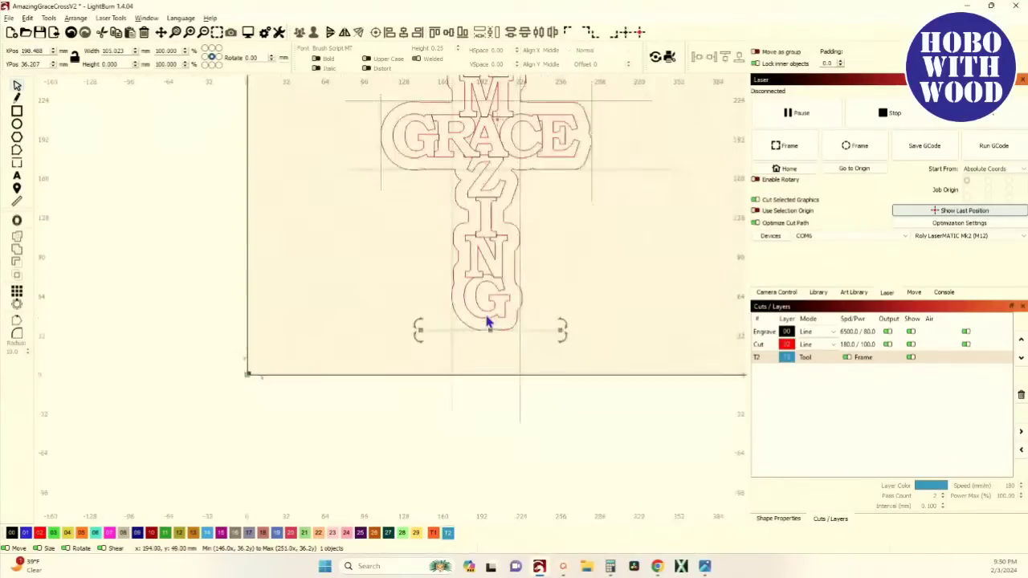
pyautogui.scroll(3, 458, 101)
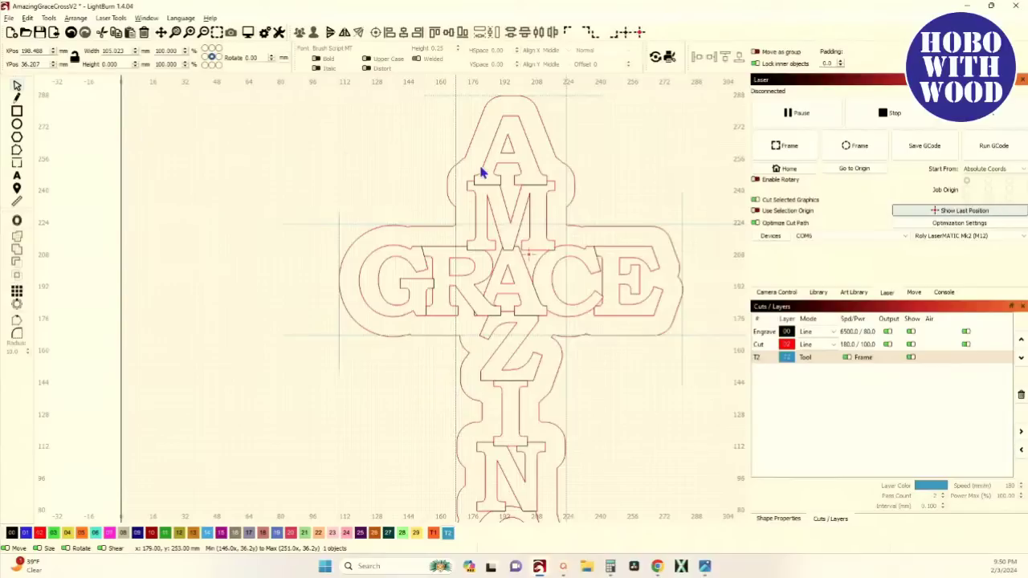
pyautogui.click(476, 151)
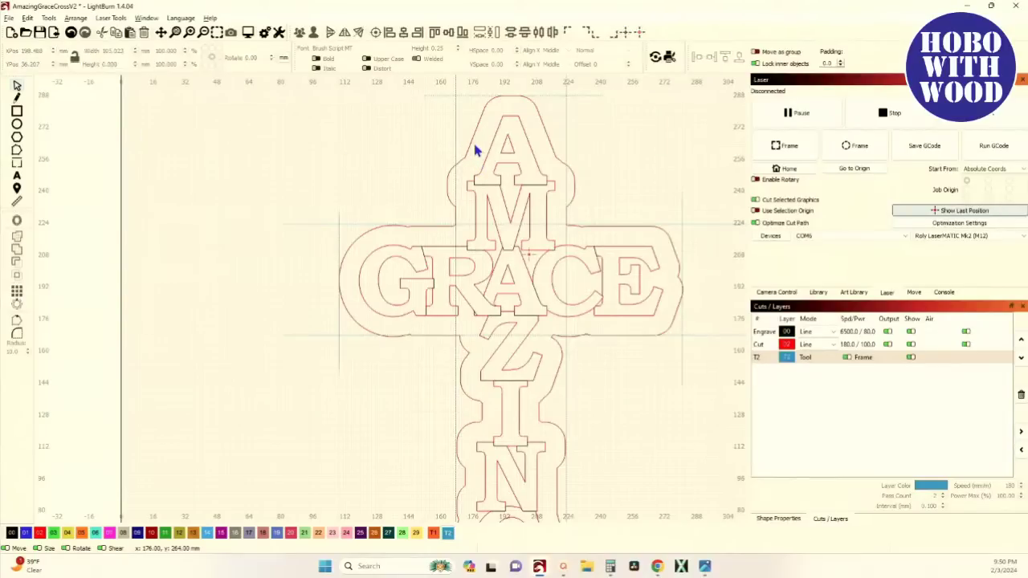
pyautogui.click(472, 139)
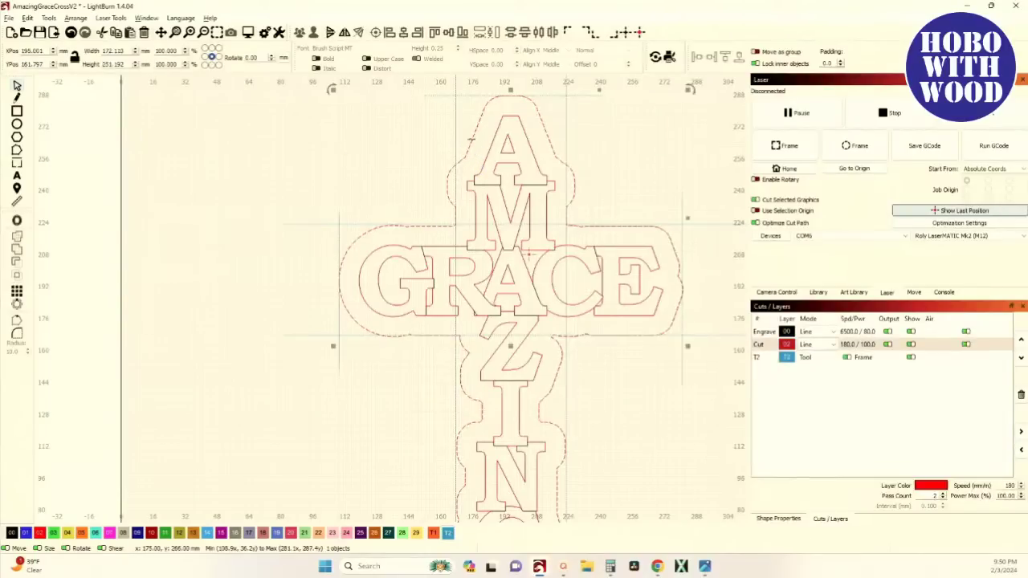
pyautogui.click(18, 153)
pyautogui.scroll(4, 452, 248)
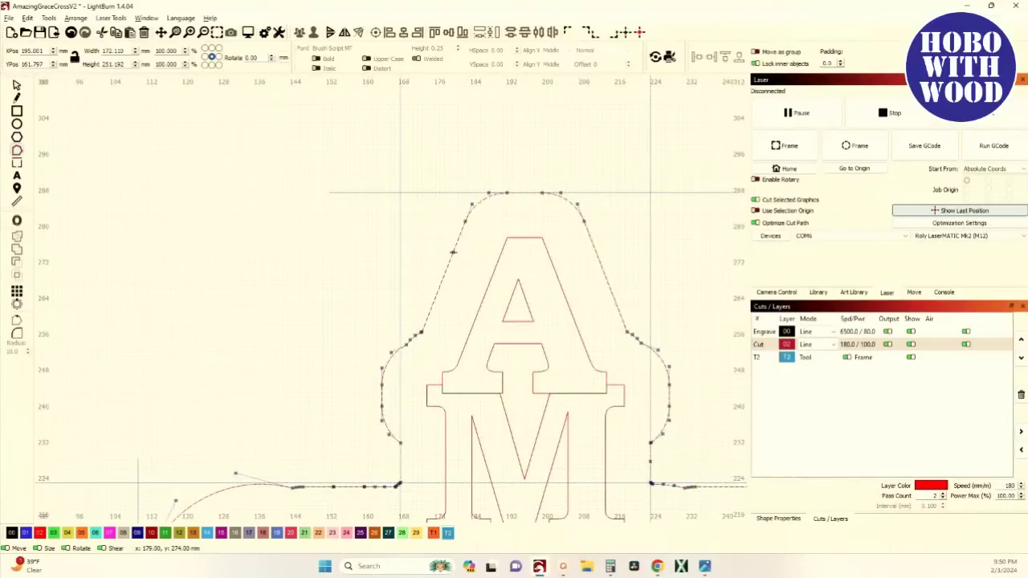
pyautogui.moveTo(452, 252); pyautogui.dragTo(399, 195)
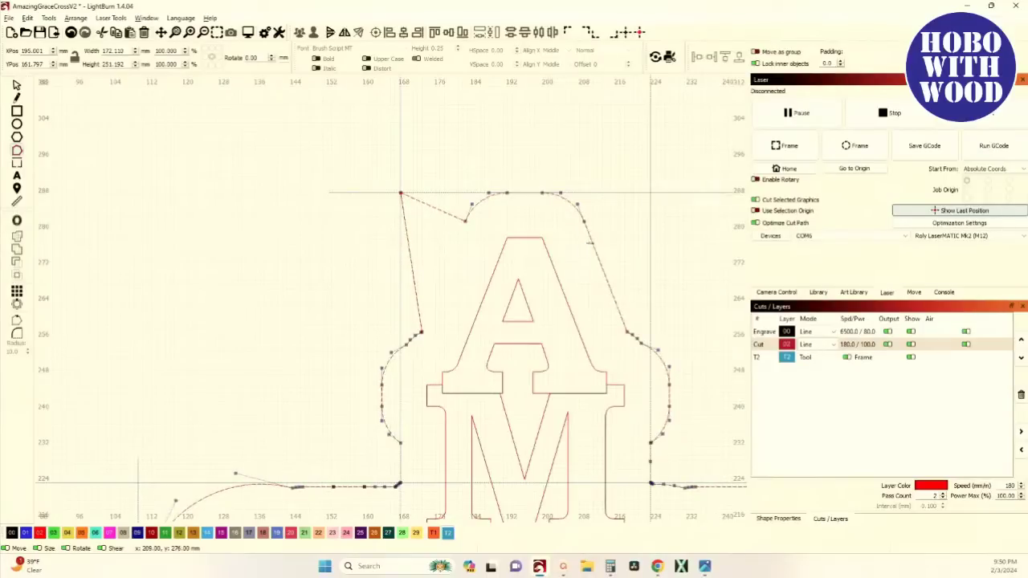
# Pull the cut outline's slope right of the top A to the top-right guide intersection and select the nodes between the two upper corners
pyautogui.moveTo(593, 245); pyautogui.dragTo(651, 194)
pyautogui.moveTo(428, 158); pyautogui.dragTo(612, 254)
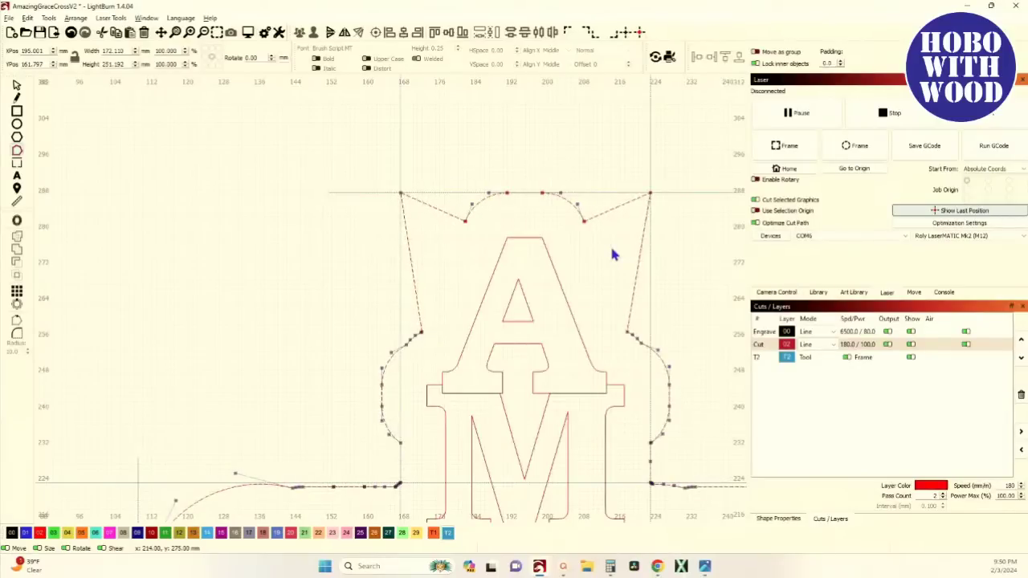
# Delete the outline nodes bulging beyond the left guide line beside the upper A and M, leaving the upper arm's left edge straight
pyautogui.scroll(-4, 612, 255)
pyautogui.scroll(6, 426, 289)
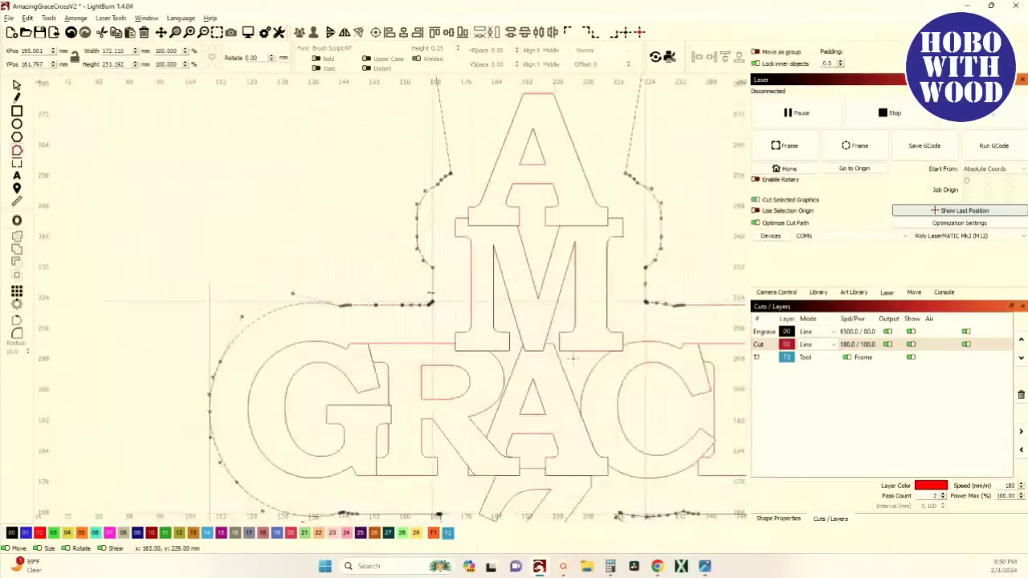
pyautogui.scroll(8, 432, 305)
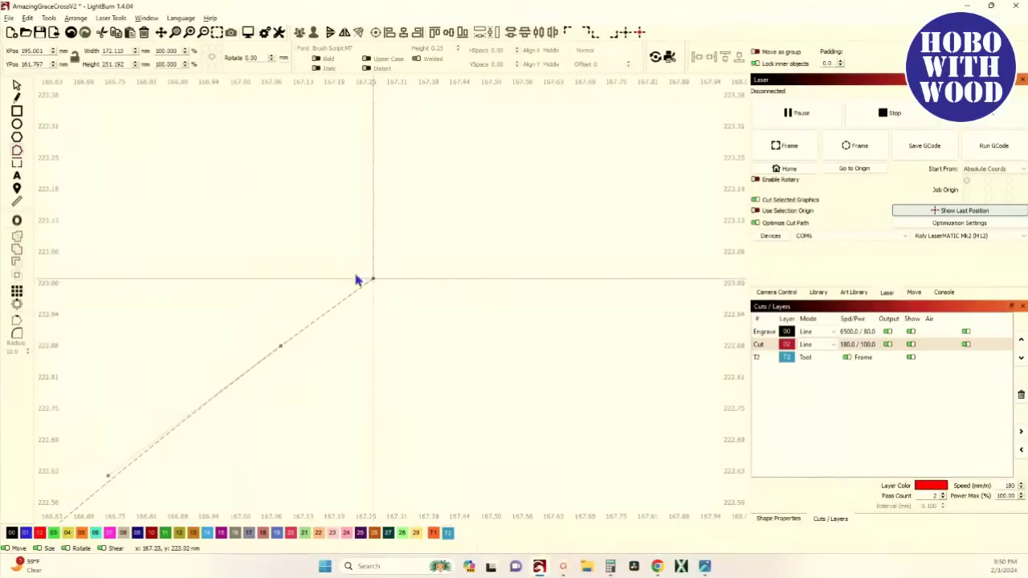
pyautogui.scroll(-10, 373, 279)
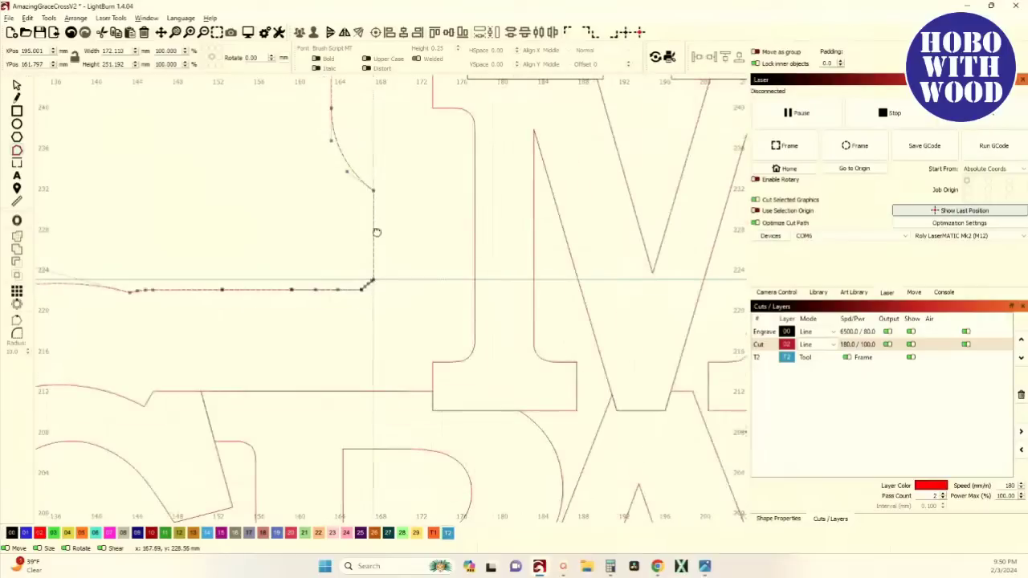
pyautogui.scroll(-3, 340, 234)
pyautogui.scroll(-3, 297, 153)
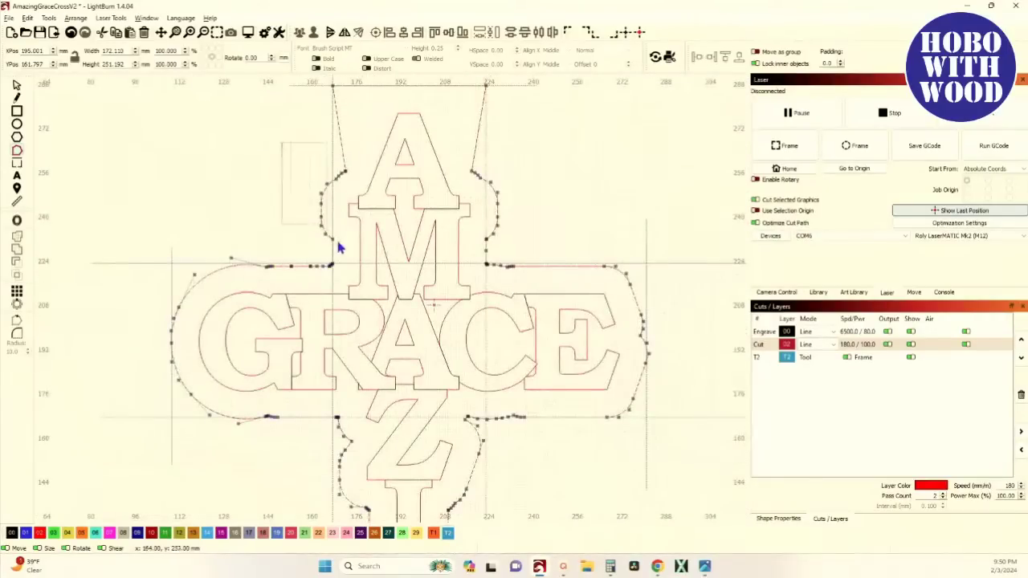
pyautogui.press('Delete')
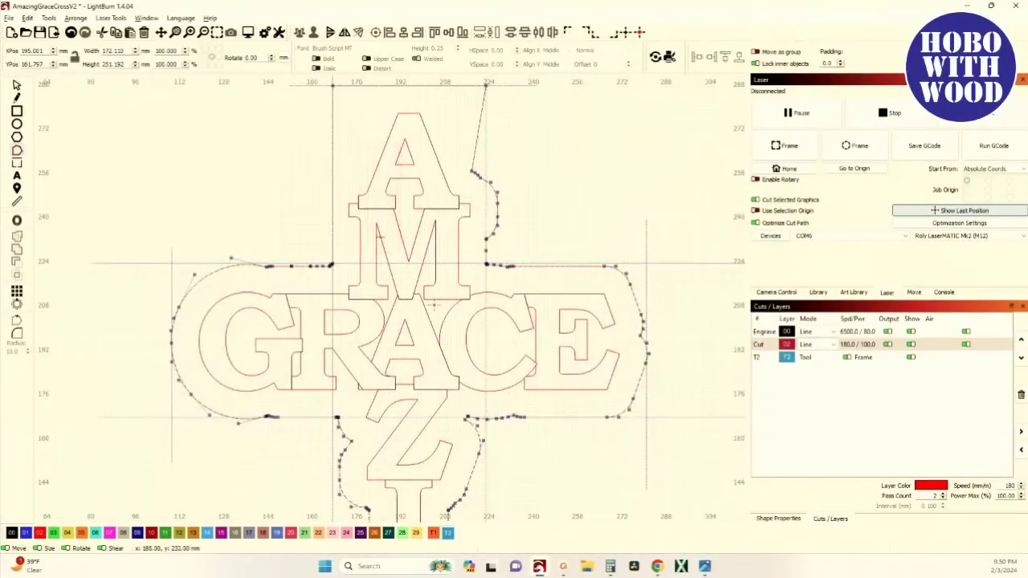
# Convert the curve above the crossbar's G to straight lines and pull it out to the crossbar's upper-left guide intersection
pyautogui.scroll(6, 330, 245)
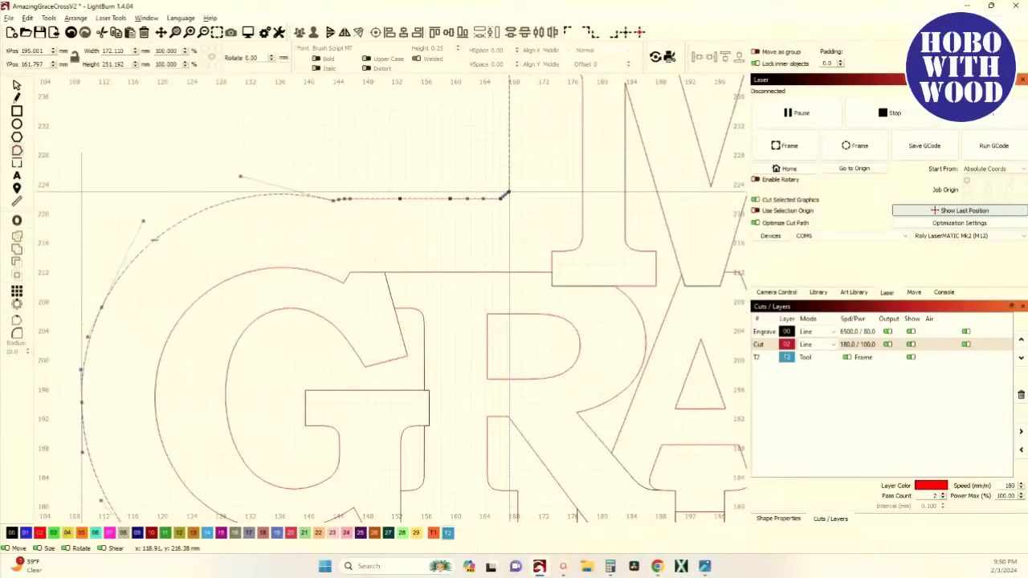
pyautogui.moveTo(155, 240)
pyautogui.mouseDown()
pyautogui.moveTo(108, 208)
pyautogui.moveTo(133, 194)
pyautogui.moveTo(156, 228)
pyautogui.mouseUp()
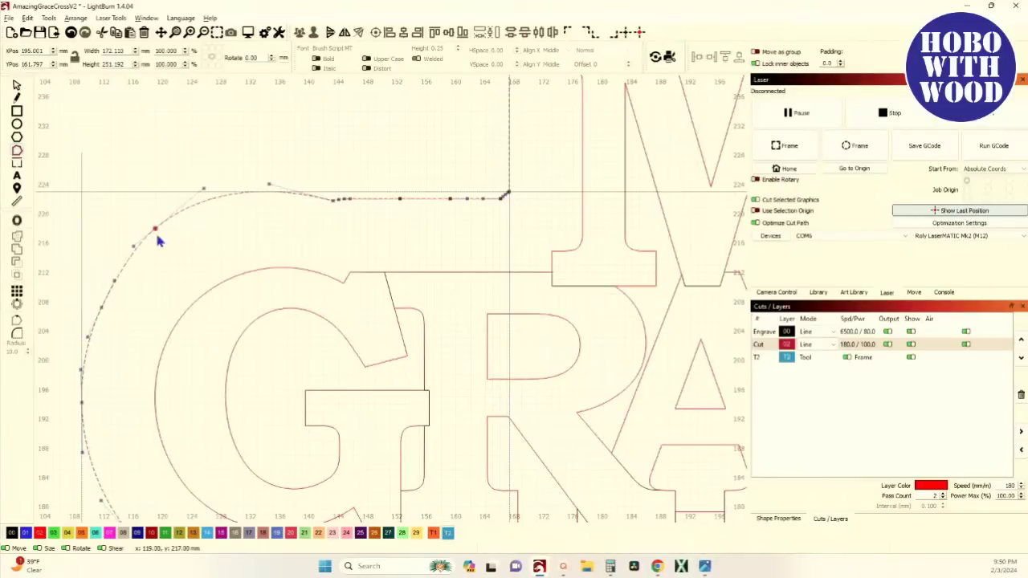
pyautogui.press('l')
pyautogui.press('l')
pyautogui.moveTo(155, 229); pyautogui.dragTo(80, 193)
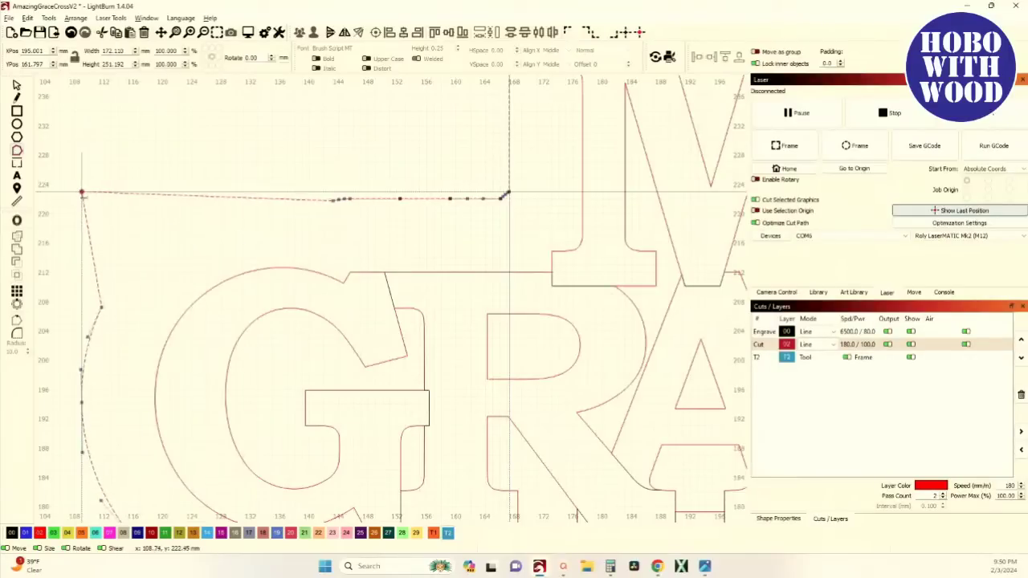
# Delete the extra nodes between the crossbar's upper-left corner and the inner corner beside the M
pyautogui.scroll(-2, 273, 232)
pyautogui.scroll(6, 367, 236)
pyautogui.scroll(4, 482, 292)
pyautogui.moveTo(425, 240); pyautogui.dragTo(563, 352)
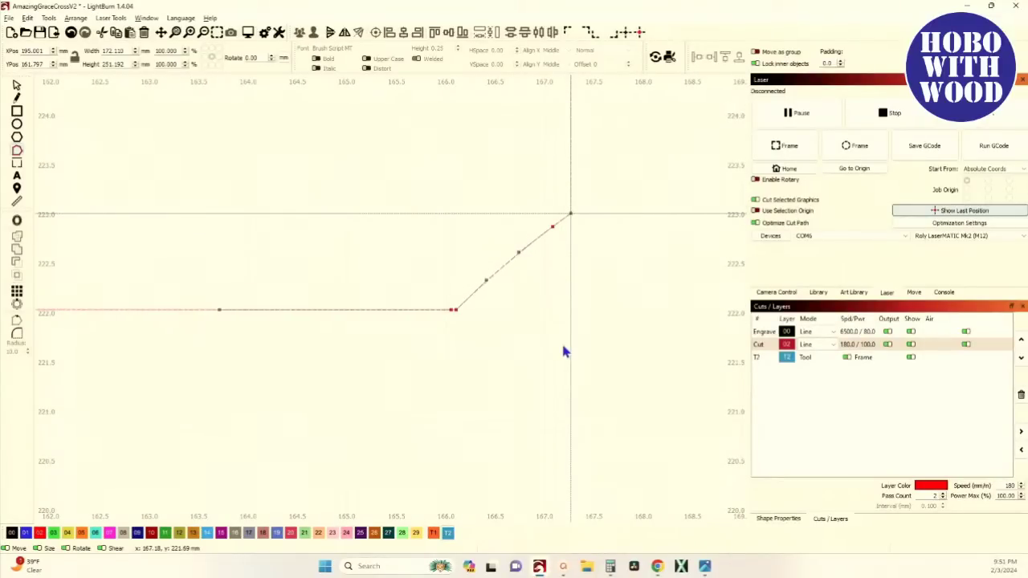
pyautogui.press('Delete')
pyautogui.scroll(-10, 564, 352)
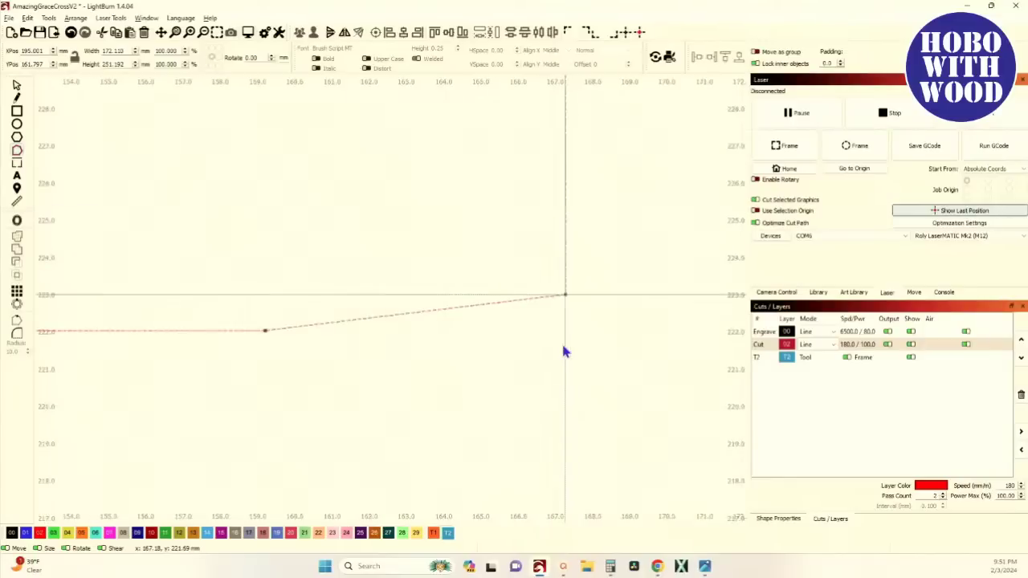
pyautogui.moveTo(257, 336); pyautogui.dragTo(477, 424)
pyautogui.press('Delete')
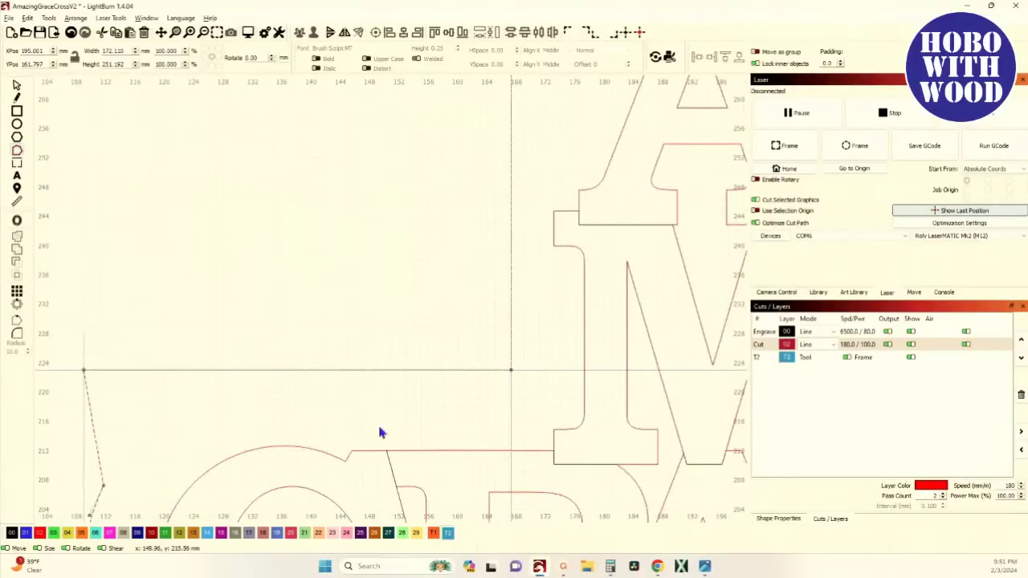
# Pull the straightened curve below the crossbar's G to the lower-left guide intersection and delete the extra nodes along the crossbar's left end
pyautogui.scroll(-5, 424, 429)
pyautogui.scroll(5, 305, 436)
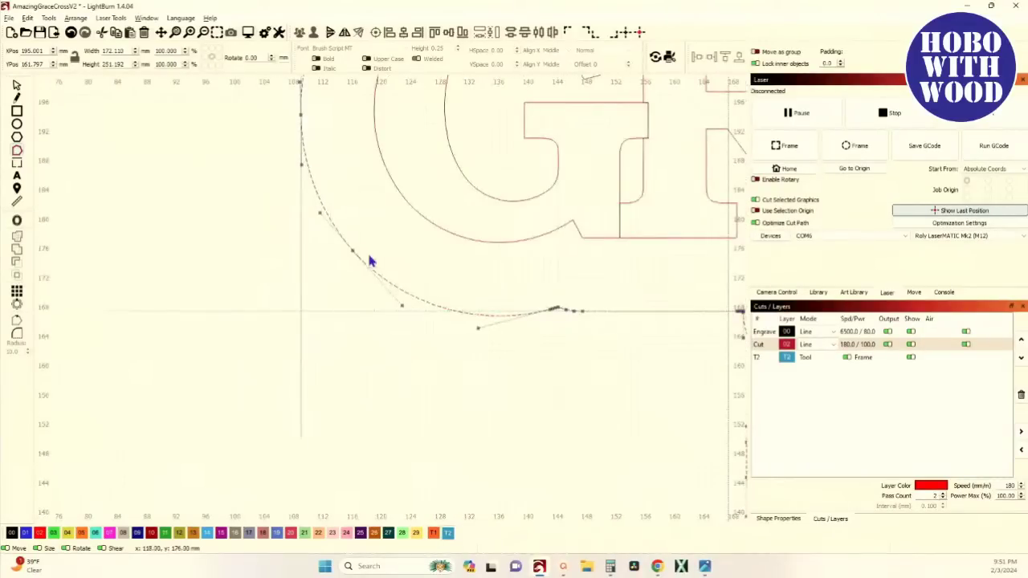
pyautogui.scroll(3, 351, 252)
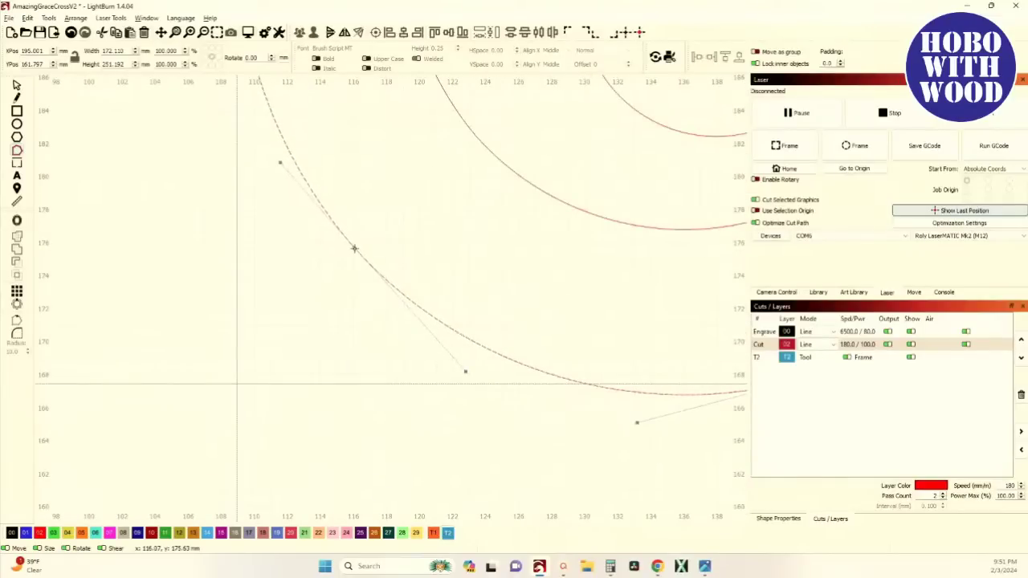
pyautogui.press('l')
pyautogui.press('l')
pyautogui.moveTo(355, 249); pyautogui.dragTo(238, 384)
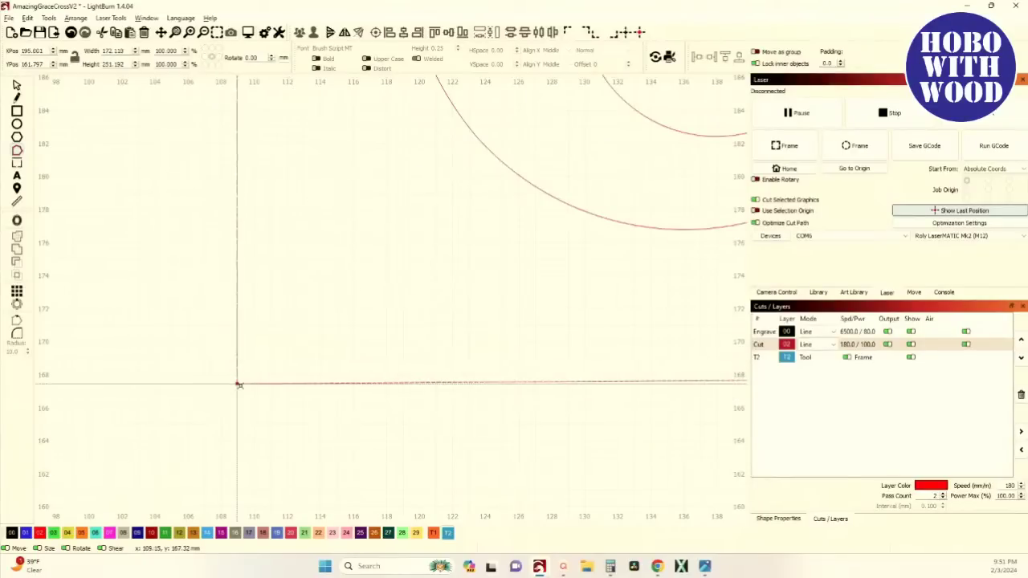
pyautogui.scroll(-5, 238, 385)
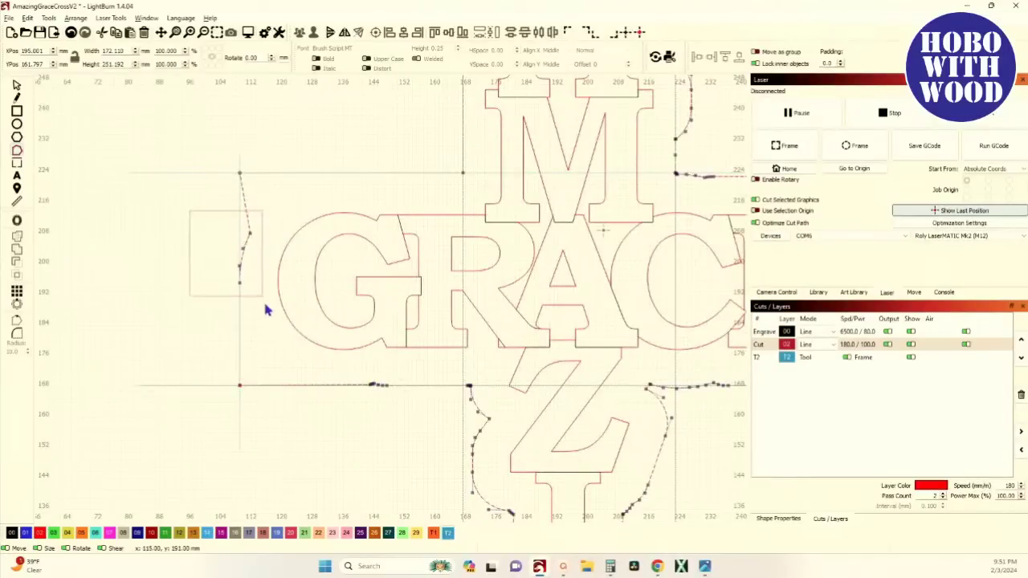
pyautogui.press('Delete')
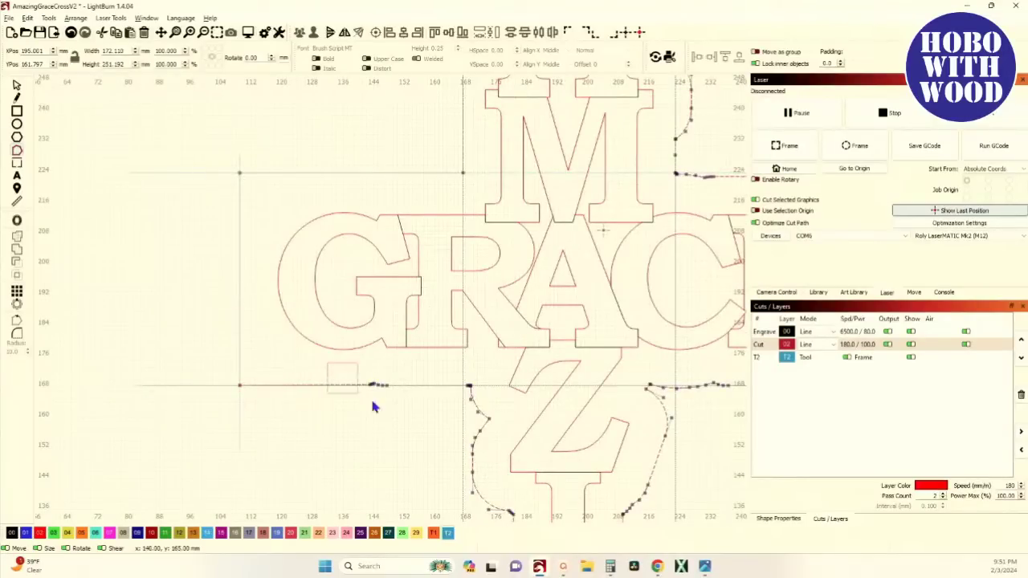
# Move a lower-edge node to the inner guide intersection left of the Z and delete the surplus nodes around that corner
pyautogui.scroll(-2, 372, 345)
pyautogui.scroll(6, 368, 306)
pyautogui.scroll(3, 375, 245)
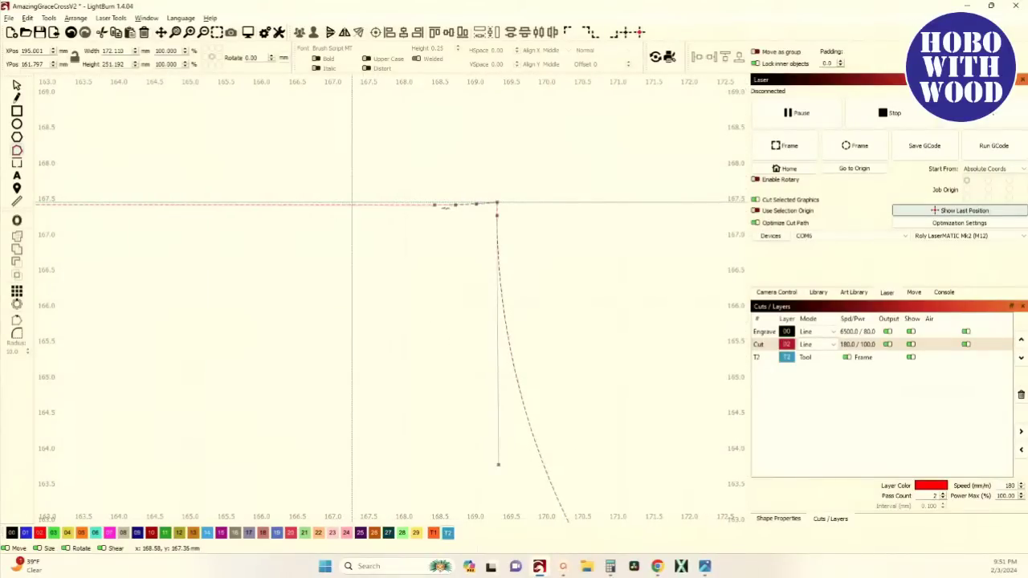
pyautogui.moveTo(434, 204); pyautogui.dragTo(351, 204)
pyautogui.scroll(-2, 350, 204)
pyautogui.scroll(-5, 471, 311)
pyautogui.moveTo(261, 201); pyautogui.dragTo(549, 501)
pyautogui.scroll(-4, 549, 500)
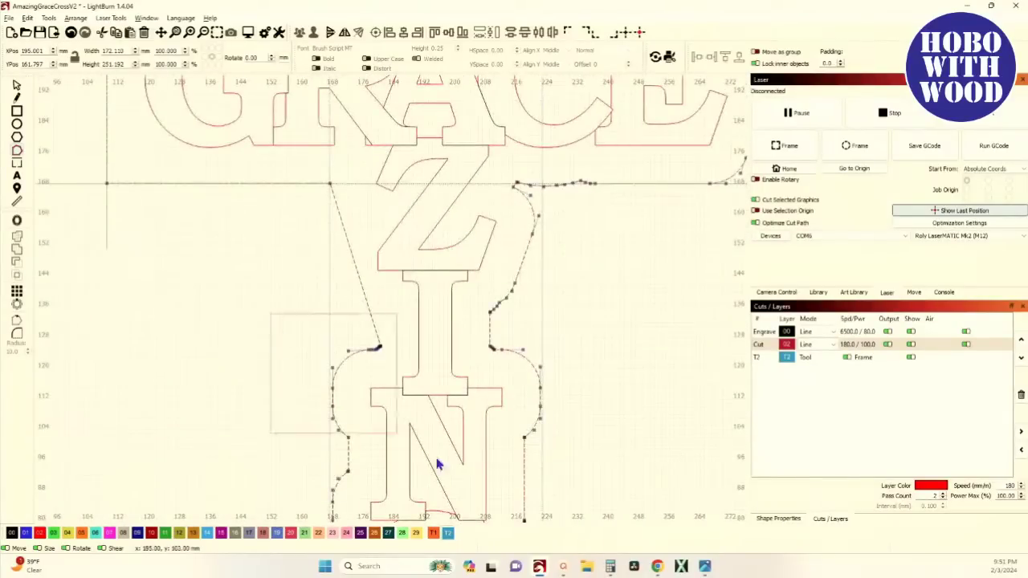
# Delete the left-side nodes beside the N and G, then pull the remaining node to the foot's lower-left guide intersection and straighten its curve
pyautogui.moveTo(452, 471); pyautogui.dragTo(374, 337)
pyautogui.scroll(3, 374, 220)
pyautogui.scroll(-2, 328, 151)
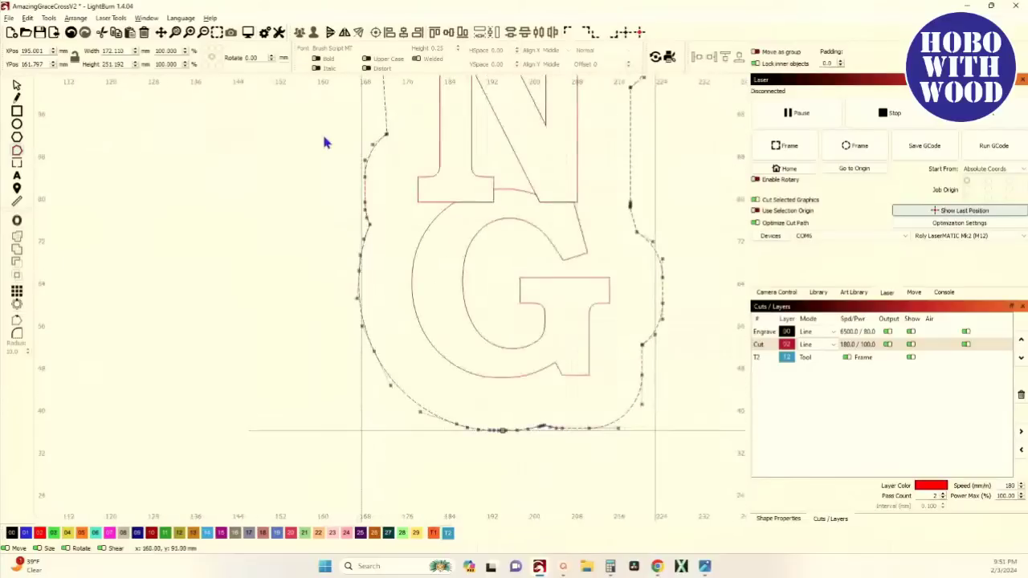
pyautogui.scroll(1, 351, 374)
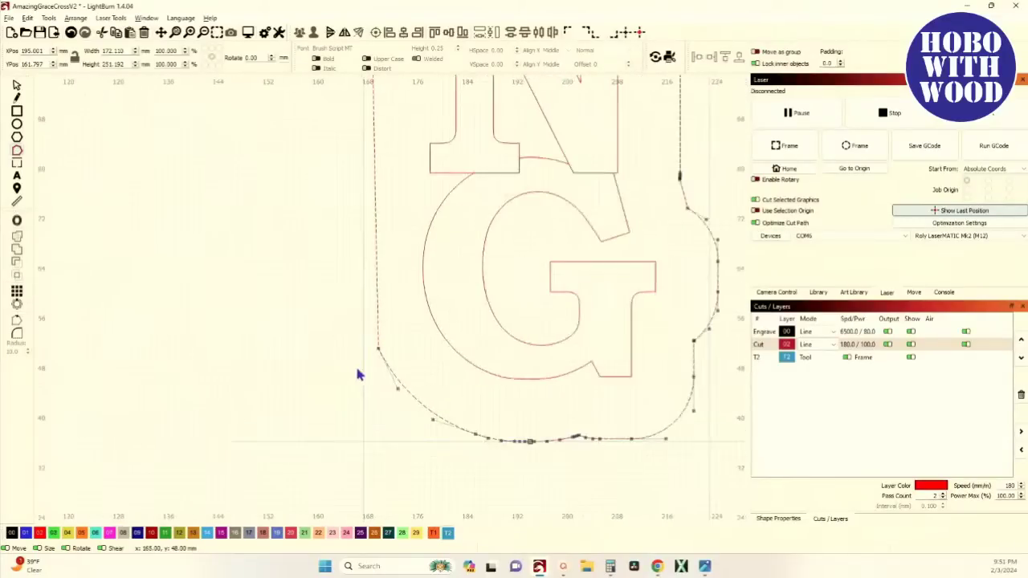
pyautogui.moveTo(375, 358); pyautogui.dragTo(361, 442)
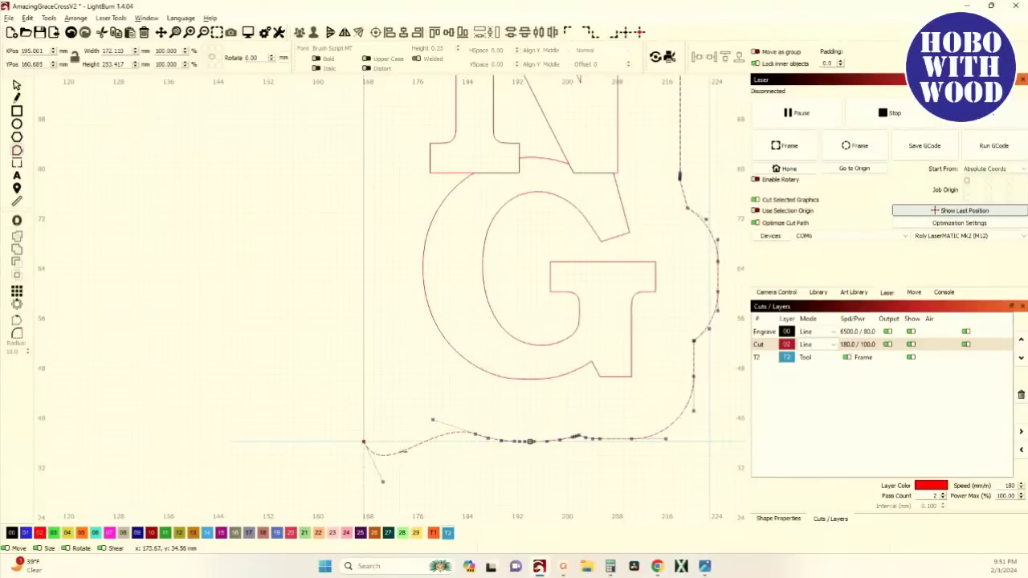
pyautogui.press('l')
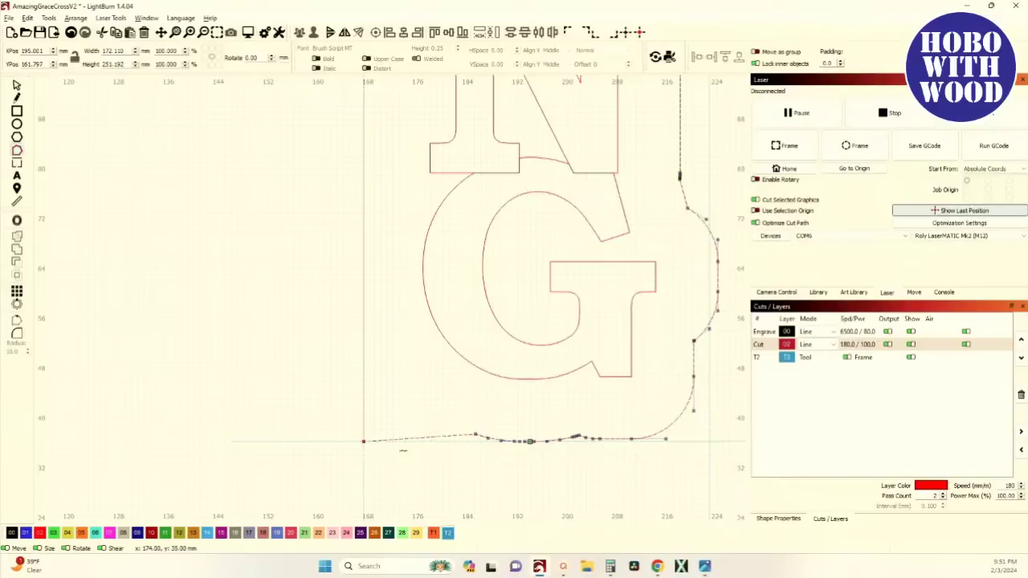
# Delete the extra nodes along the foot's lower edge, move the end node to the lower-right guide intersection and straighten its curve
pyautogui.moveTo(424, 402); pyautogui.dragTo(627, 473)
pyautogui.press('Delete')
pyautogui.moveTo(657, 435); pyautogui.dragTo(492, 423)
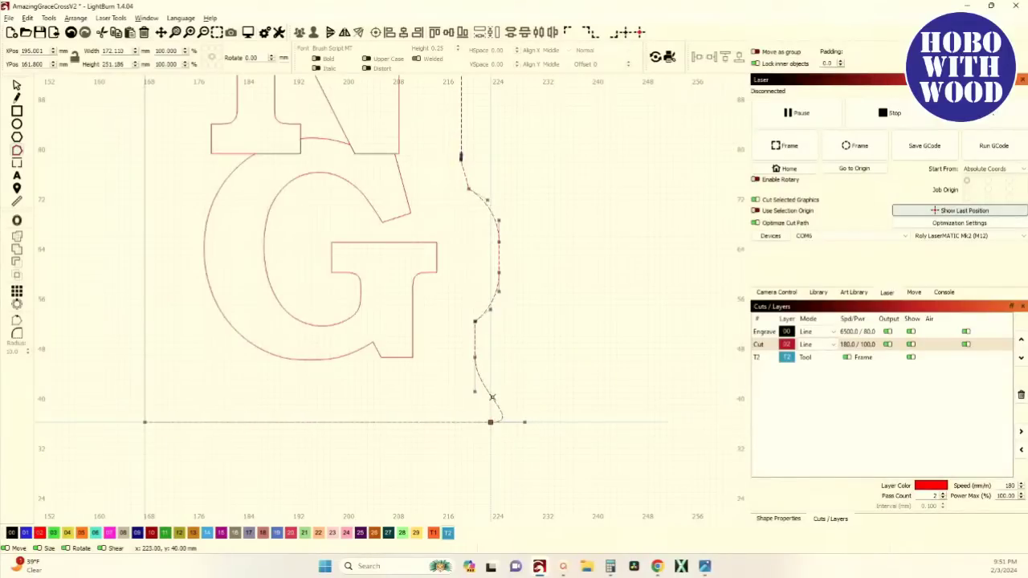
pyautogui.press('l')
# Delete the bulging nodes along the lower arm's right side beside the G, N and I
pyautogui.scroll(-2, 481, 269)
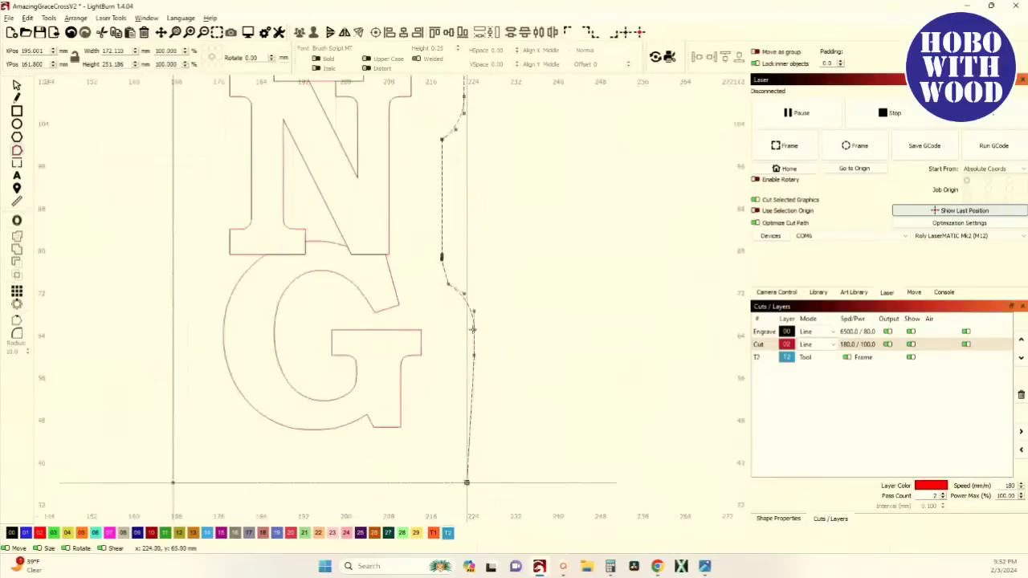
pyautogui.scroll(-3, 482, 386)
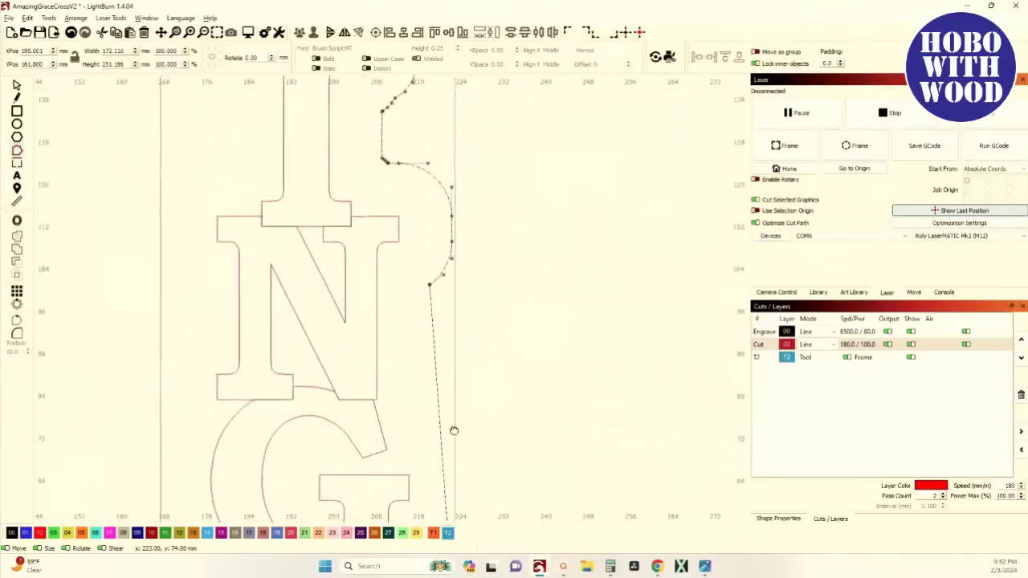
pyautogui.moveTo(384, 190); pyautogui.dragTo(533, 359)
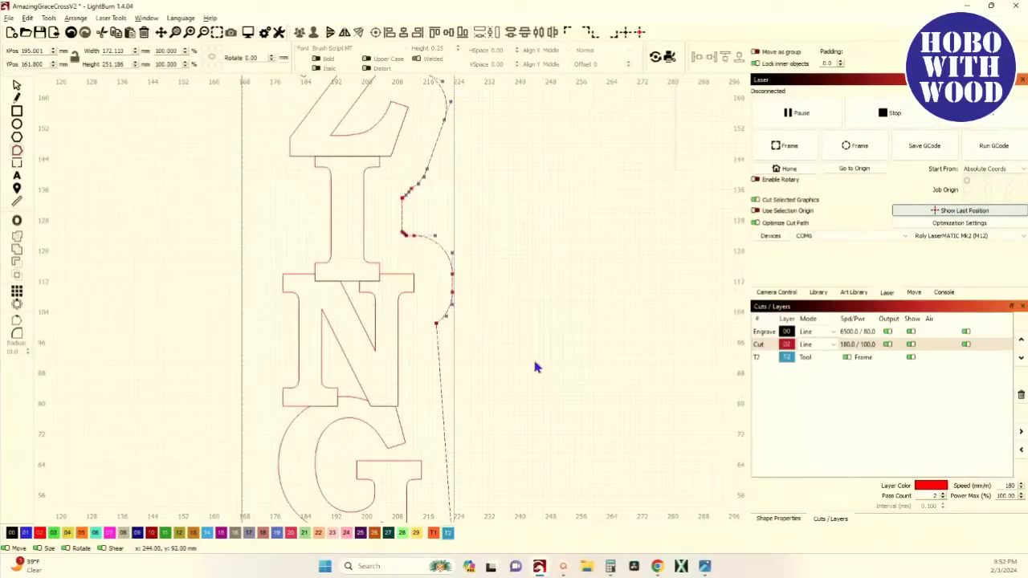
pyautogui.press('Delete')
pyautogui.scroll(-3, 488, 282)
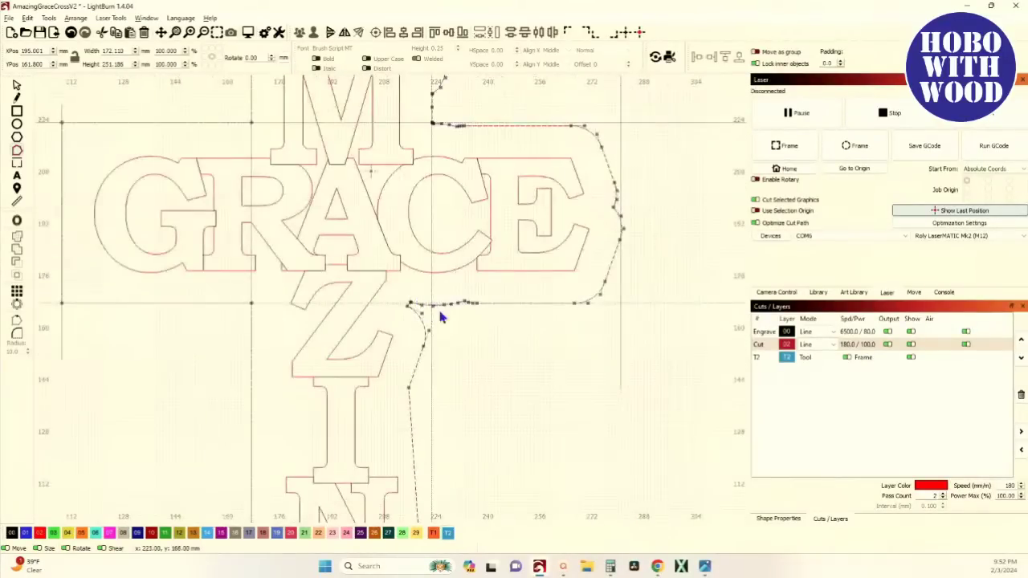
# Move the outline node right of the Z to the inner guide intersection under the crossbar and delete the stray nodes left of it
pyautogui.scroll(6, 420, 300)
pyautogui.moveTo(342, 326); pyautogui.dragTo(434, 316)
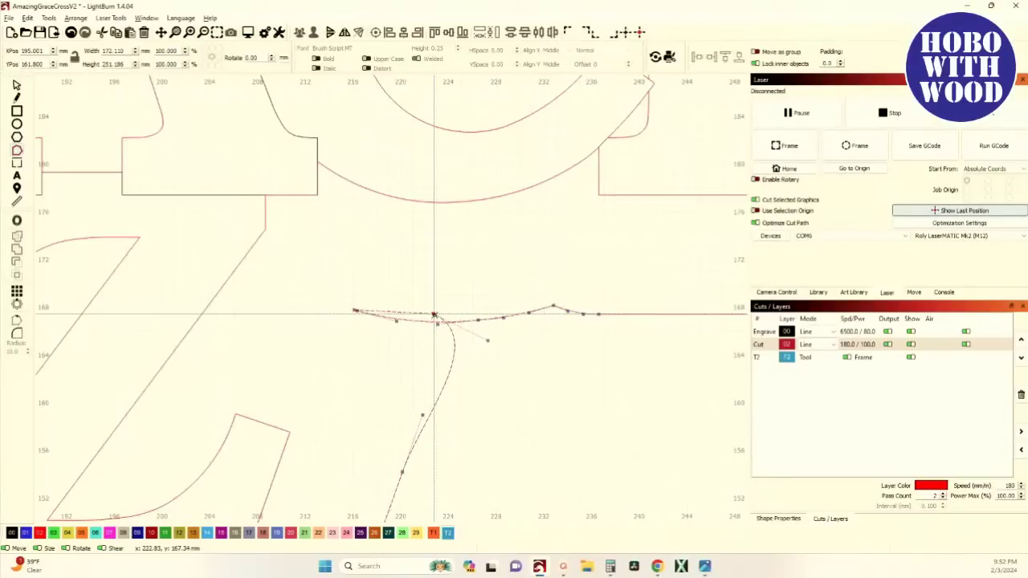
pyautogui.scroll(2, 429, 340)
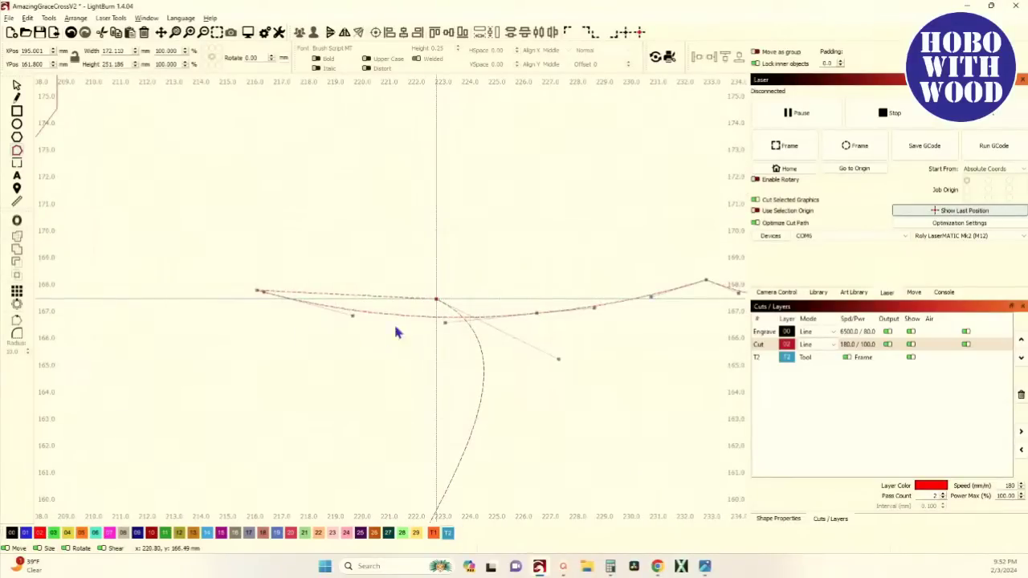
pyautogui.moveTo(181, 249); pyautogui.dragTo(408, 359)
pyautogui.press('Delete')
pyautogui.scroll(-2, 408, 367)
pyautogui.scroll(-1, 353, 233)
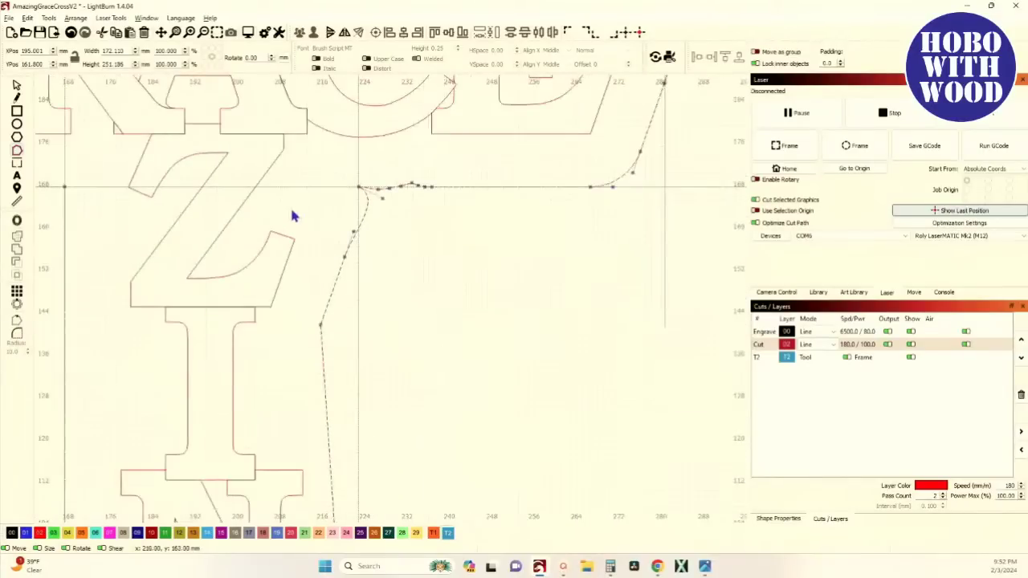
# Clear the surplus nodes beside the Z and under the crossbar's right half, squaring the crossbar's lower-right corner at its guide intersection
pyautogui.press('Escape')
pyautogui.press('Delete')
pyautogui.moveTo(368, 172); pyautogui.dragTo(485, 252)
pyautogui.scroll(2, 458, 233)
pyautogui.scroll(-2, 473, 236)
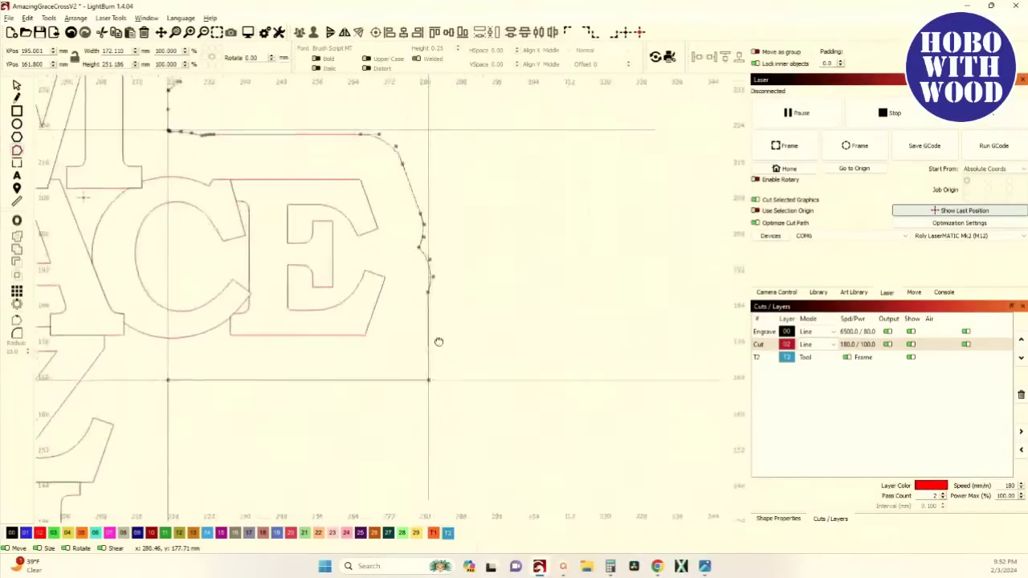
# Clear the nodes along the crossbar's right end, pull the upper node to the upper-right guide intersection and straighten its curve
pyautogui.scroll(4, 466, 181)
pyautogui.hscroll(2, 356, 320)
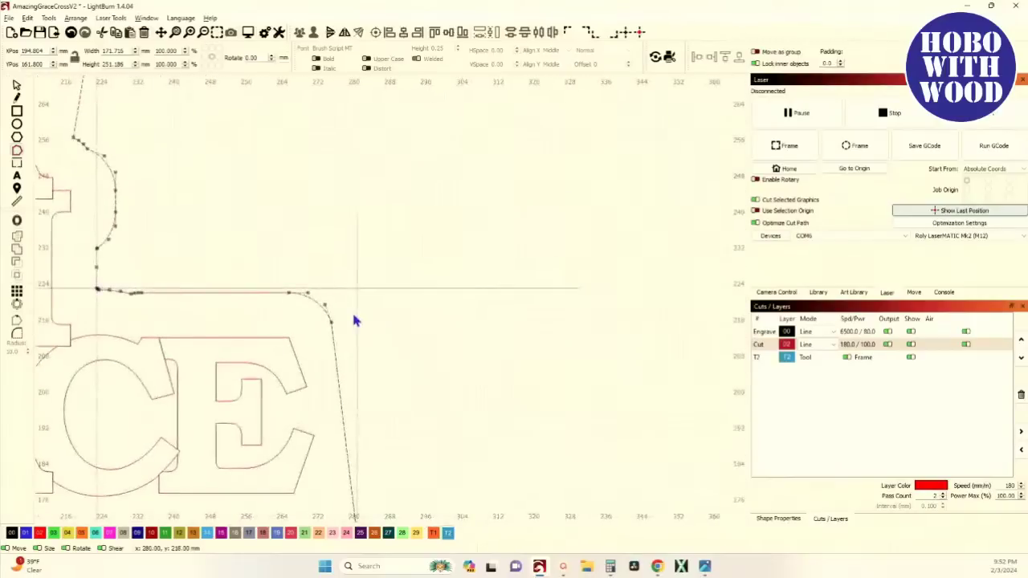
pyautogui.moveTo(329, 321); pyautogui.dragTo(357, 287)
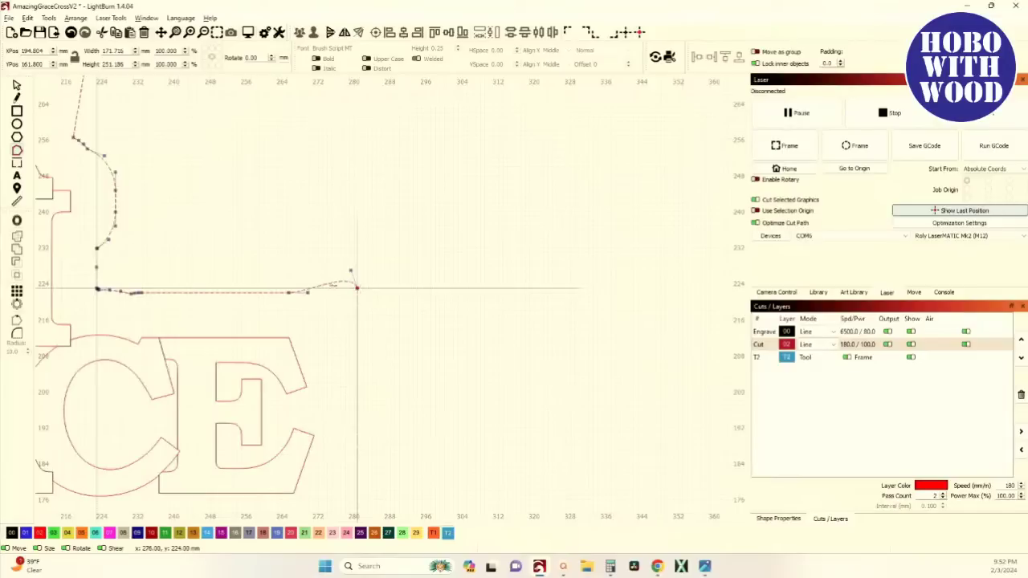
pyautogui.press('l')
pyautogui.scroll(4, 322, 315)
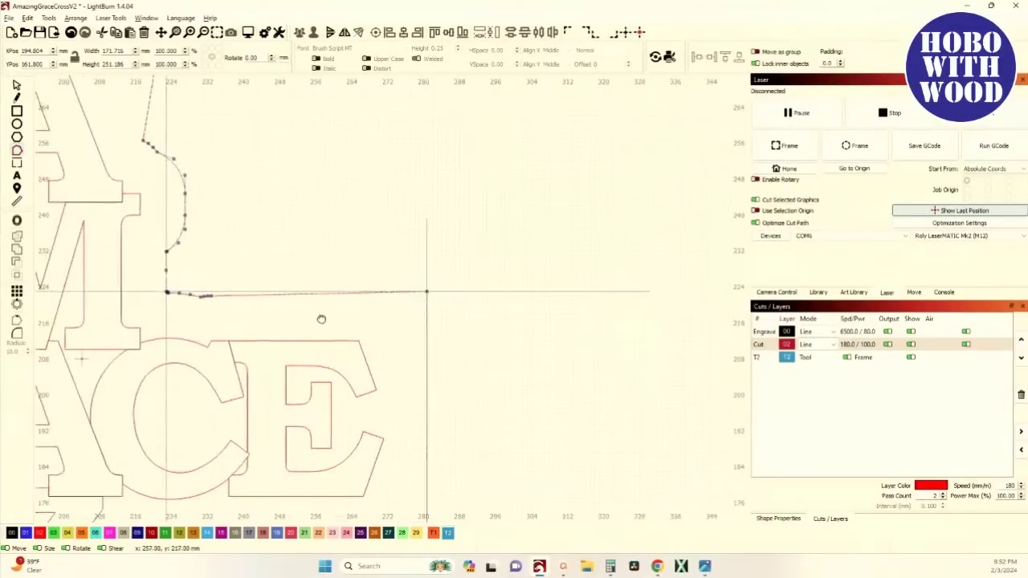
# Clear the surplus nodes beside the M and along the crossbar's upper-right edge, squaring the inner corner at its guide intersection
pyautogui.scroll(4, 173, 282)
pyautogui.moveTo(134, 287); pyautogui.dragTo(615, 345)
pyautogui.press('Delete')
pyautogui.scroll(-10, 544, 334)
pyautogui.hotkey('ctrl', 'z')
pyautogui.hotkey('ctrl', 'z')
pyautogui.hotkey('ctrl', 'z')
pyautogui.scroll(-3, 261, 290)
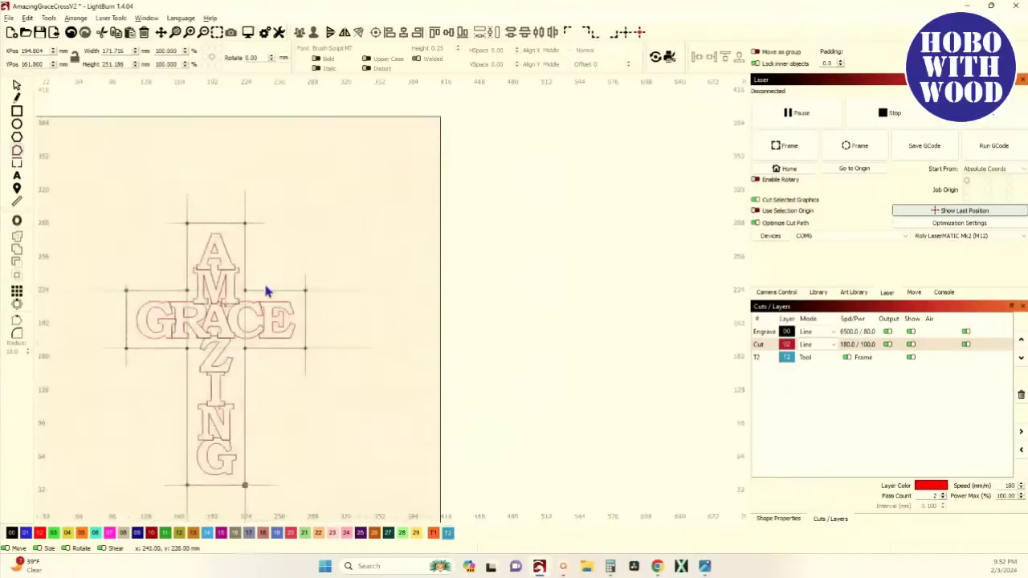
# Hide the T2 layer that holds the guide lines
pyautogui.click(912, 358)
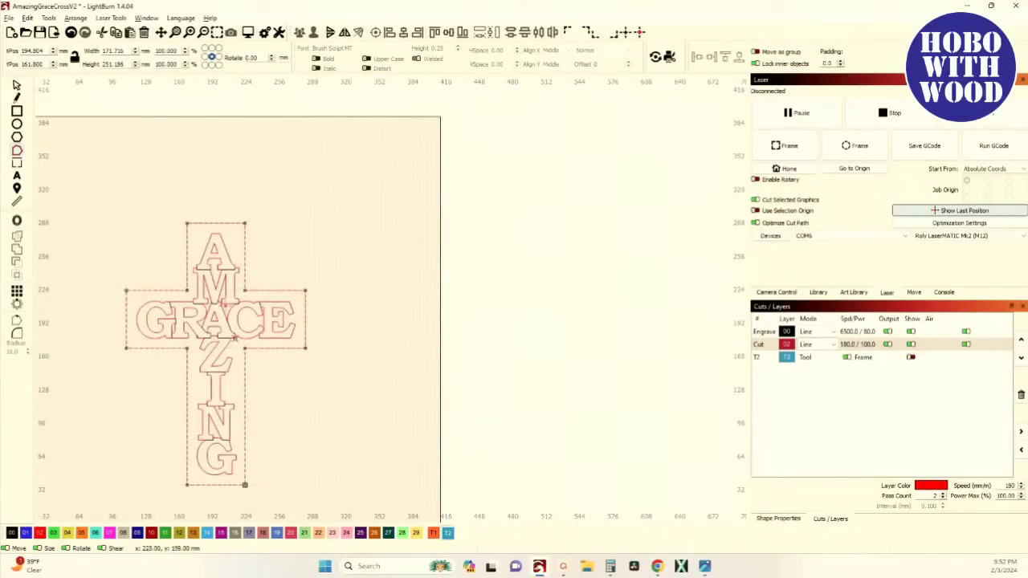
pyautogui.scroll(3, 195, 305)
pyautogui.scroll(-1, 225, 282)
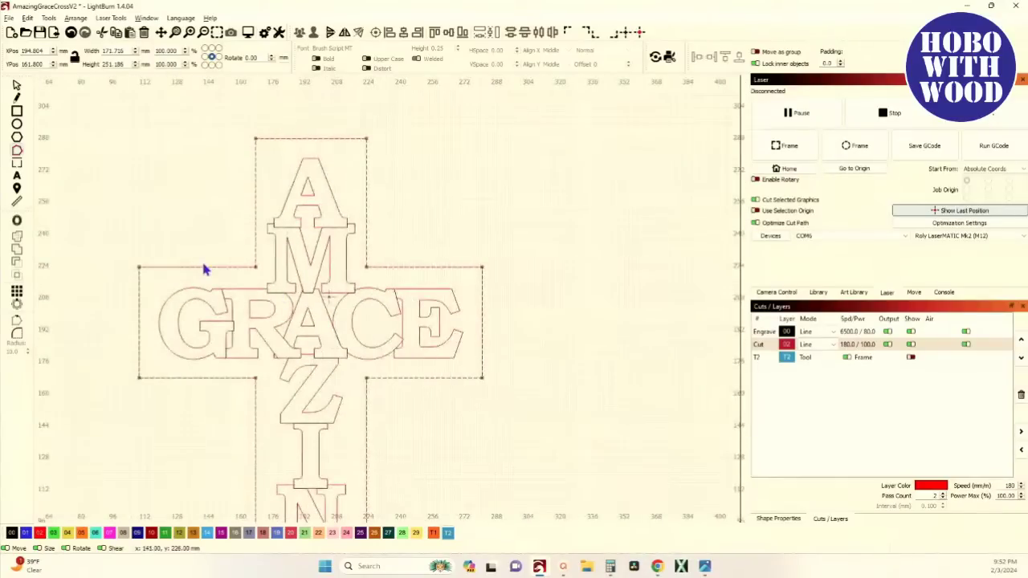
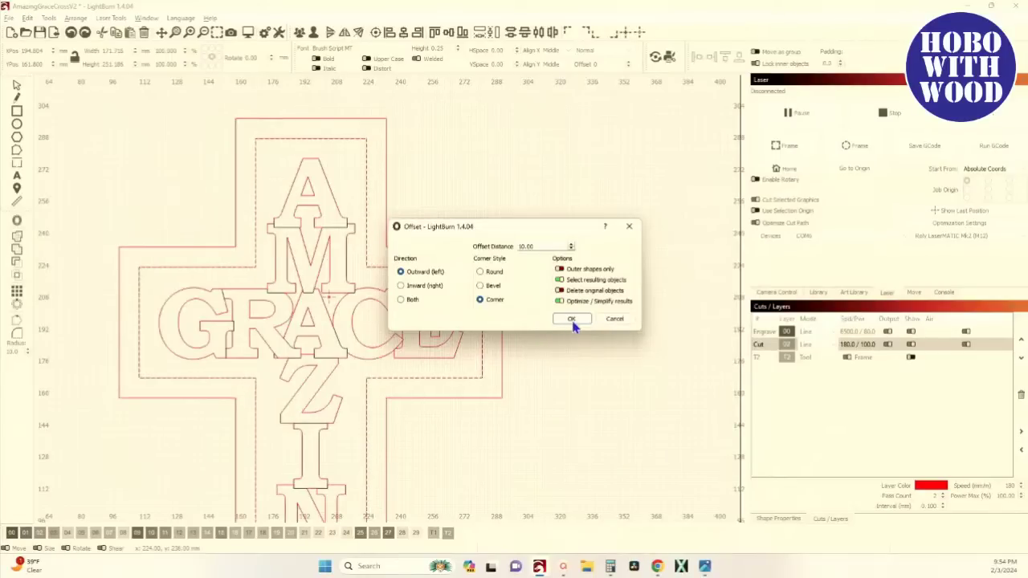
# Offset the squared cross outline 10 mm outward with the Corner style, keeping the original
pyautogui.click(571, 319)
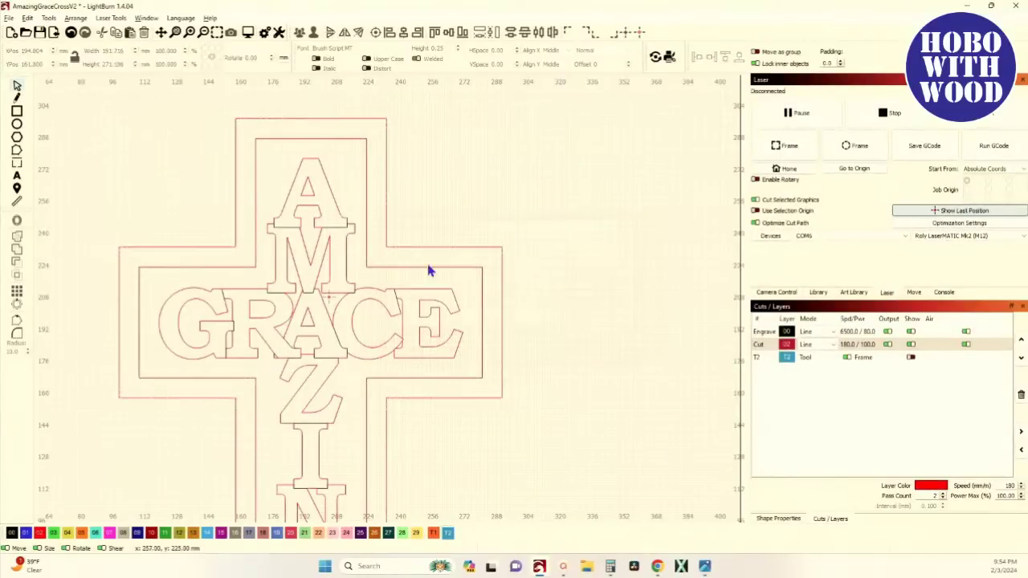
pyautogui.scroll(-2, 447, 270)
pyautogui.moveTo(421, 285); pyautogui.dragTo(394, 257)
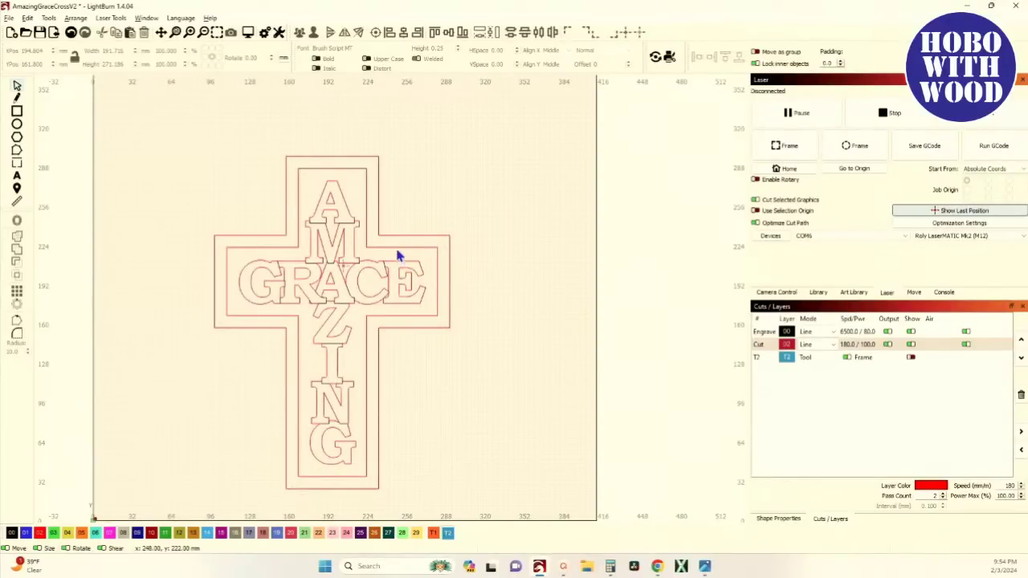
# Move the inner cross outline to the T2 tool layer and show that layer
pyautogui.click(298, 172)
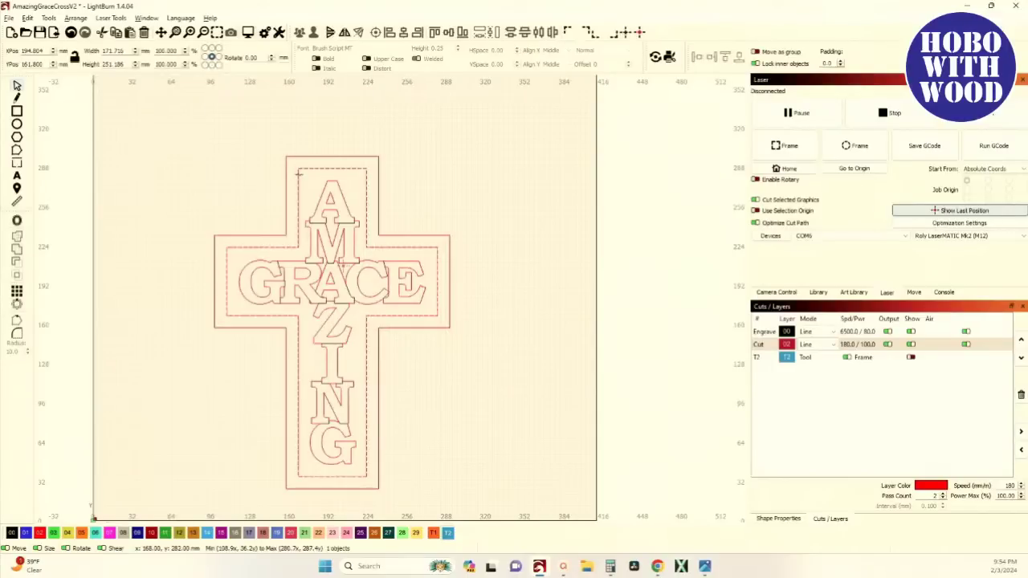
pyautogui.click(448, 533)
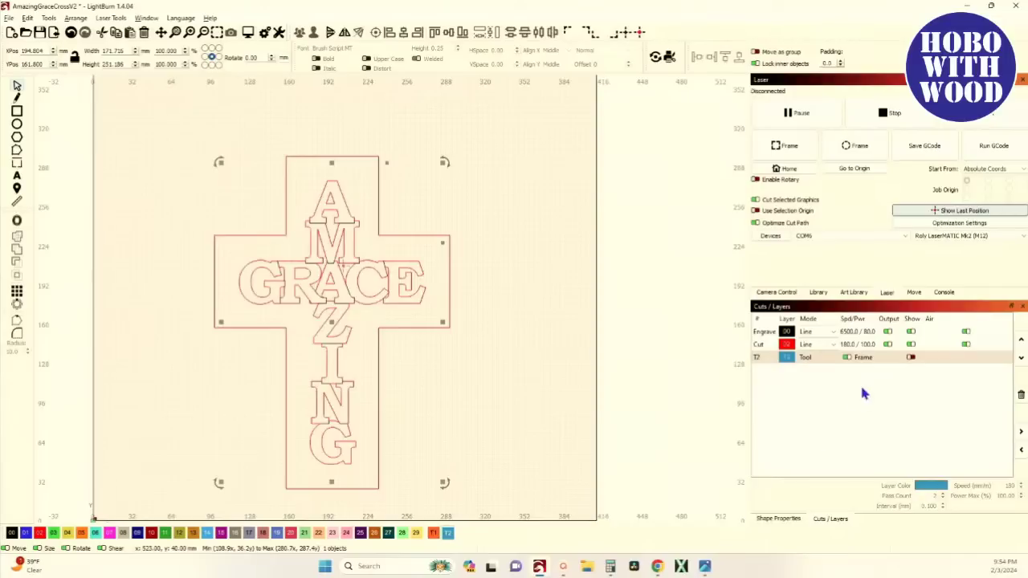
pyautogui.click(911, 356)
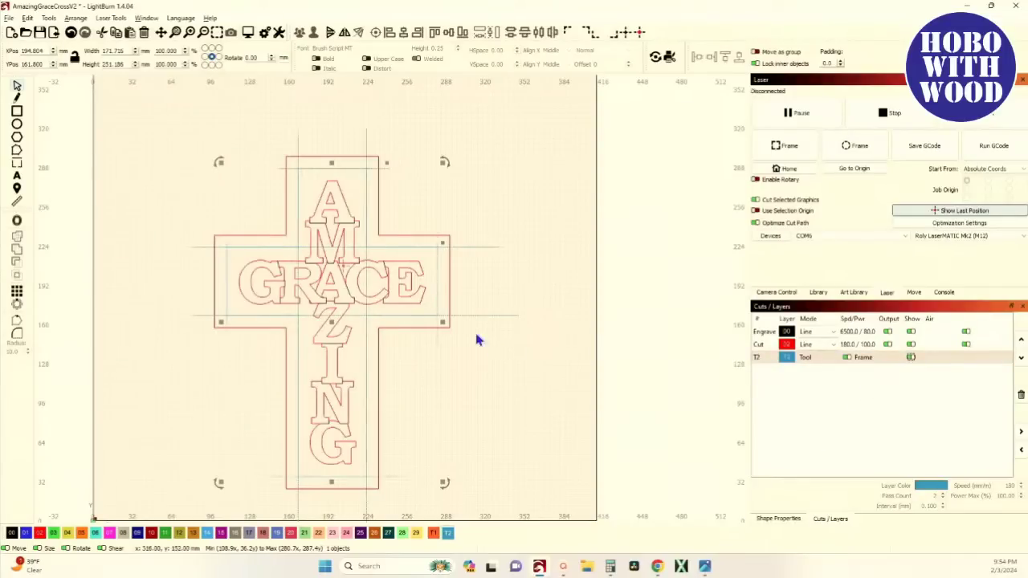
# Delete the guide lines along the crossbar's upper, lower and right edges and along the upright's right side
pyautogui.scroll(3, 485, 334)
pyautogui.moveTo(530, 337); pyautogui.dragTo(447, 150)
pyautogui.click(448, 150)
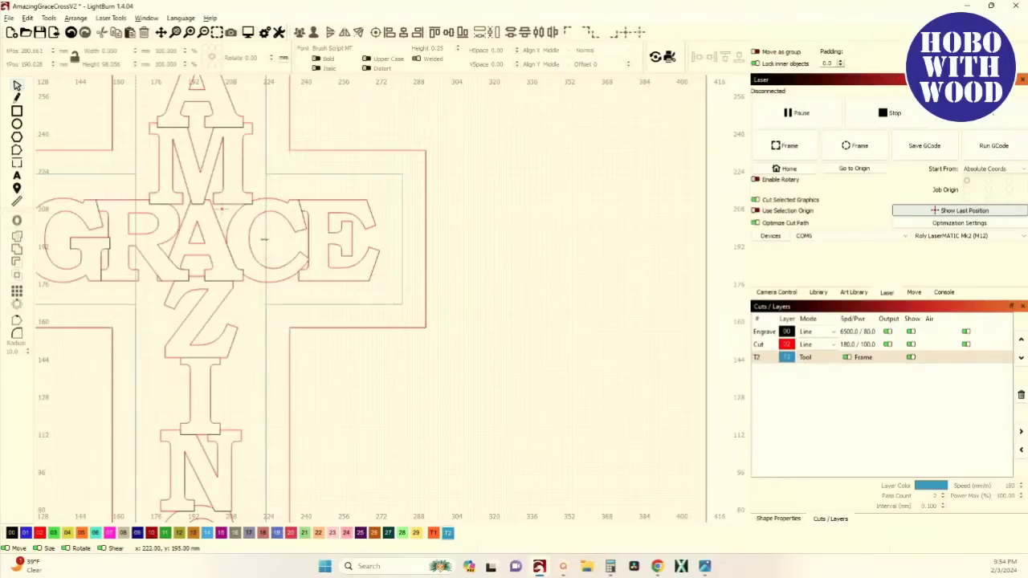
pyautogui.scroll(-4, 268, 247)
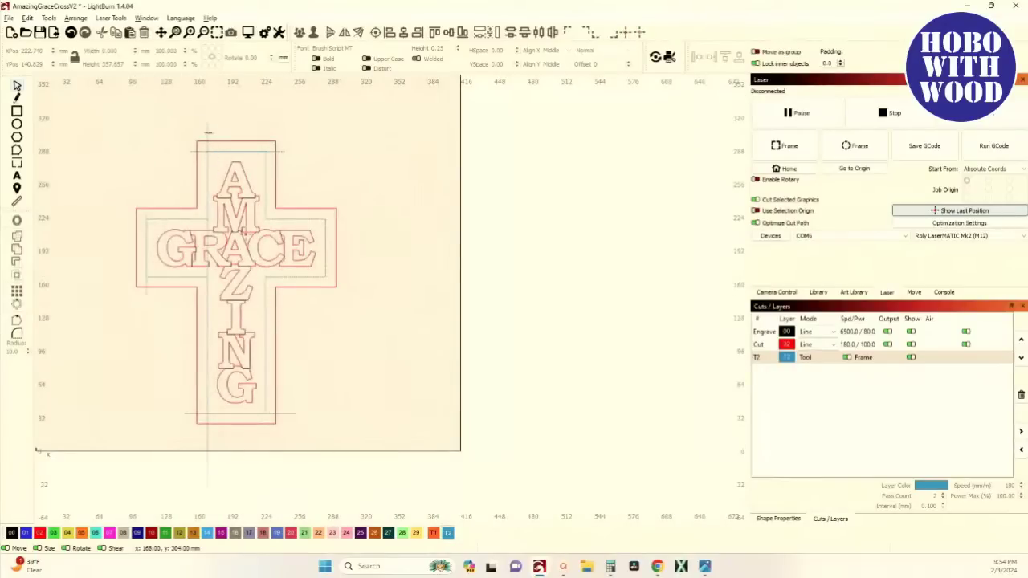
pyautogui.click(196, 149)
pyautogui.press('Delete')
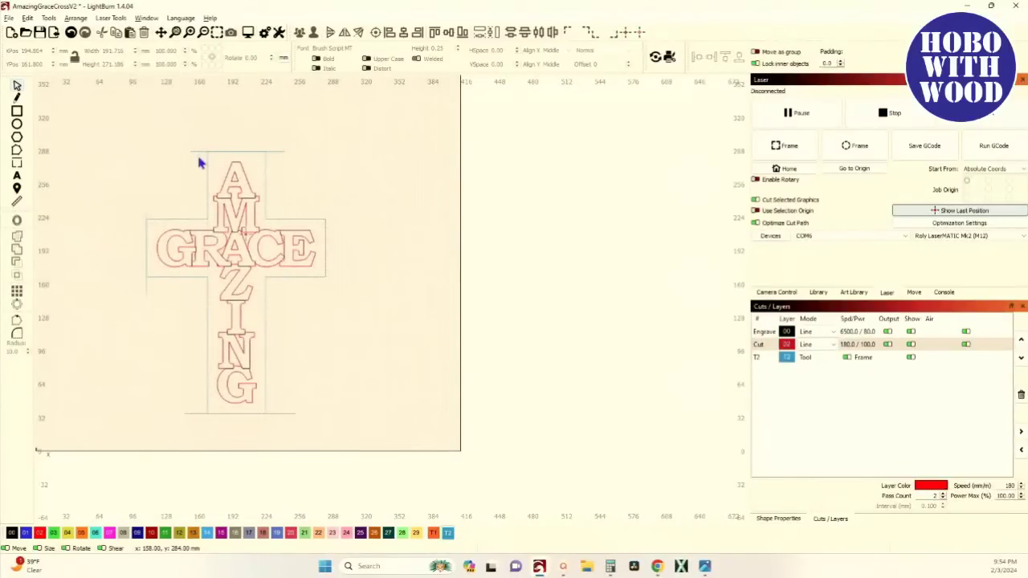
pyautogui.click(70, 32)
# Delete the remaining guide lines at the cross's top, the crossbar's left end and the foot of the upright
pyautogui.scroll(3, 161, 154)
pyautogui.click(148, 151)
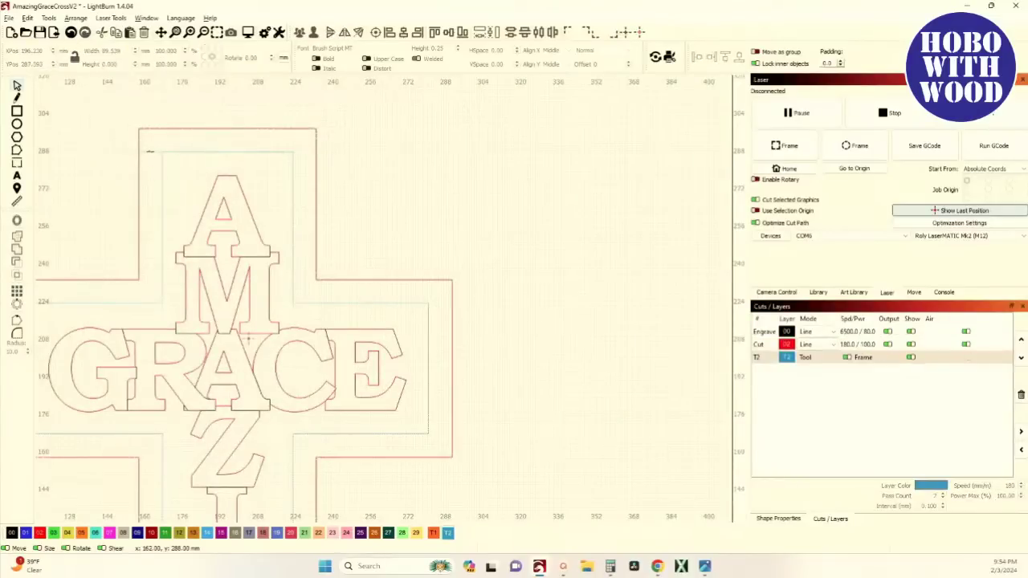
pyautogui.scroll(-3, 153, 233)
pyautogui.scroll(4, 187, 402)
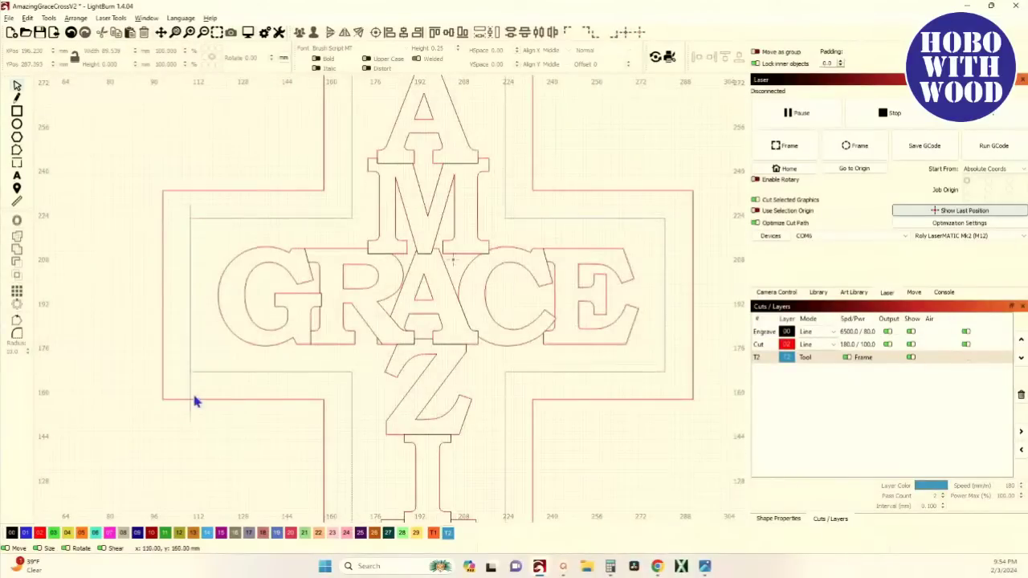
pyautogui.scroll(-4, 190, 389)
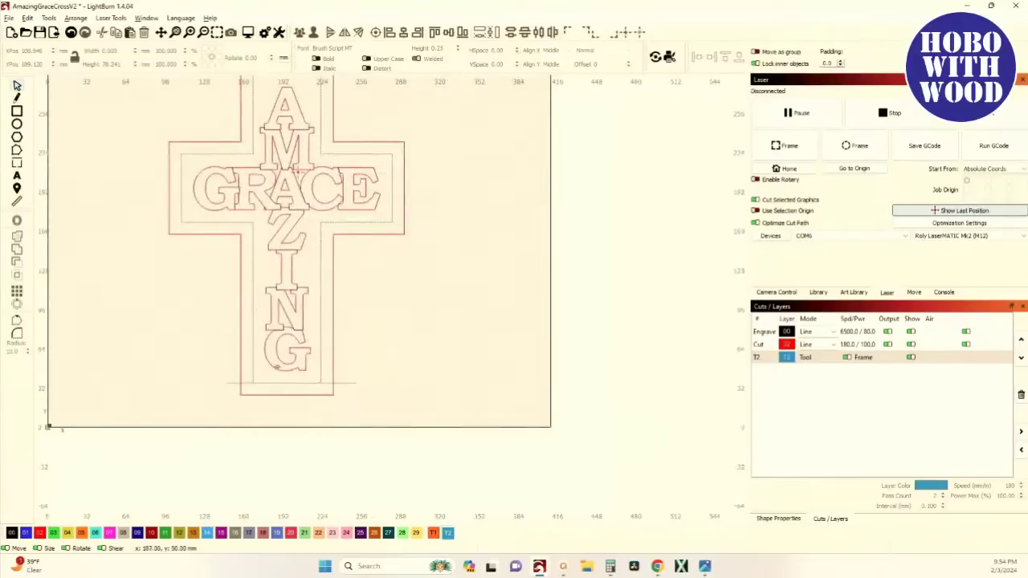
pyautogui.scroll(2, 347, 383)
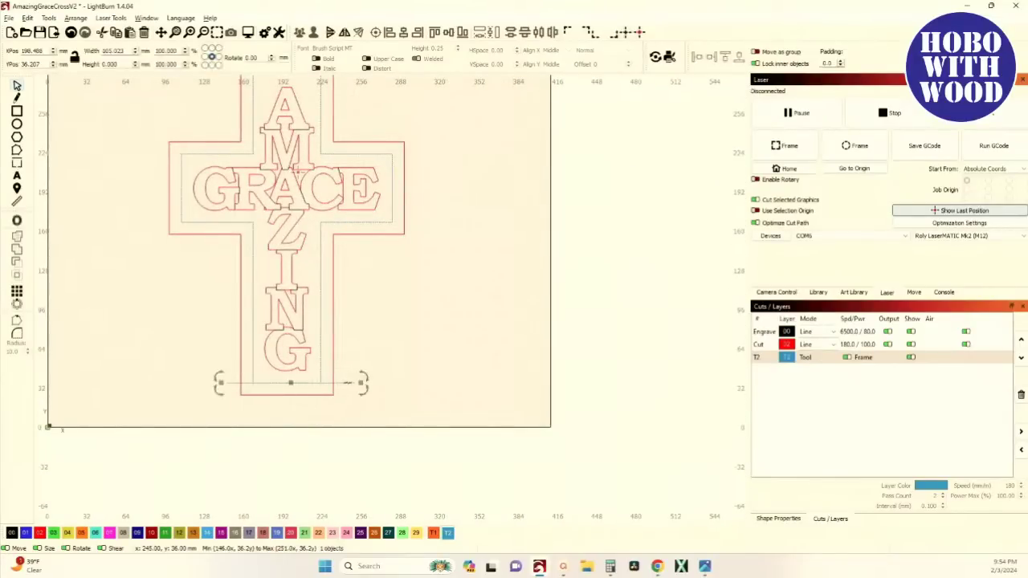
pyautogui.scroll(-4, 349, 390)
pyautogui.scroll(4, 304, 325)
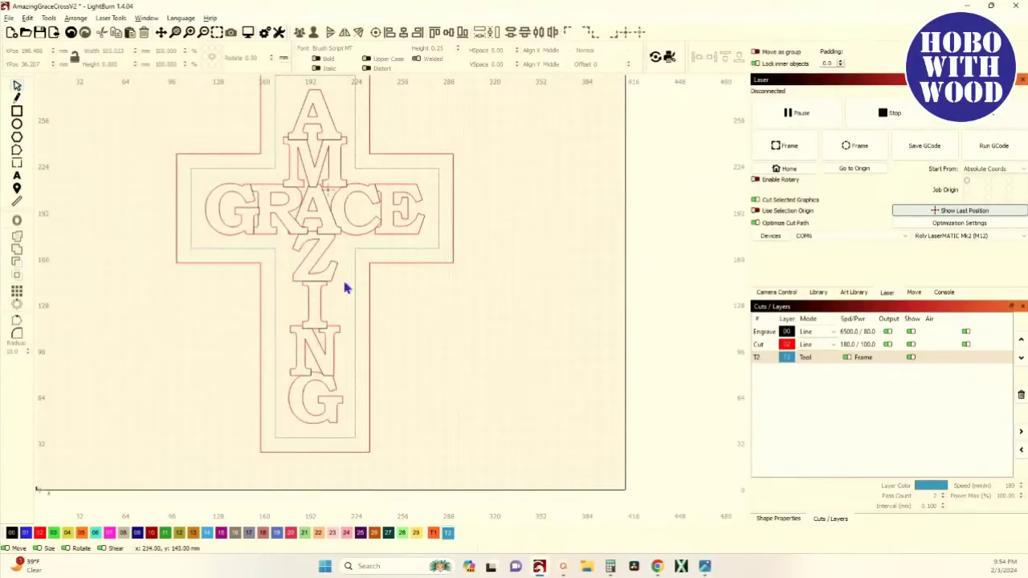
pyautogui.scroll(4, 354, 286)
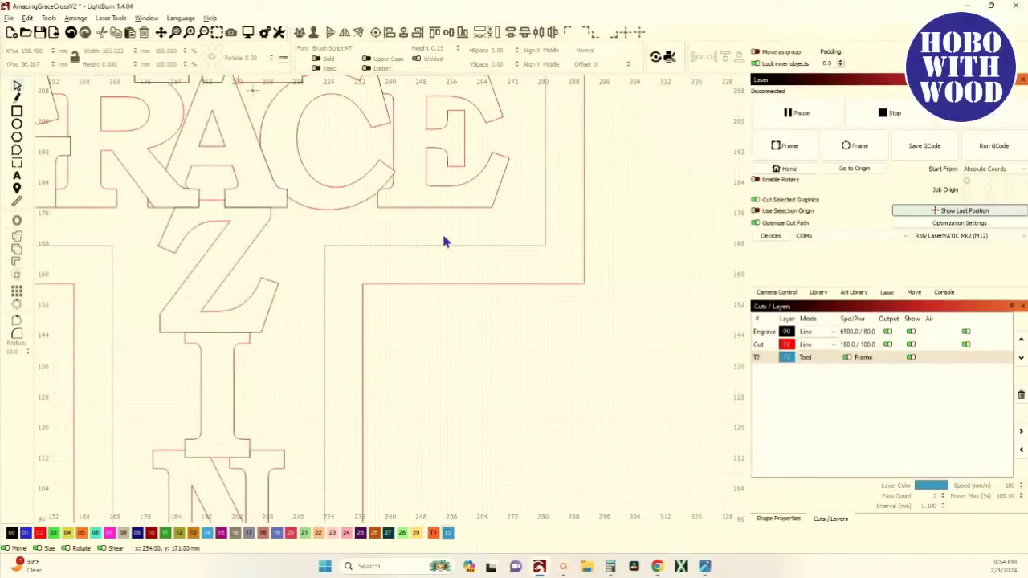
# Switch the inner cross outline to the Cut layer and back to T2
pyautogui.scroll(-2, 492, 308)
pyautogui.scroll(2, 479, 187)
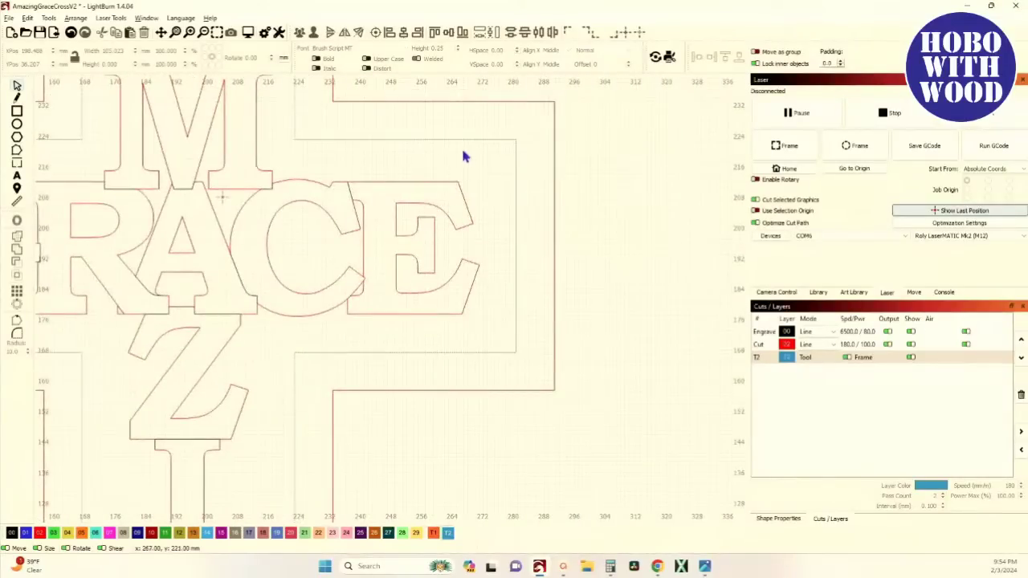
pyautogui.click(405, 139)
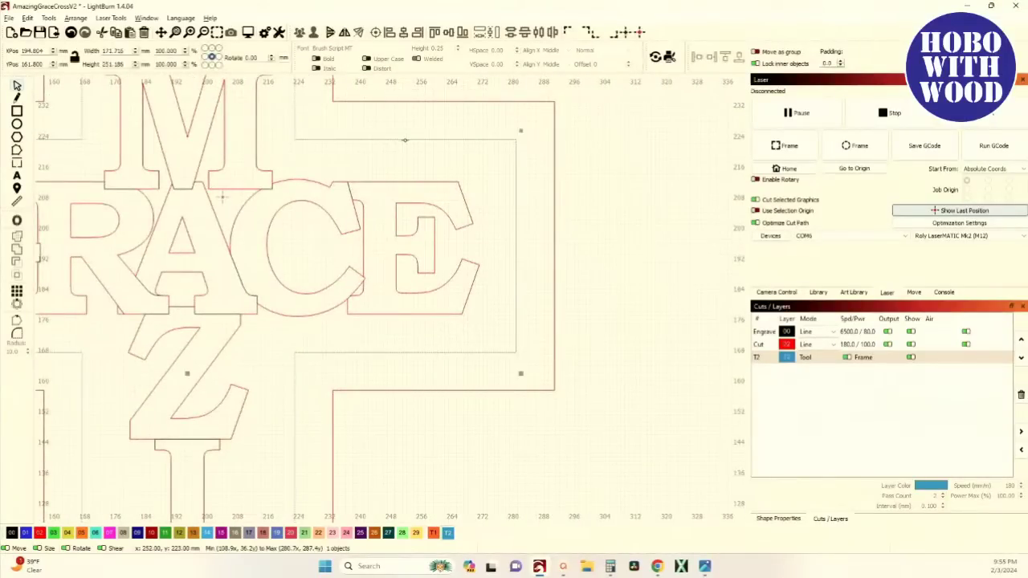
pyautogui.click(43, 535)
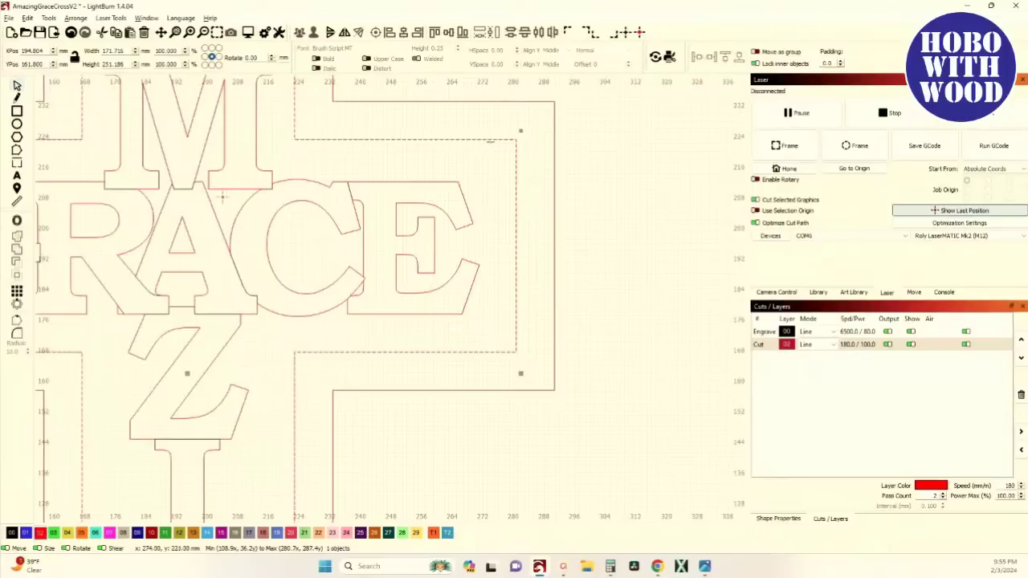
pyautogui.click(447, 533)
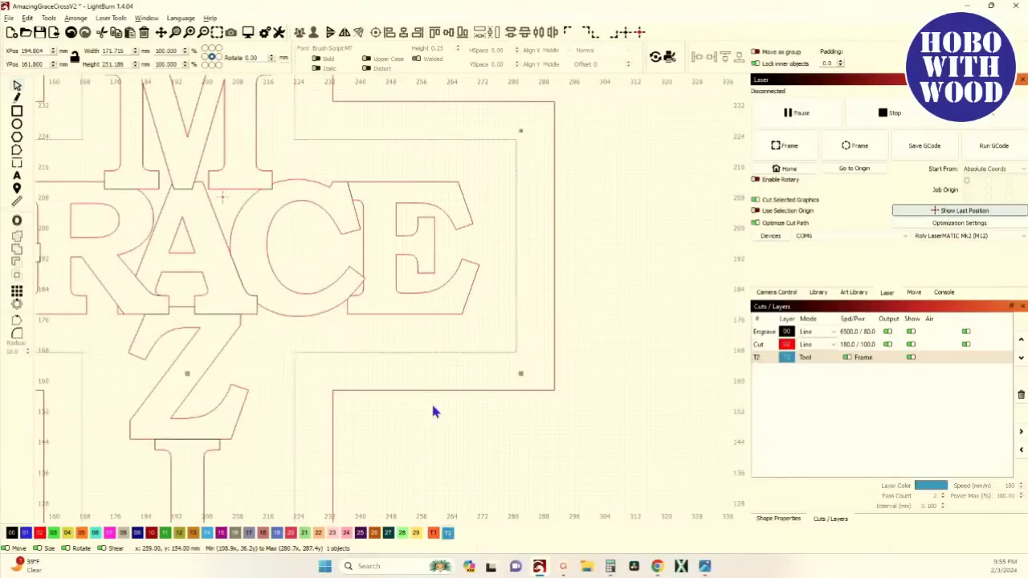
# Offset the outer cross outline another 10 mm outward with the Corner style, keeping the original
pyautogui.click(430, 391)
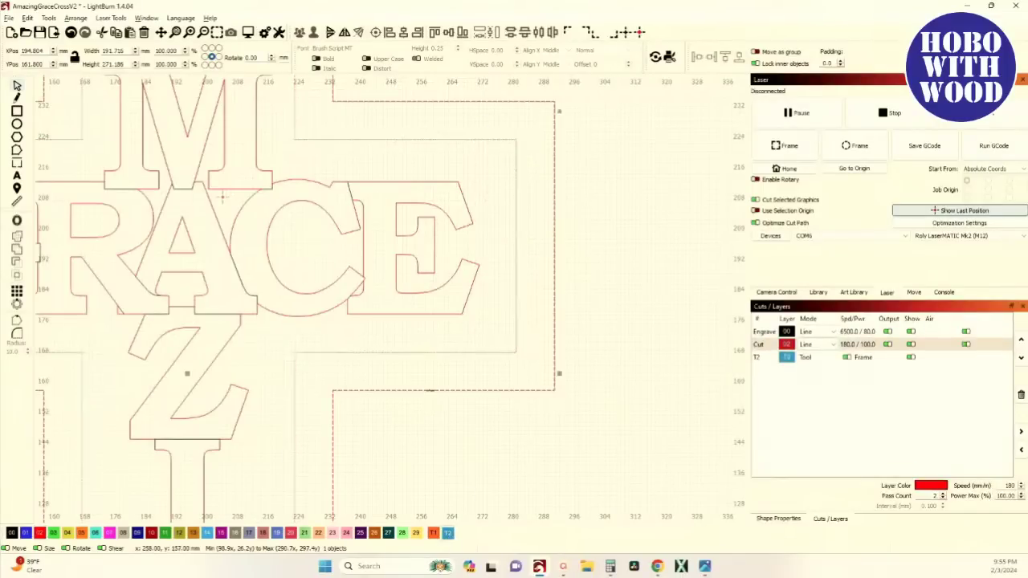
pyautogui.click(17, 220)
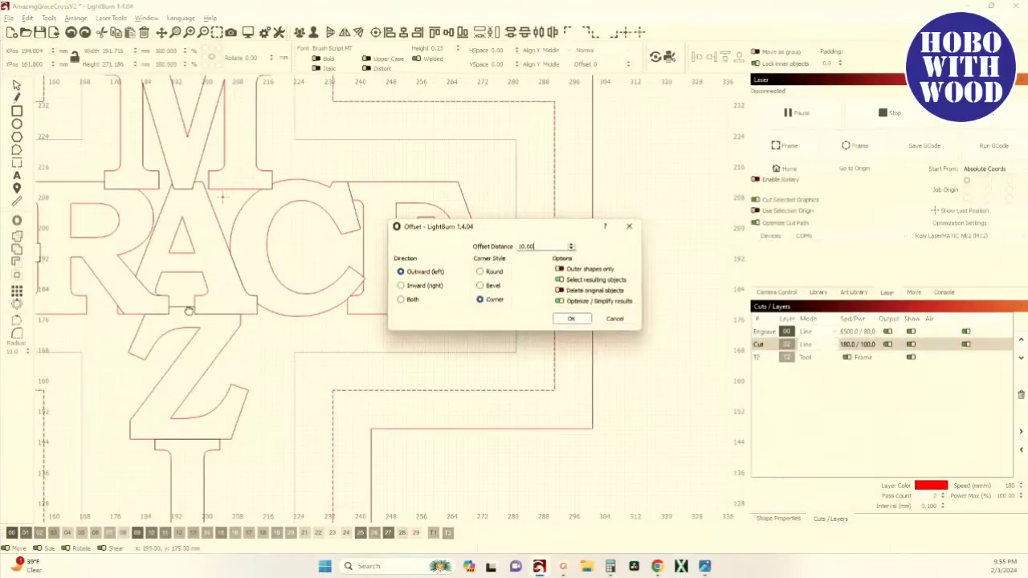
pyautogui.click(580, 322)
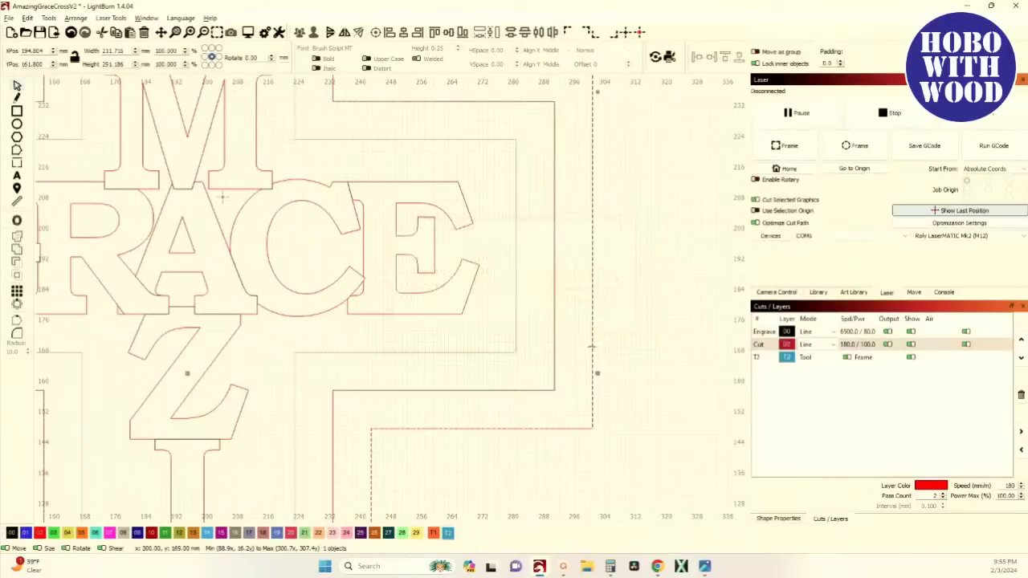
pyautogui.scroll(-5, 580, 325)
pyautogui.scroll(2, 572, 280)
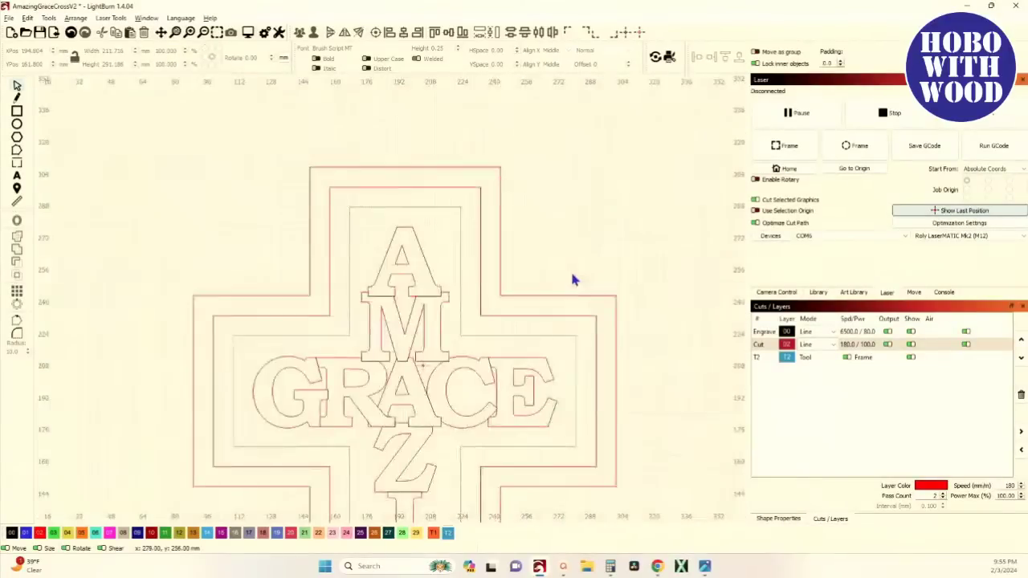
pyautogui.click(598, 324)
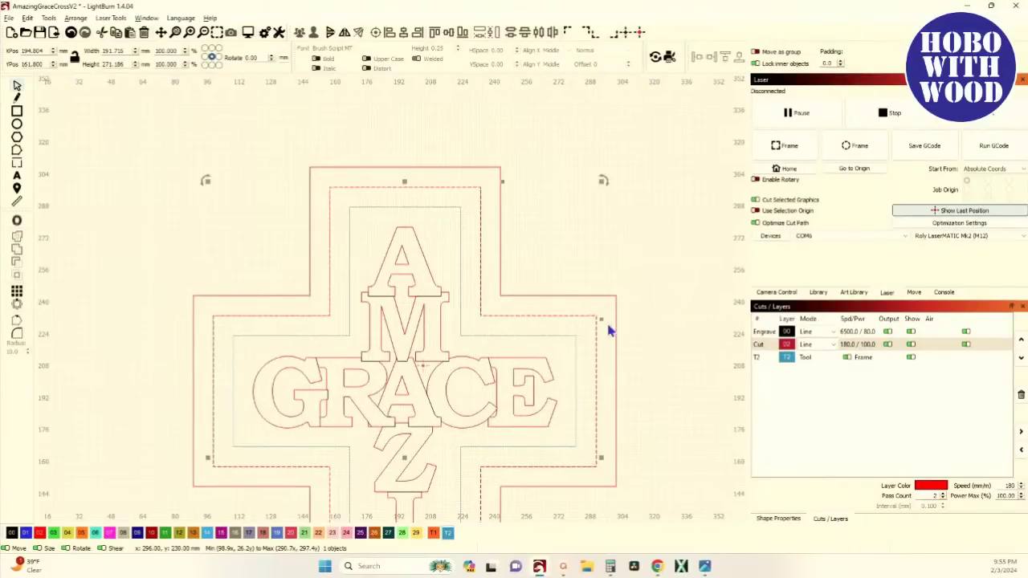
pyautogui.click(616, 305)
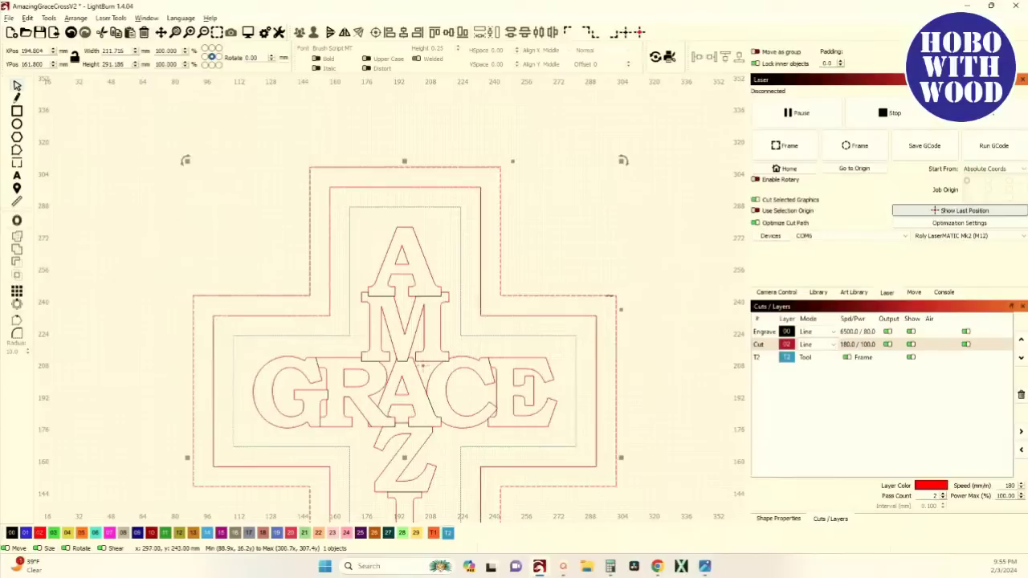
pyautogui.click(640, 350)
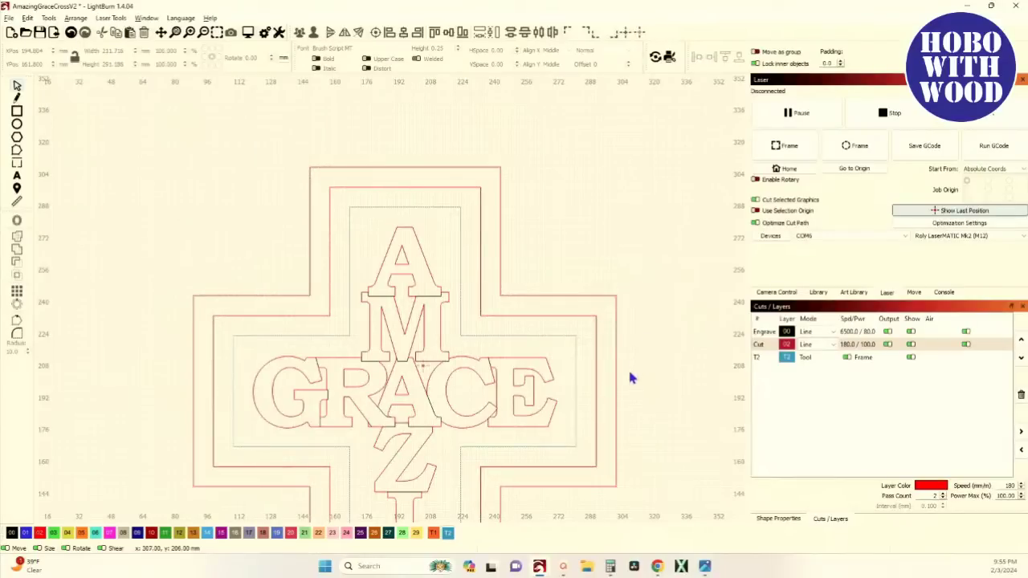
pyautogui.moveTo(597, 361); pyautogui.dragTo(587, 360)
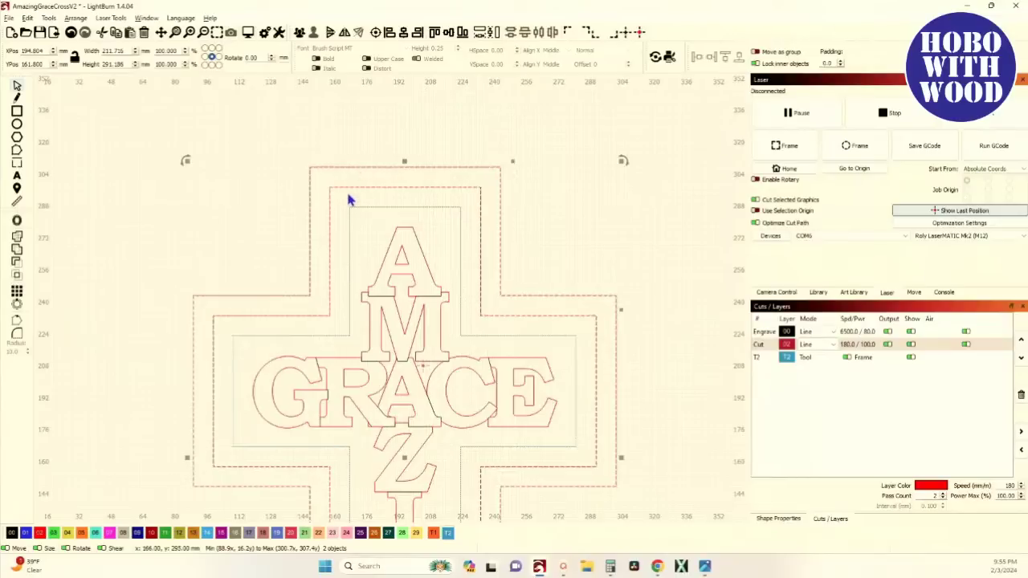
pyautogui.click(386, 182)
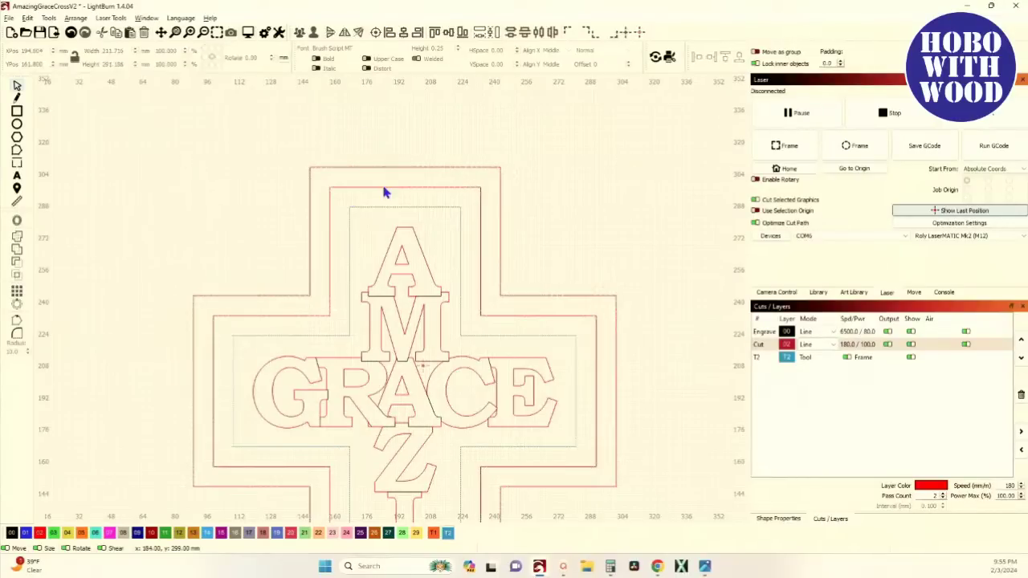
pyautogui.scroll(-2, 388, 183)
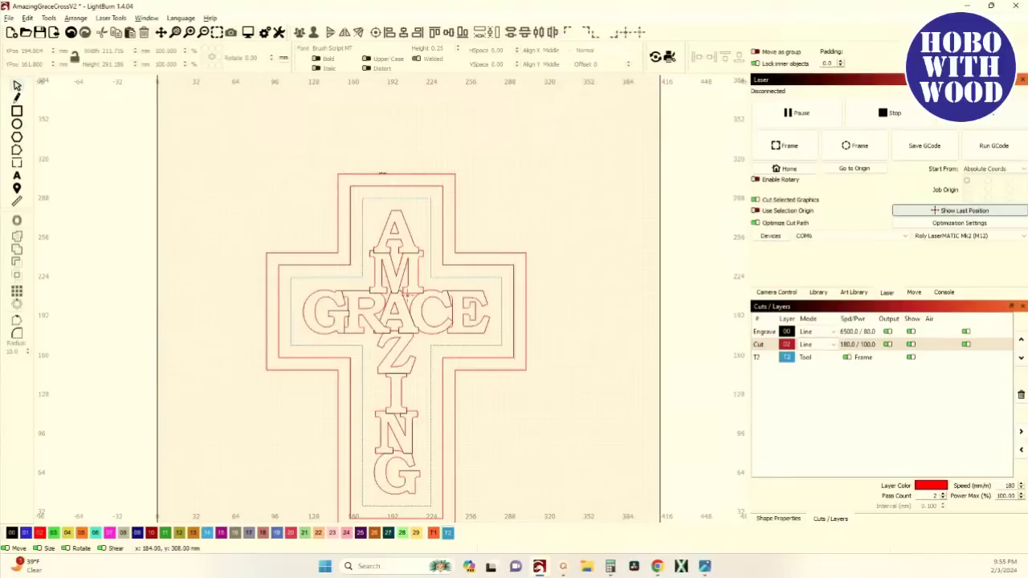
# Duplicate the outermost cross outline and place the copy left of the work area, centred at about X -223, Y 189
pyautogui.click(384, 175)
pyautogui.scroll(-3, 383, 174)
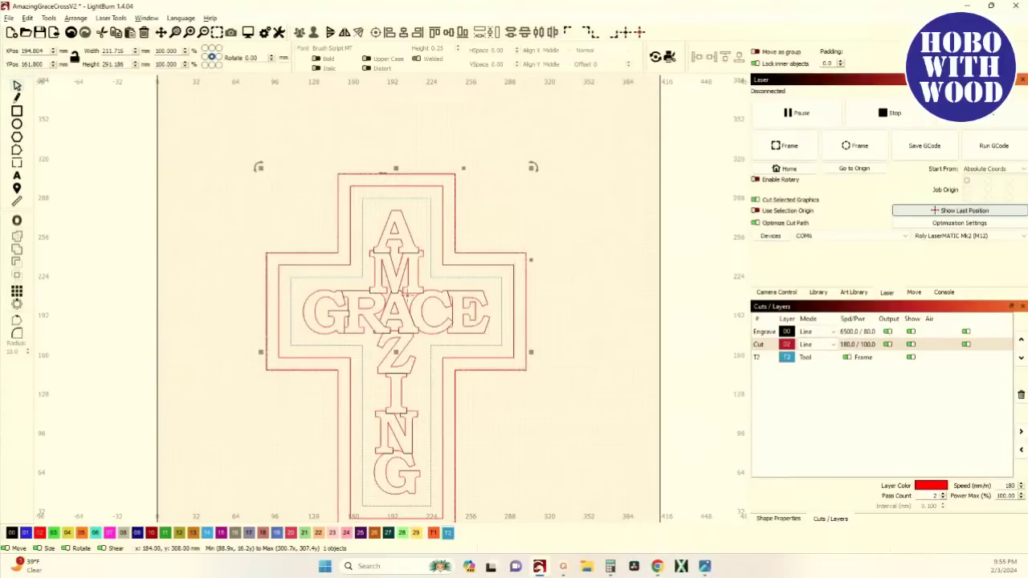
pyautogui.moveTo(389, 266); pyautogui.dragTo(122, 250)
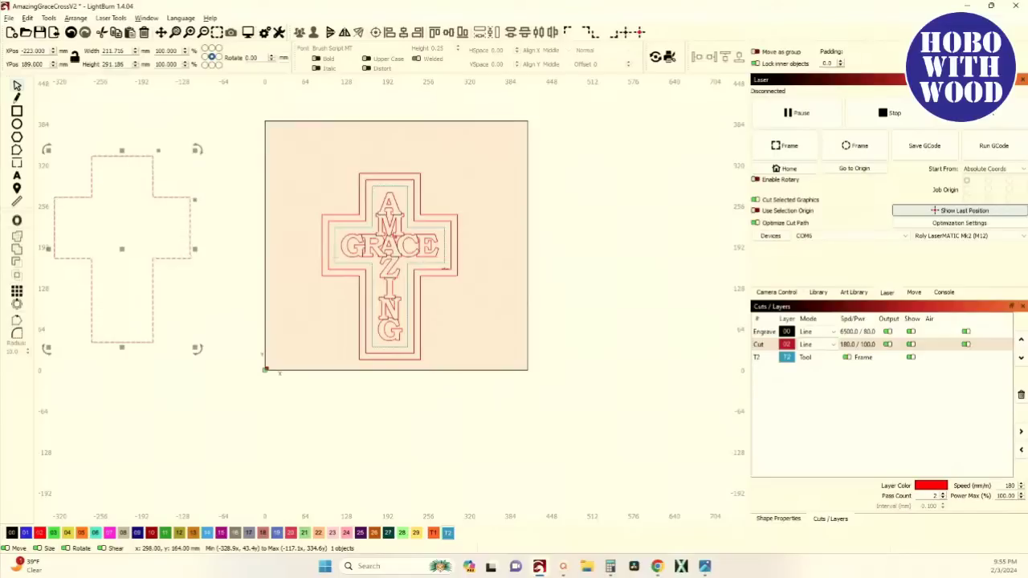
pyautogui.scroll(2, 481, 290)
pyautogui.moveTo(473, 294)
pyautogui.mouseDown()
pyautogui.moveTo(450, 268)
pyautogui.moveTo(458, 294)
pyautogui.mouseUp()
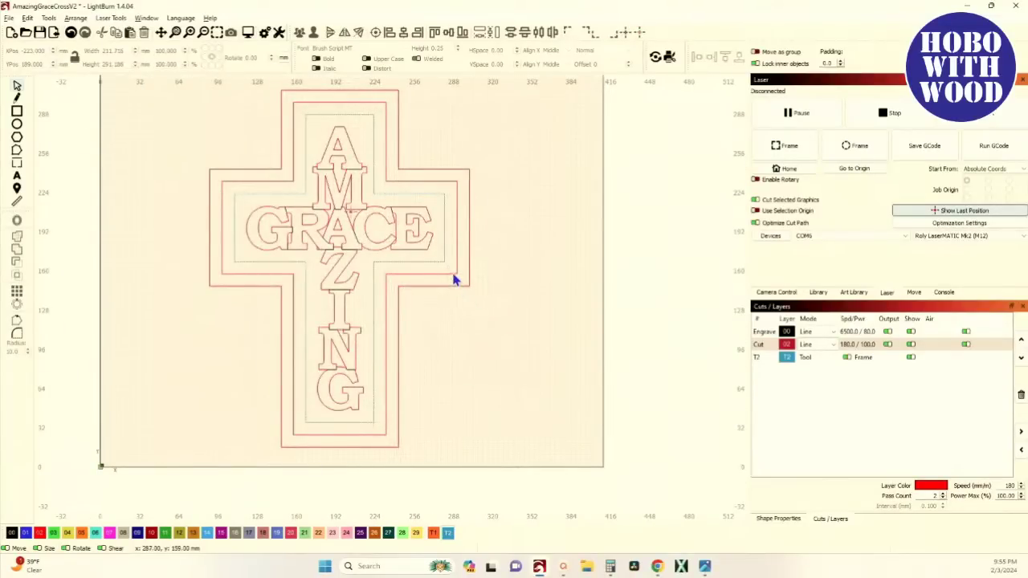
# Group a duplicate of the middle cross outline with the outermost outline and place the frame beyond the separate cross, centred at X -469, Y 187
pyautogui.click(454, 279)
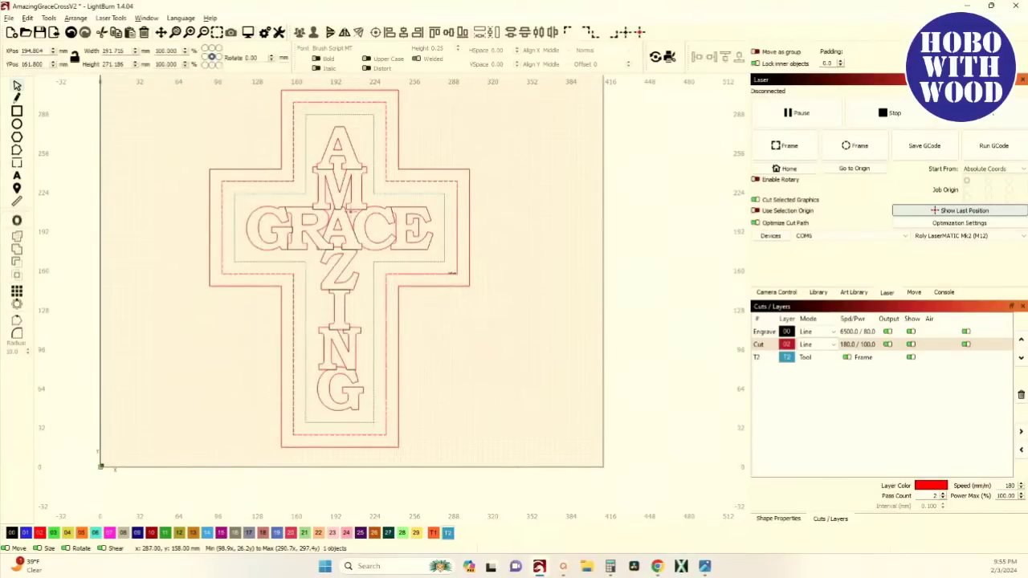
pyautogui.click(459, 285)
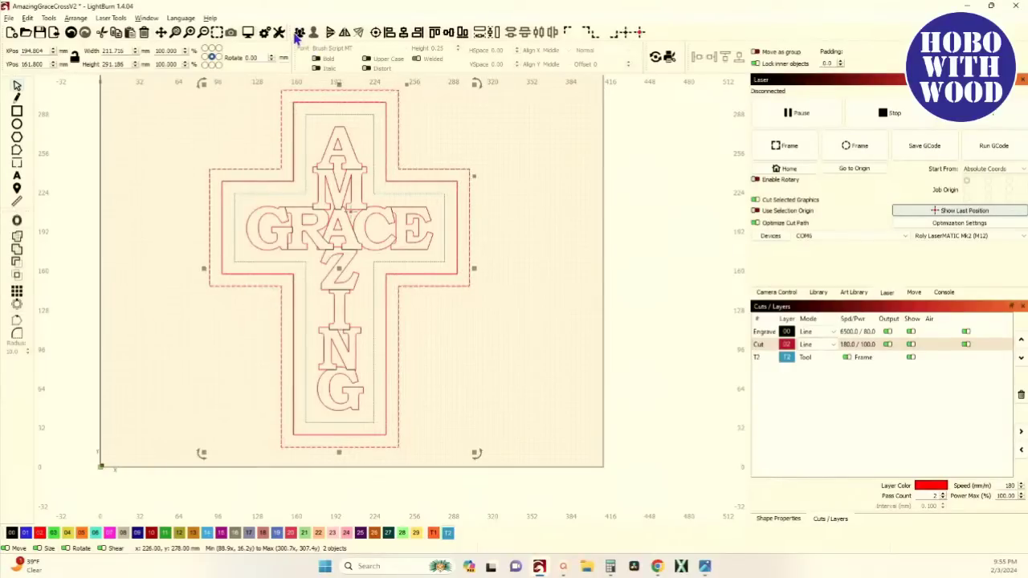
pyautogui.scroll(-5, 293, 160)
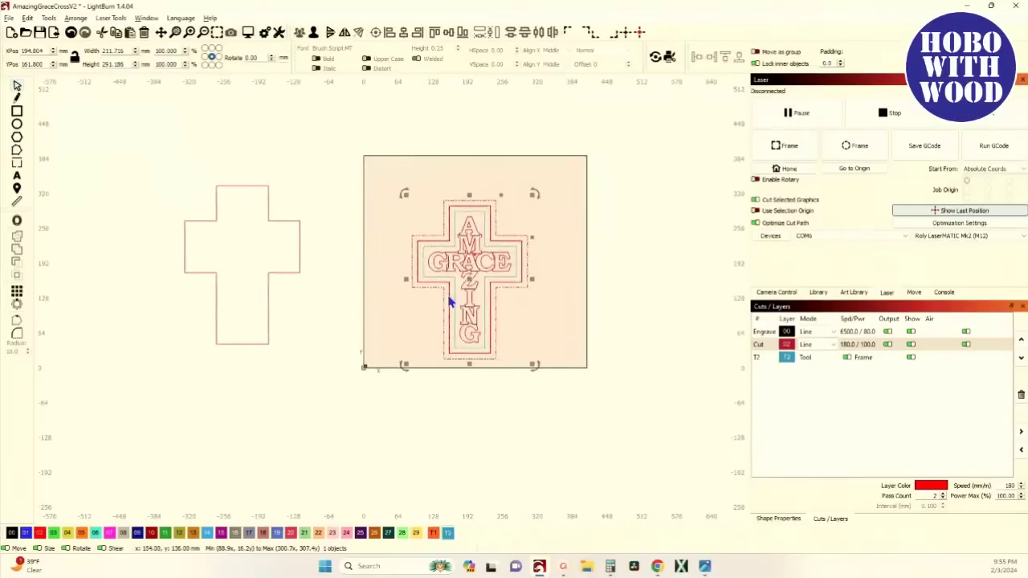
pyautogui.moveTo(469, 278); pyautogui.dragTo(110, 273)
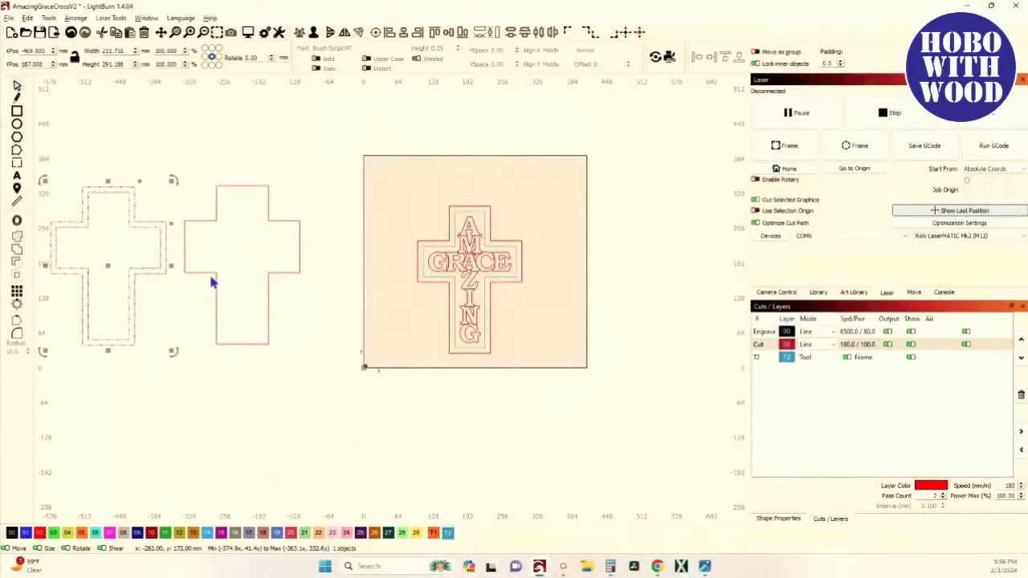
pyautogui.click(211, 282)
pyautogui.click(186, 281)
pyautogui.click(164, 275)
pyautogui.click(171, 318)
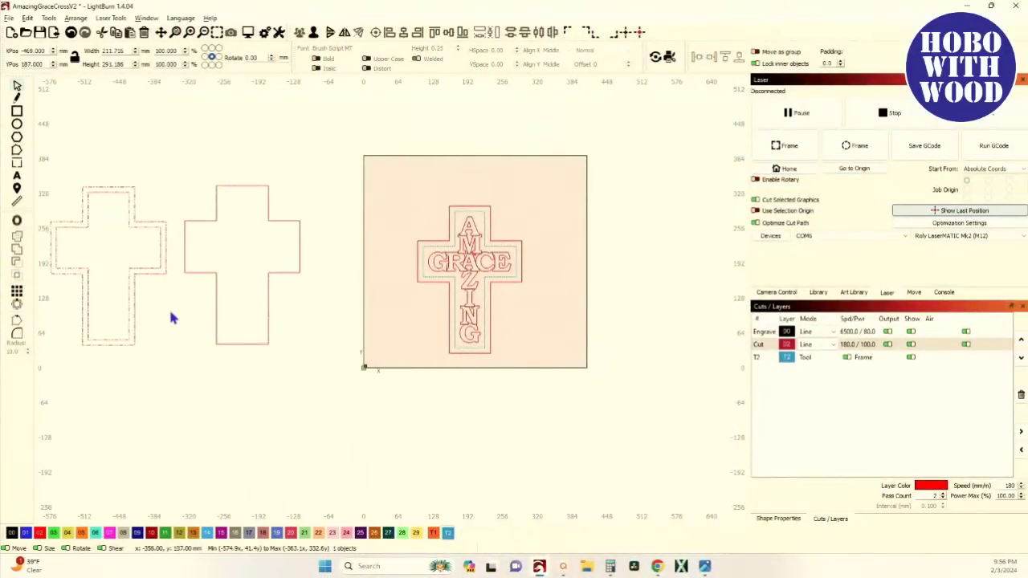
pyautogui.click(171, 318)
# Compare the three cross pieces by selecting the Cut outline around the lettering and the grouped frame
pyautogui.scroll(3, 460, 281)
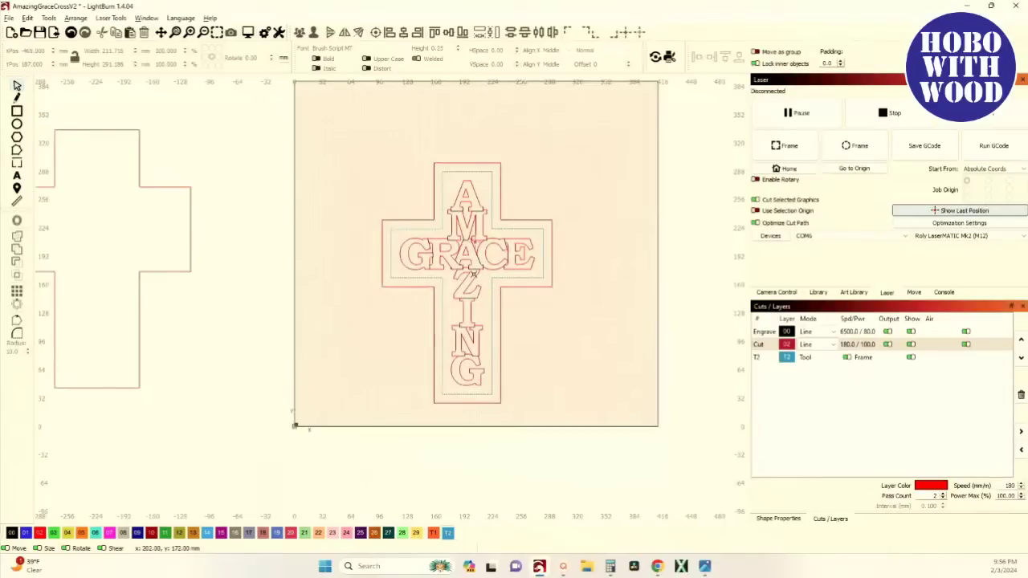
pyautogui.scroll(2, 470, 280)
pyautogui.scroll(2, 471, 265)
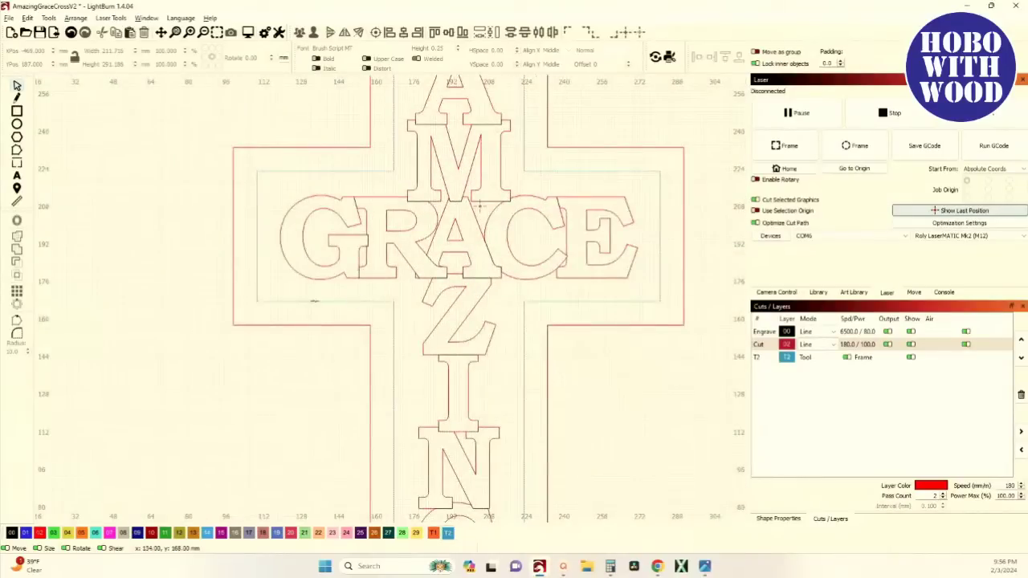
pyautogui.click(312, 325)
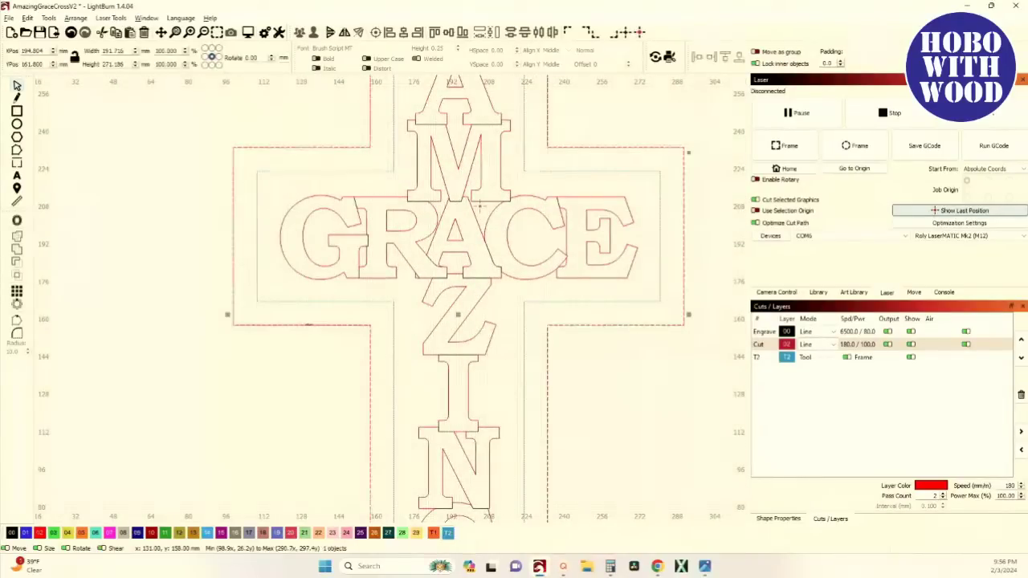
pyautogui.scroll(-6, 312, 324)
pyautogui.scroll(3, 80, 314)
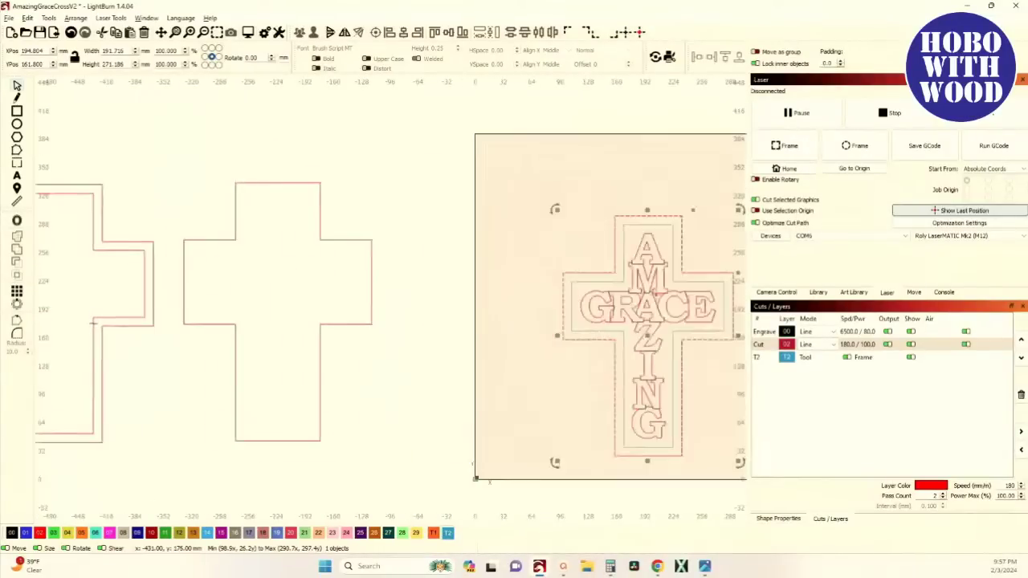
pyautogui.click(184, 316)
pyautogui.scroll(-3, 191, 305)
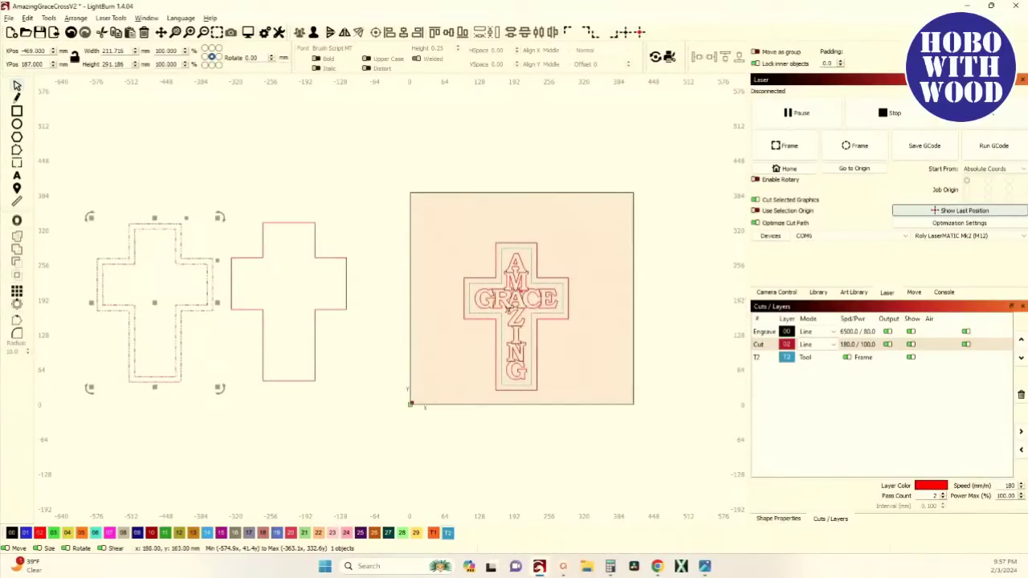
# Examine the border between the T2 reference outline and the Cut outline at the foot of the lettered cross
pyautogui.scroll(3, 501, 331)
pyautogui.scroll(2, 504, 234)
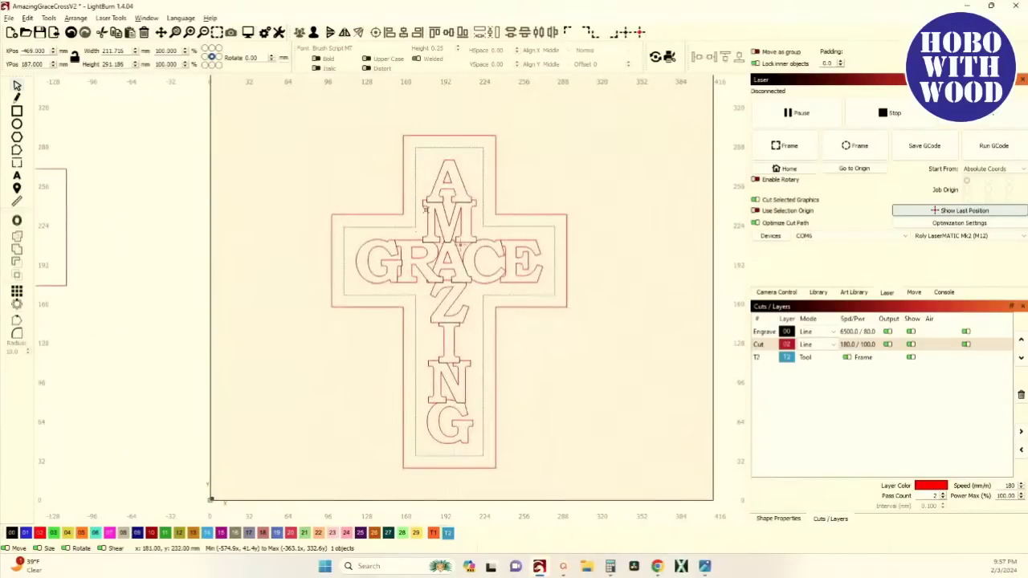
pyautogui.scroll(1, 458, 243)
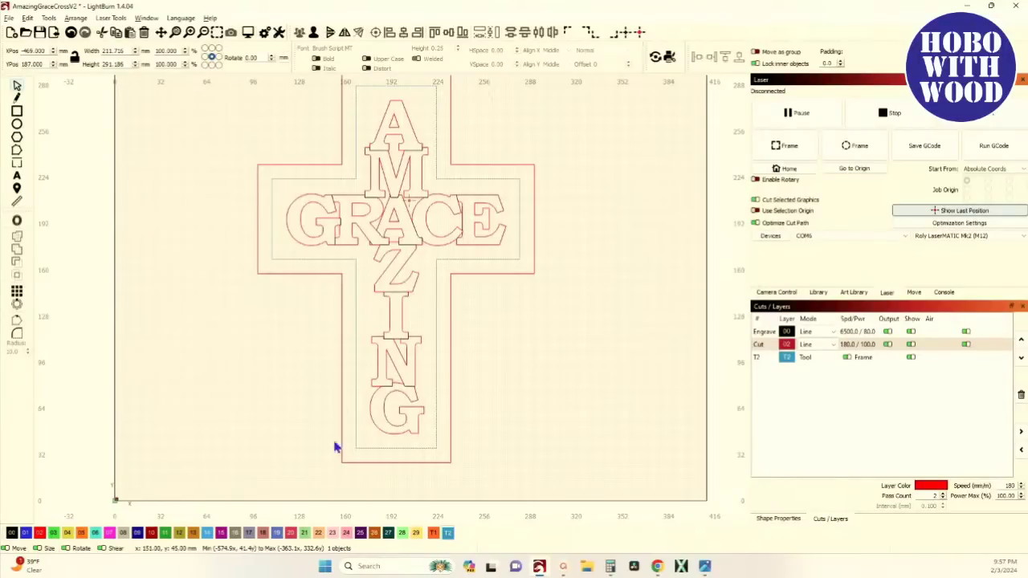
pyautogui.scroll(5, 356, 358)
pyautogui.scroll(3, 336, 380)
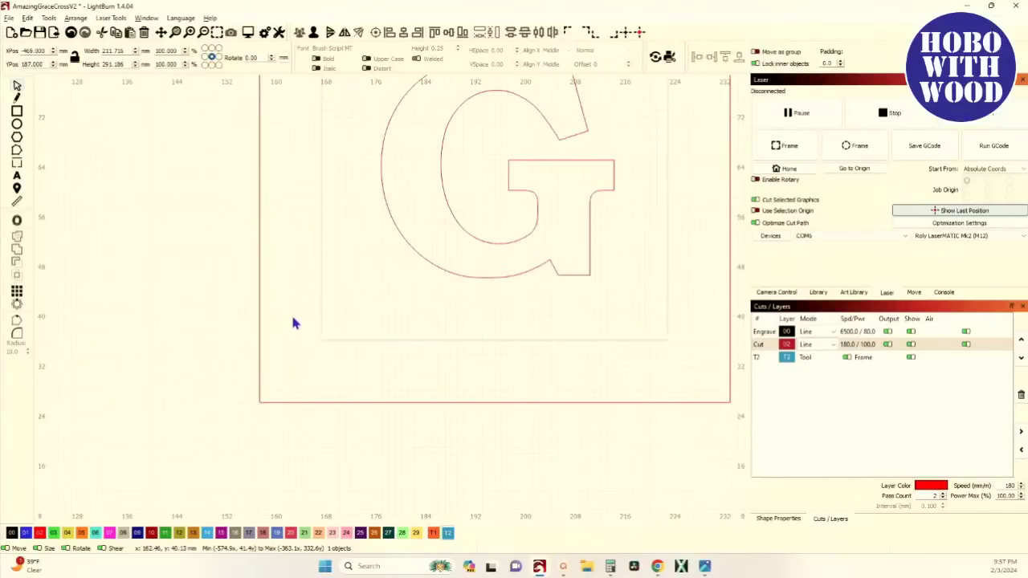
pyautogui.moveTo(283, 342); pyautogui.dragTo(290, 378)
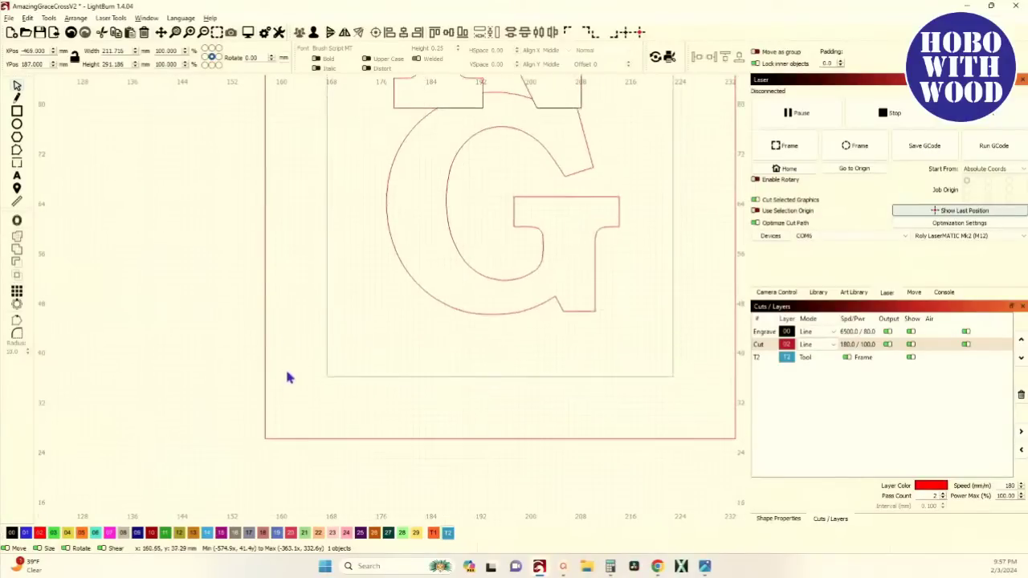